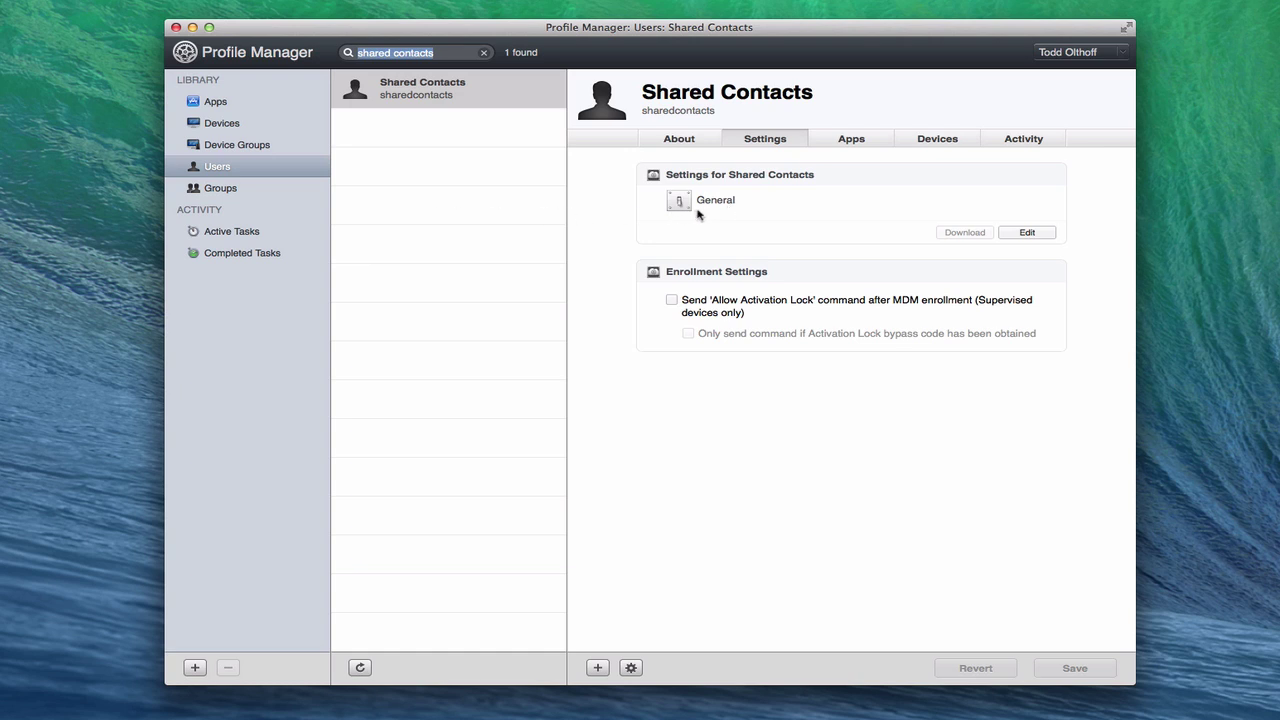
- From the Groups list, select Kids and open its Settings profile in the editor
{"action": "left_click", "coordinate": [222, 190]}
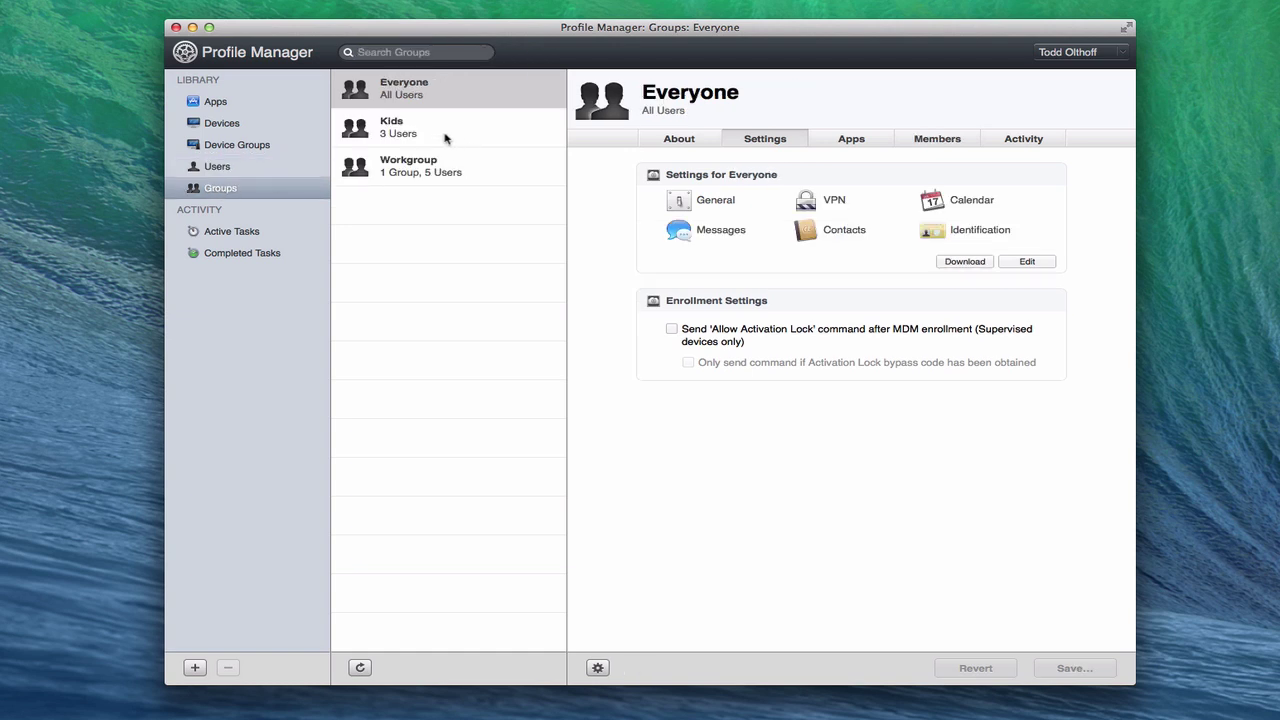
{"action": "left_click", "coordinate": [398, 138]}
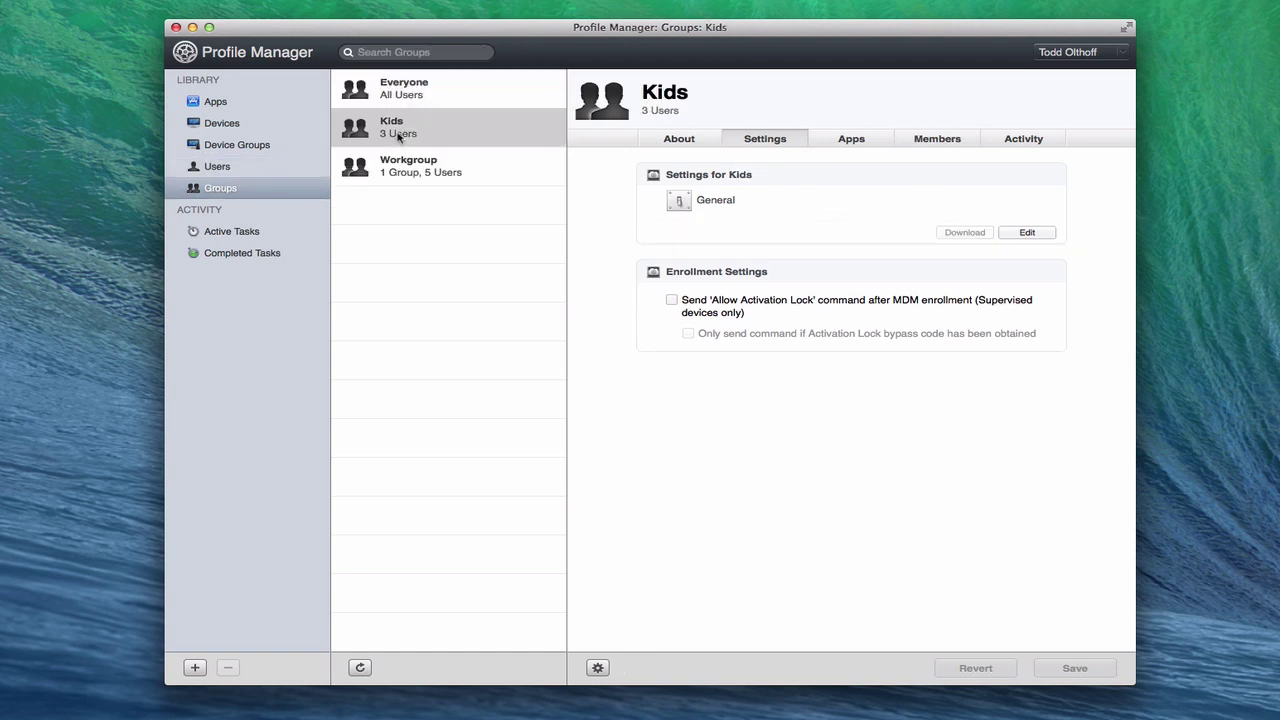
{"action": "left_click", "coordinate": [1027, 232]}
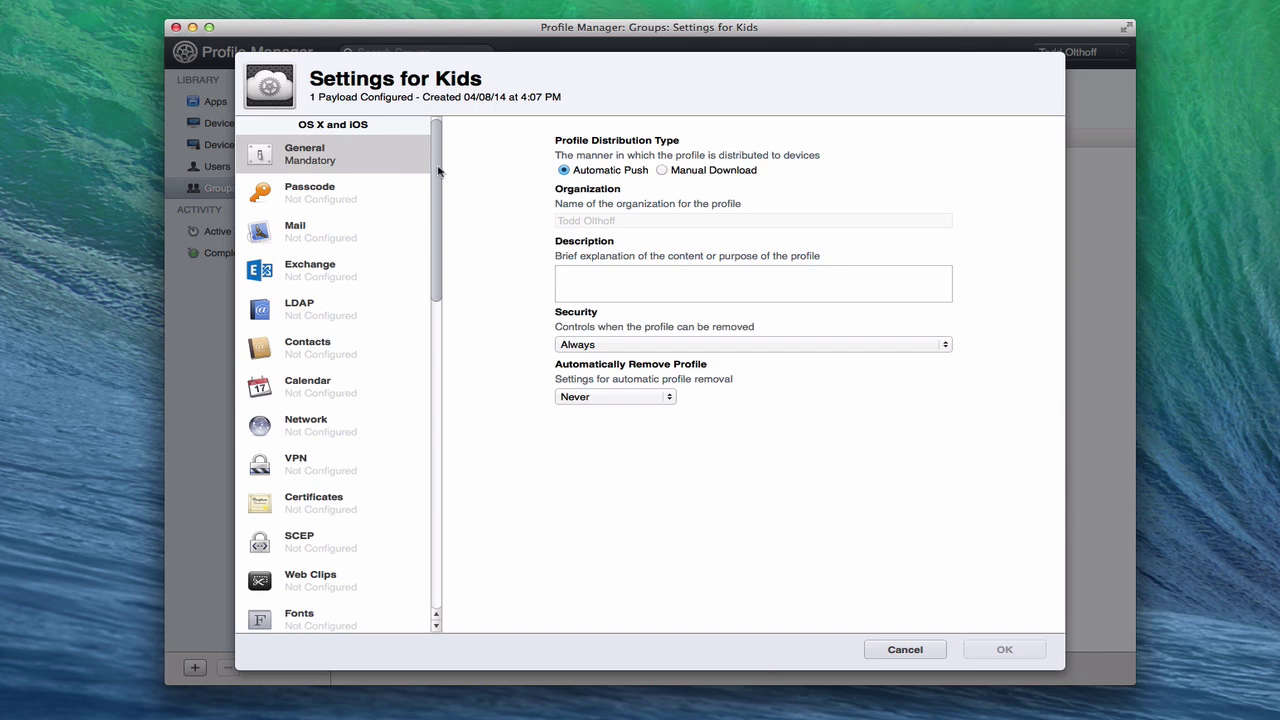
{"action": "left_click_drag", "start_coordinate": [435, 174], "coordinate": [447, 462]}
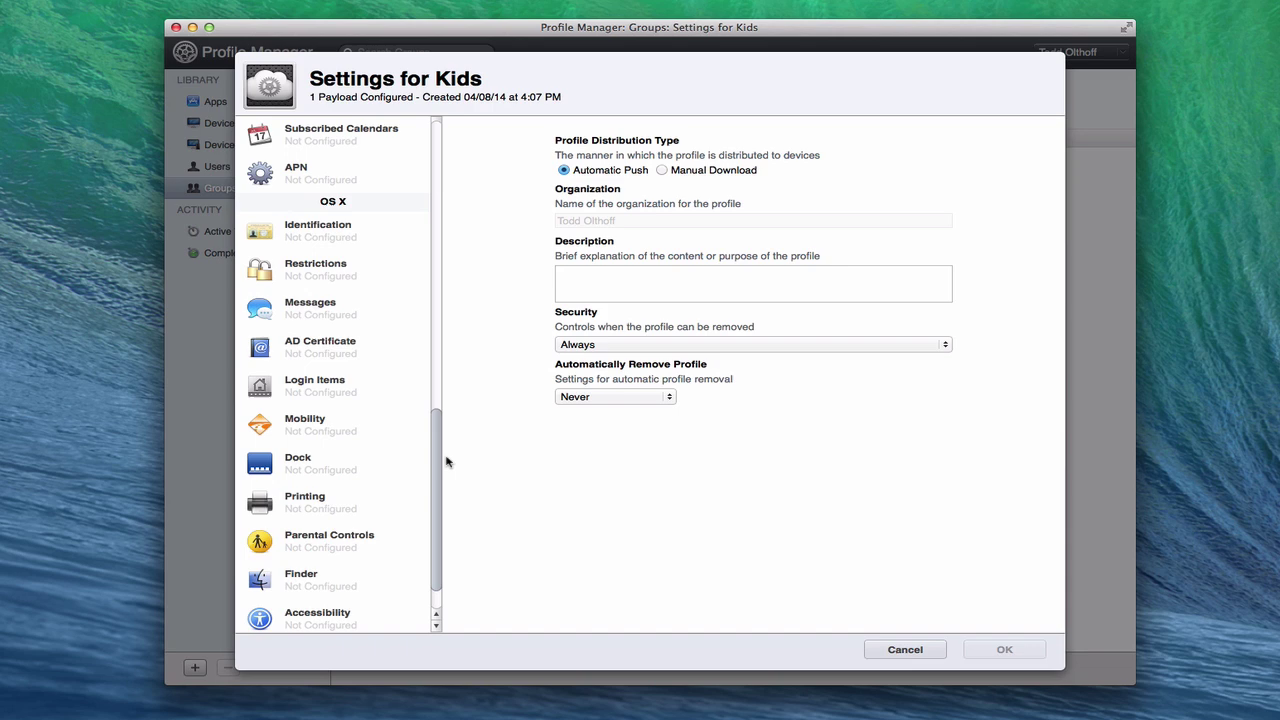
{"action": "left_click_drag", "start_coordinate": [447, 462], "coordinate": [419, 147]}
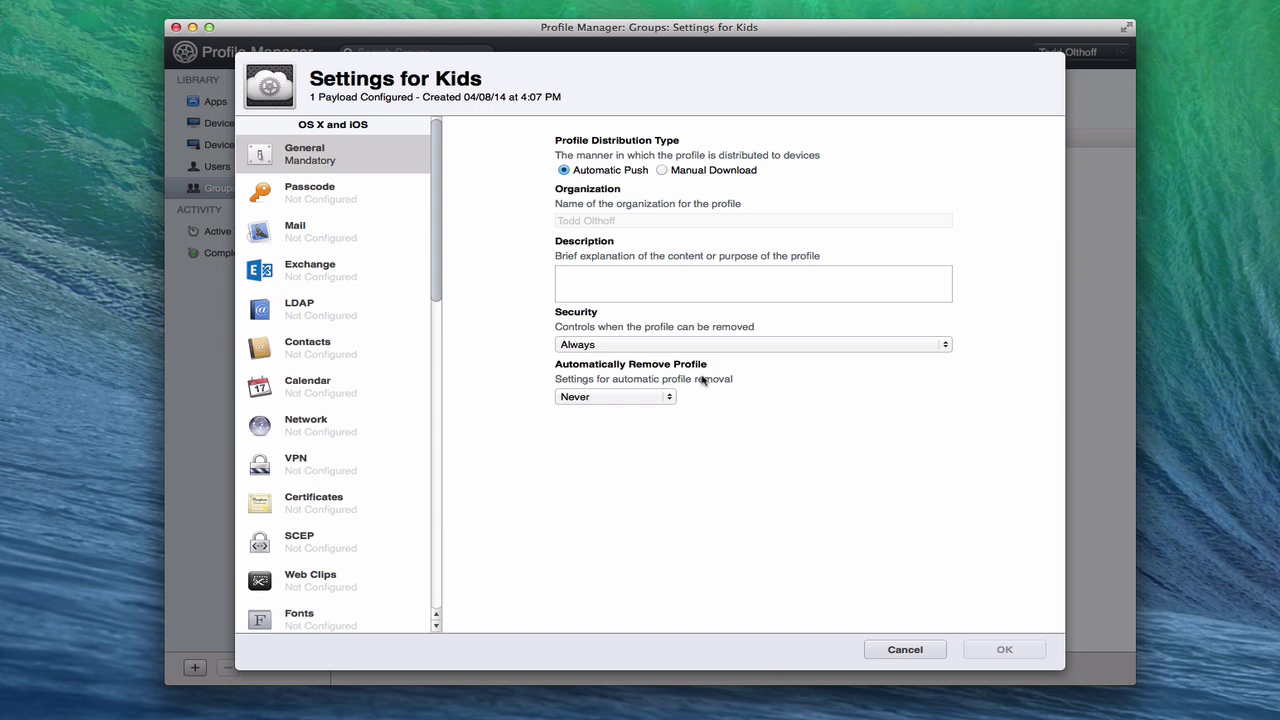
{"action": "left_click", "coordinate": [669, 397]}
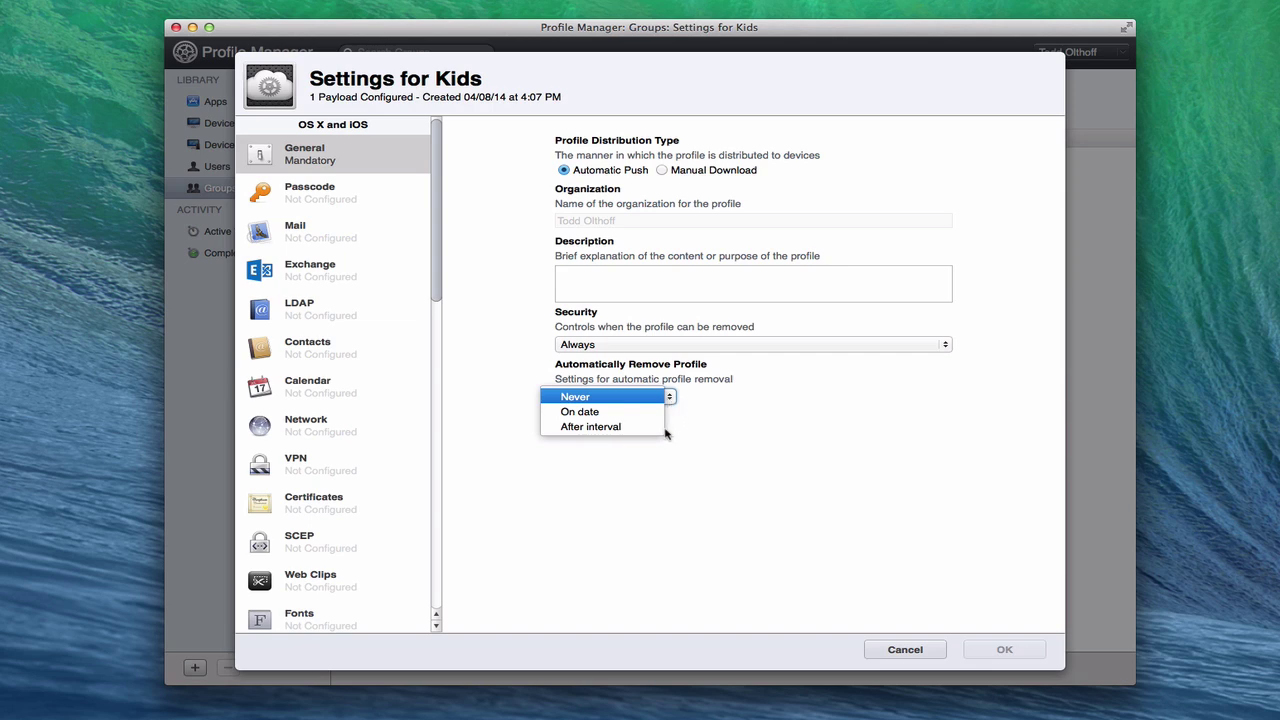
{"action": "left_click", "coordinate": [724, 431]}
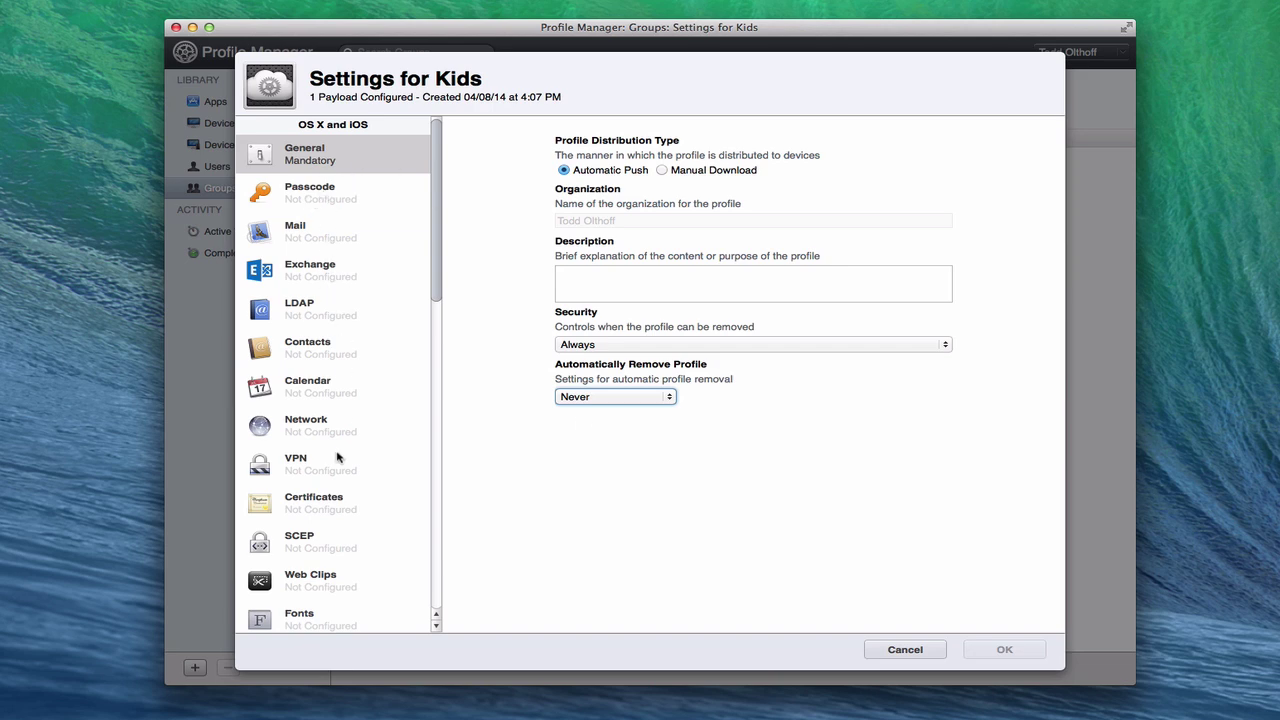
- Add a Passcode payload, leaving minimum length and complex characters at their defaults
{"action": "left_click", "coordinate": [316, 200]}
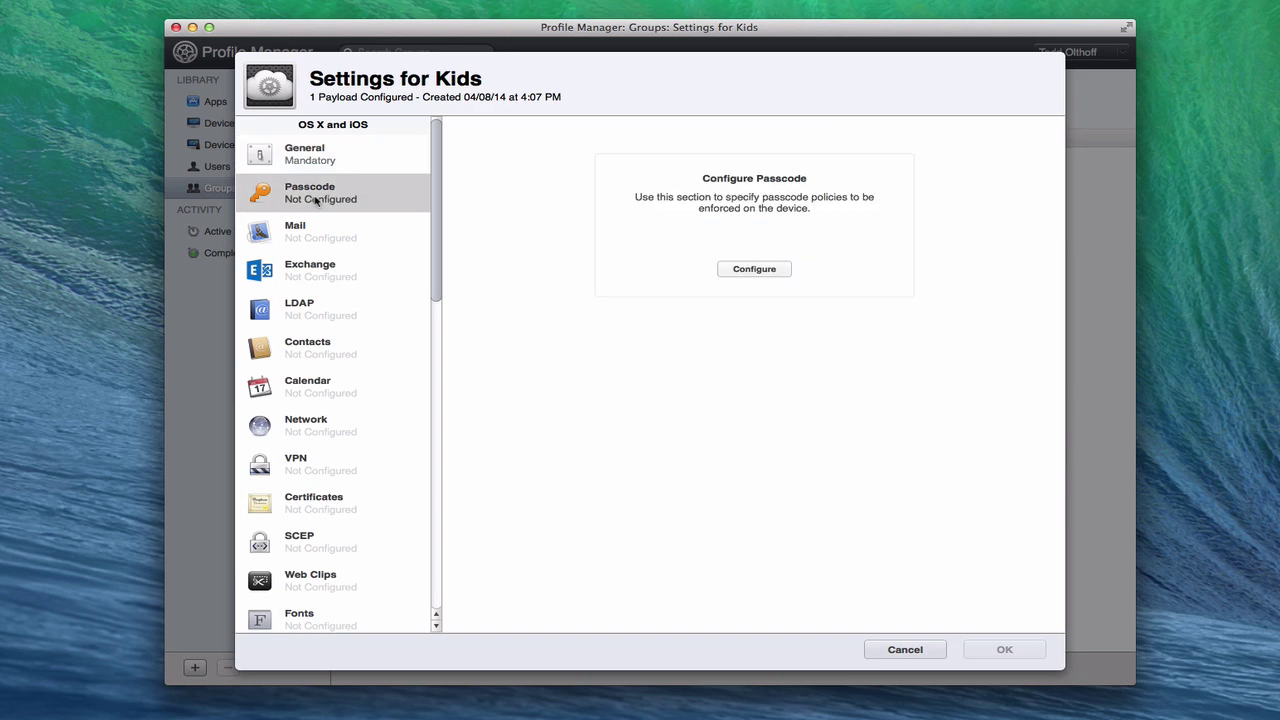
{"action": "left_click", "coordinate": [754, 269]}
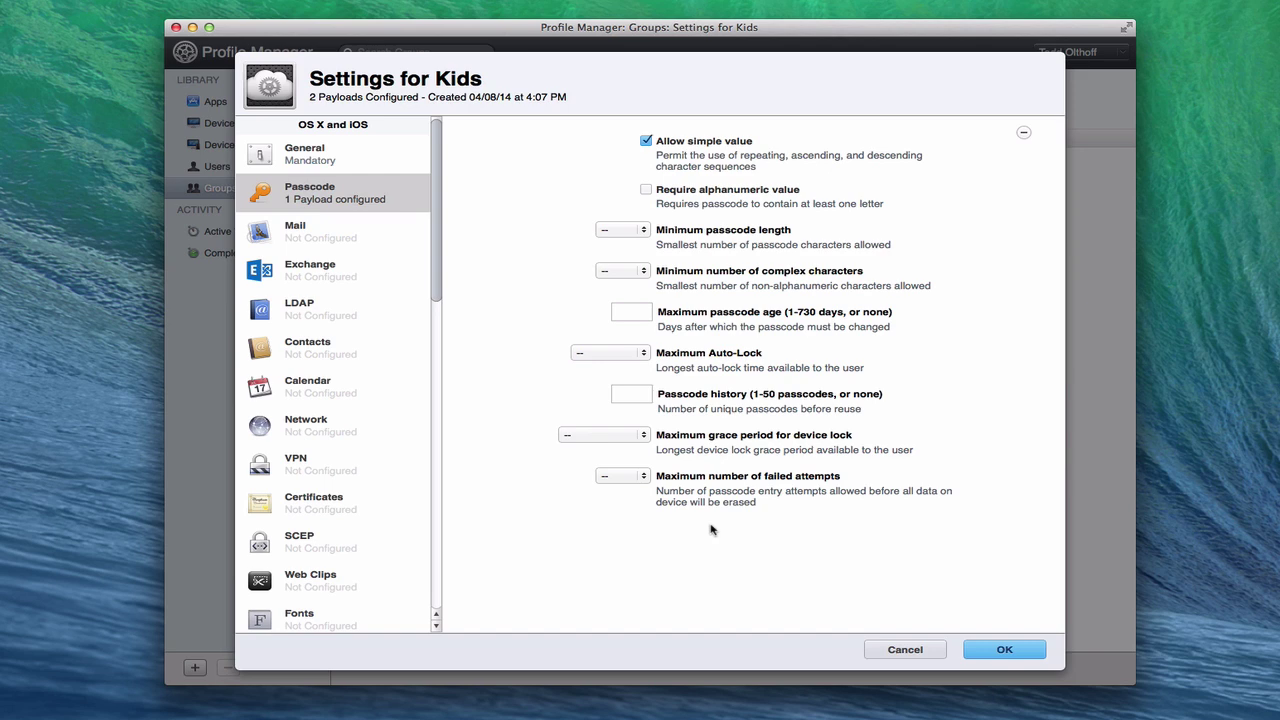
{"action": "left_click", "coordinate": [644, 232]}
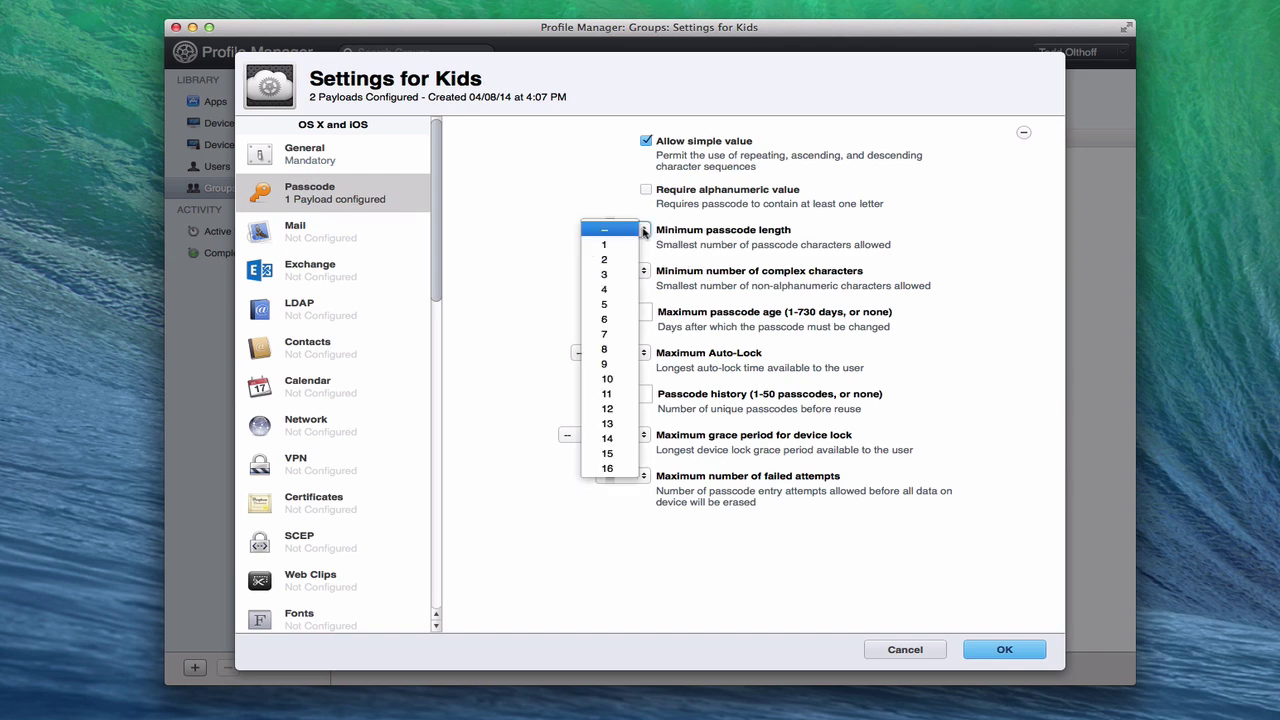
{"action": "left_click", "coordinate": [680, 229]}
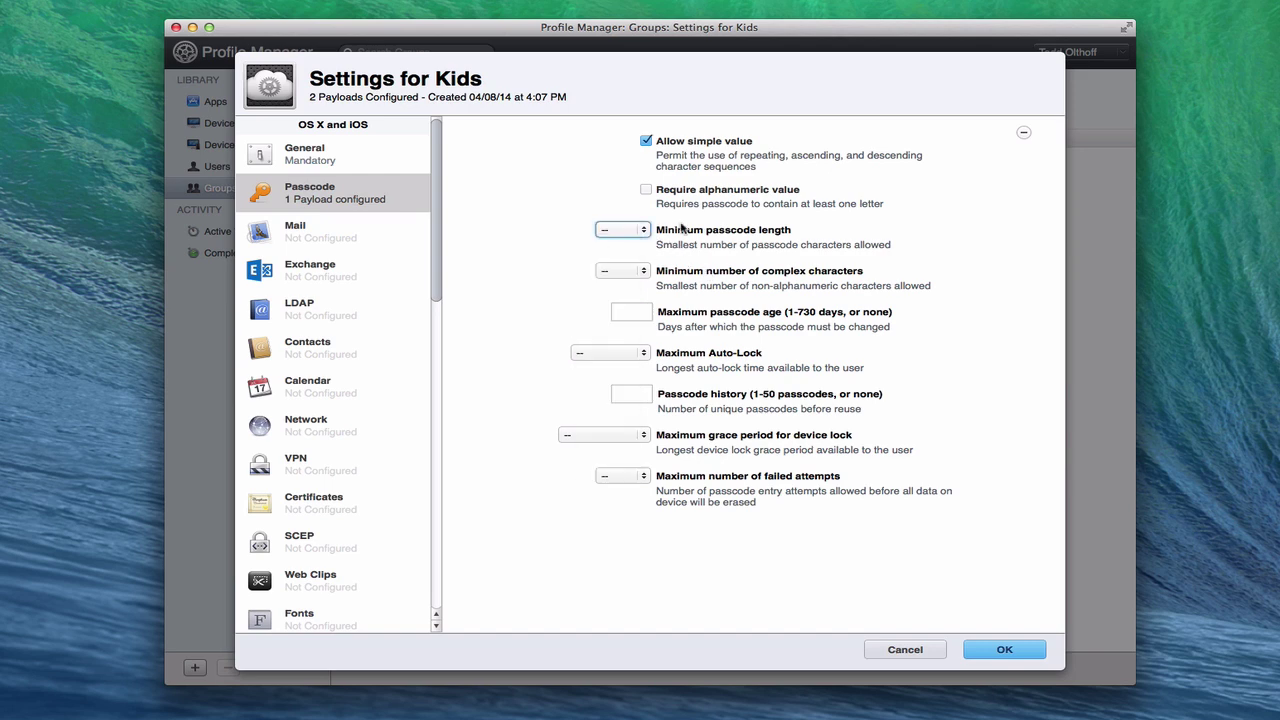
{"action": "left_click", "coordinate": [644, 271]}
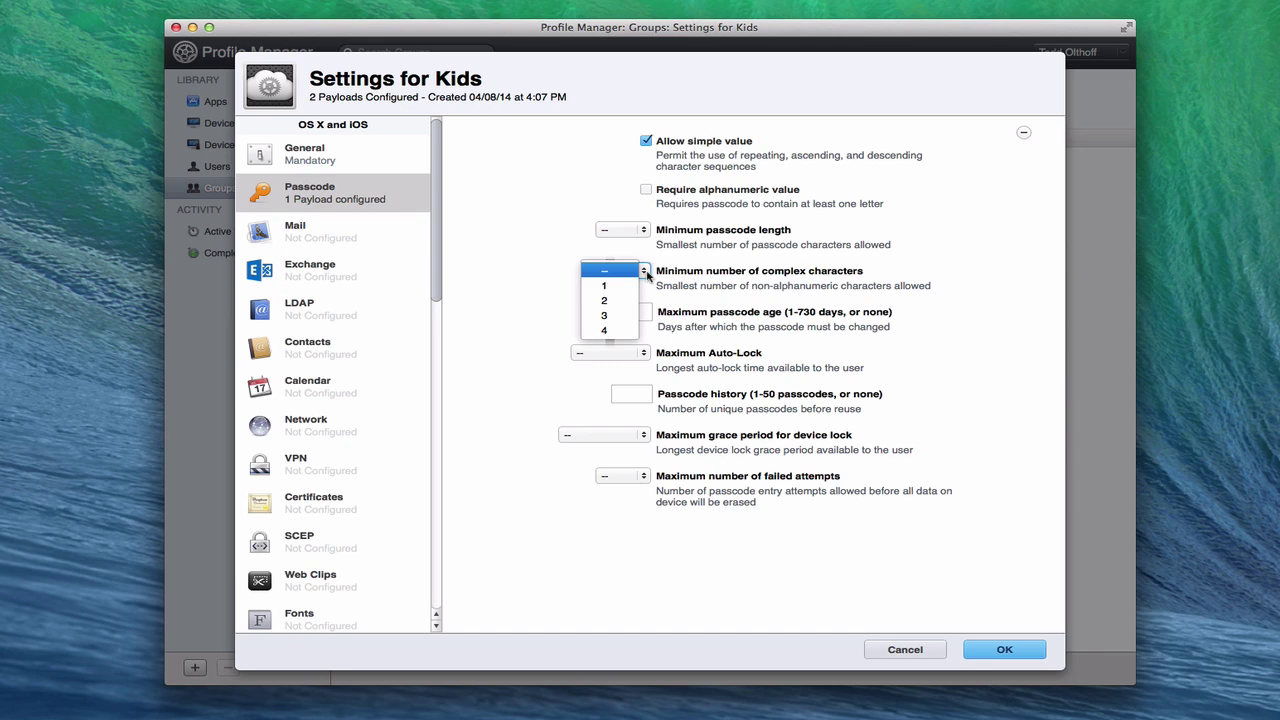
{"action": "left_click", "coordinate": [702, 278]}
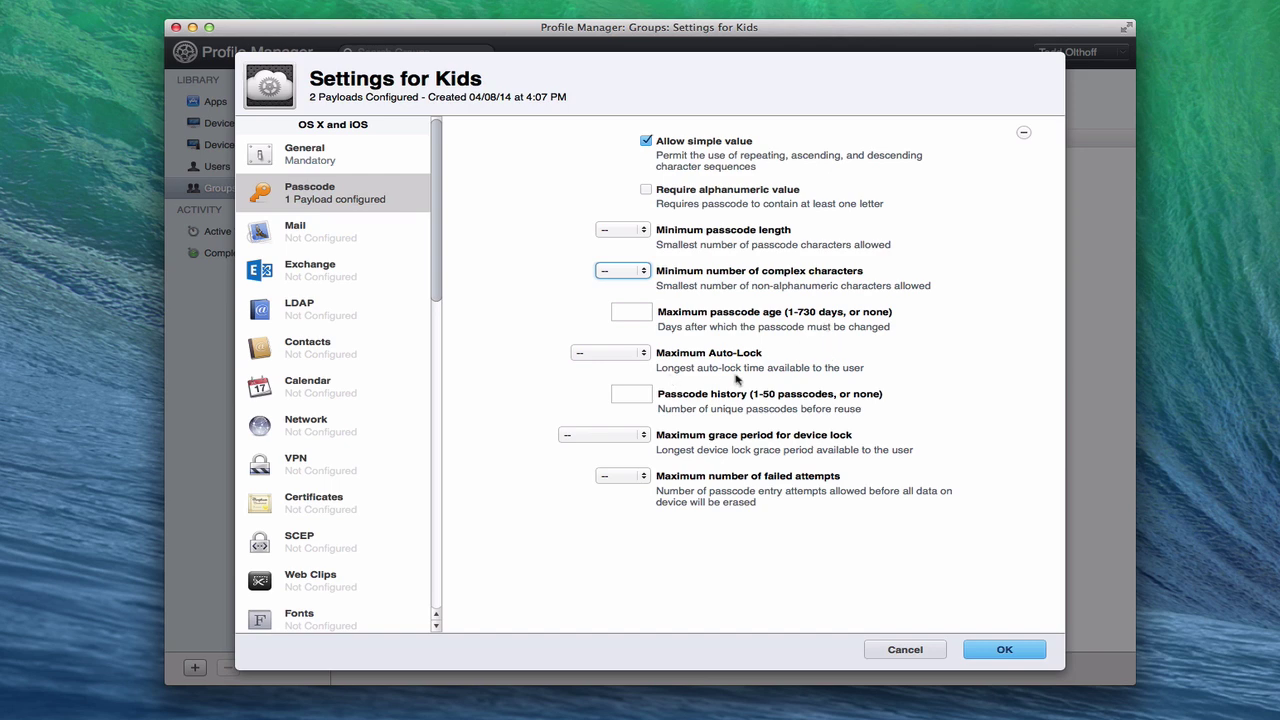
- Leave the auto-lock, grace period and failed-attempts passcode limits unchanged
{"action": "left_click", "coordinate": [646, 355]}
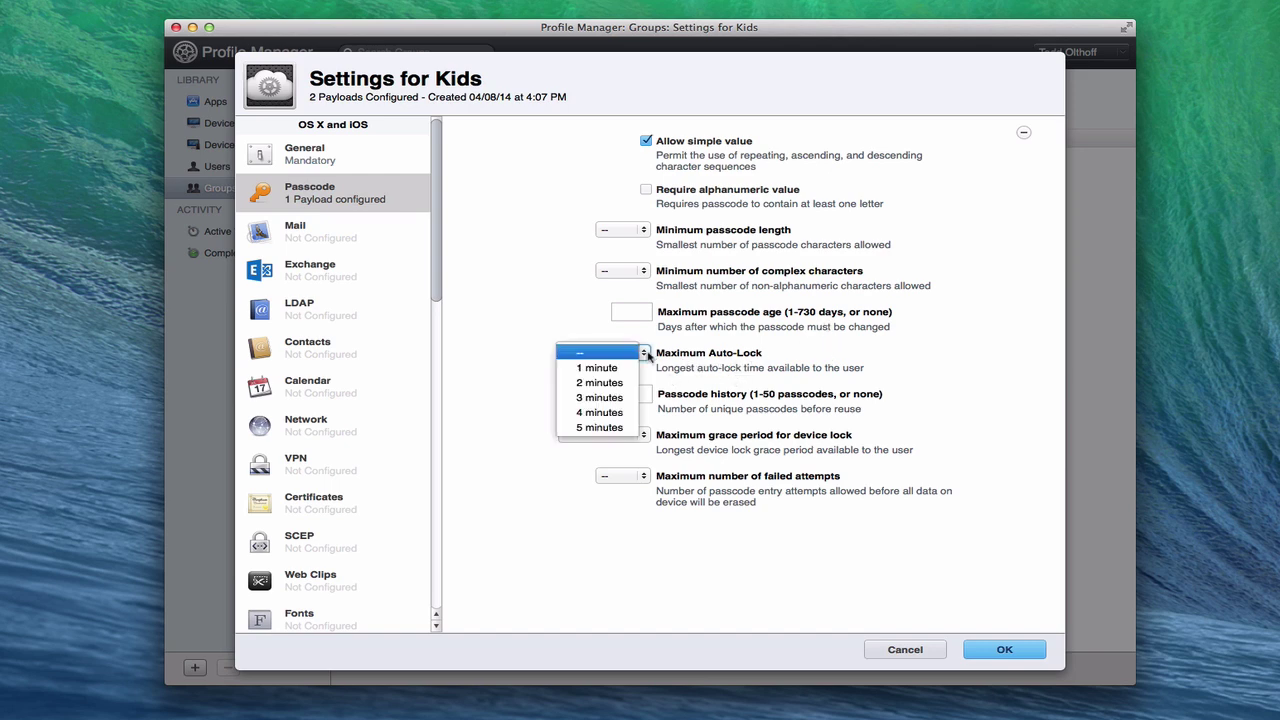
{"action": "left_click", "coordinate": [810, 364]}
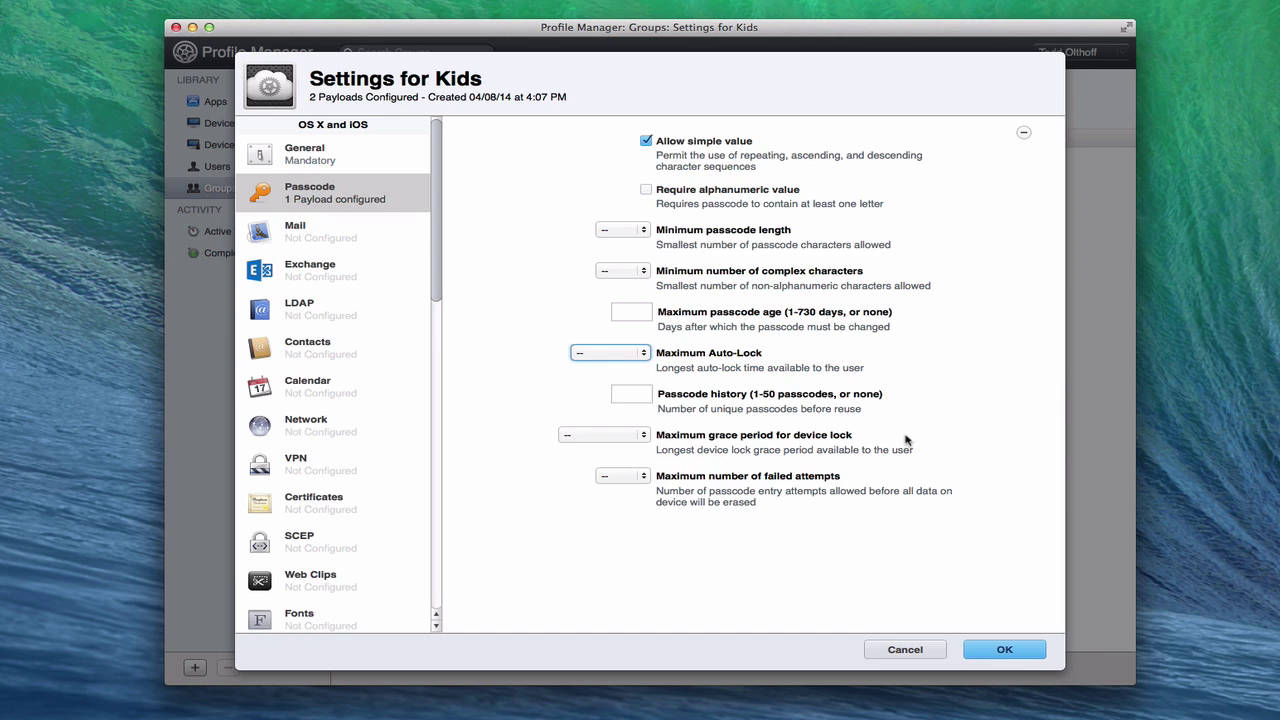
{"action": "left_click", "coordinate": [646, 436]}
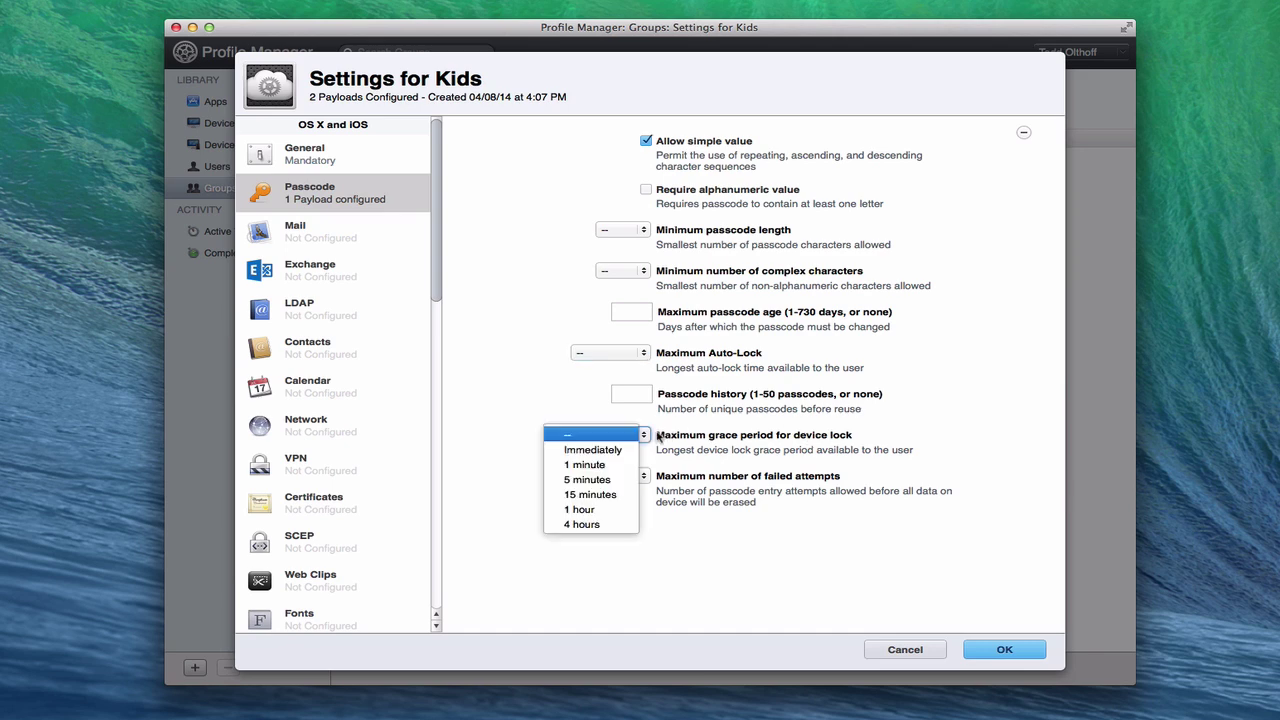
{"action": "left_click", "coordinate": [808, 439]}
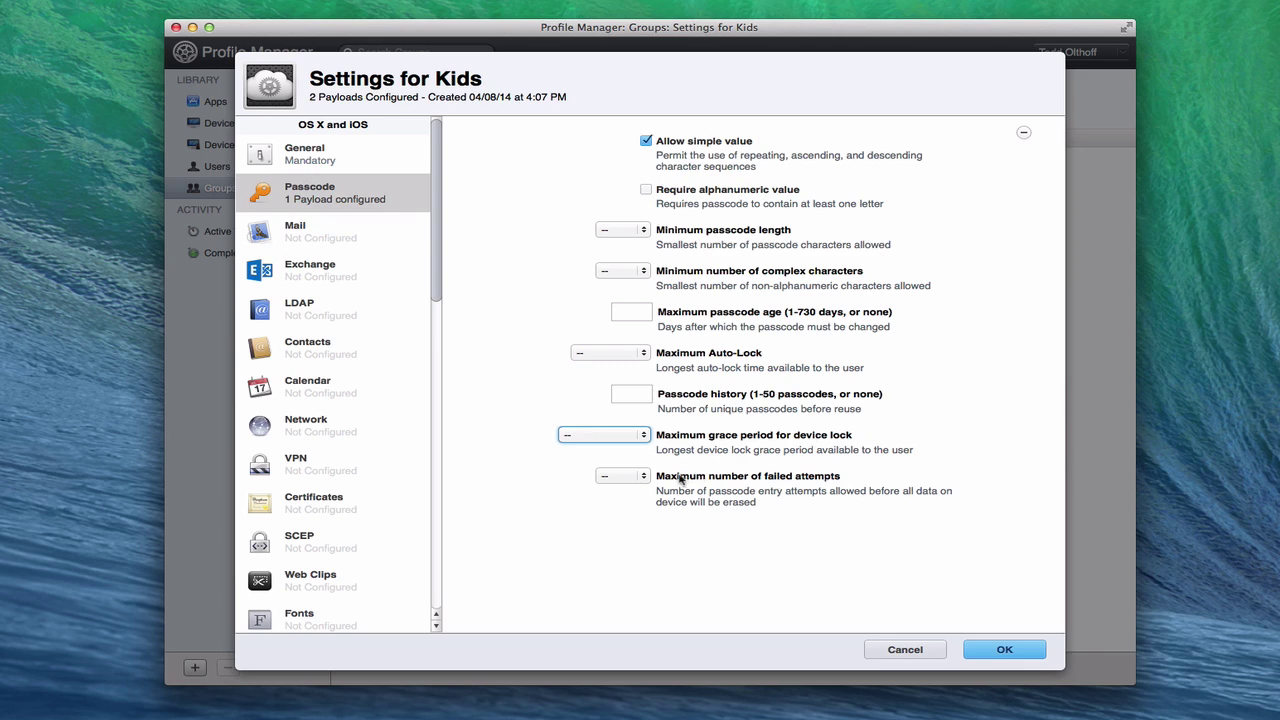
{"action": "left_click", "coordinate": [646, 477]}
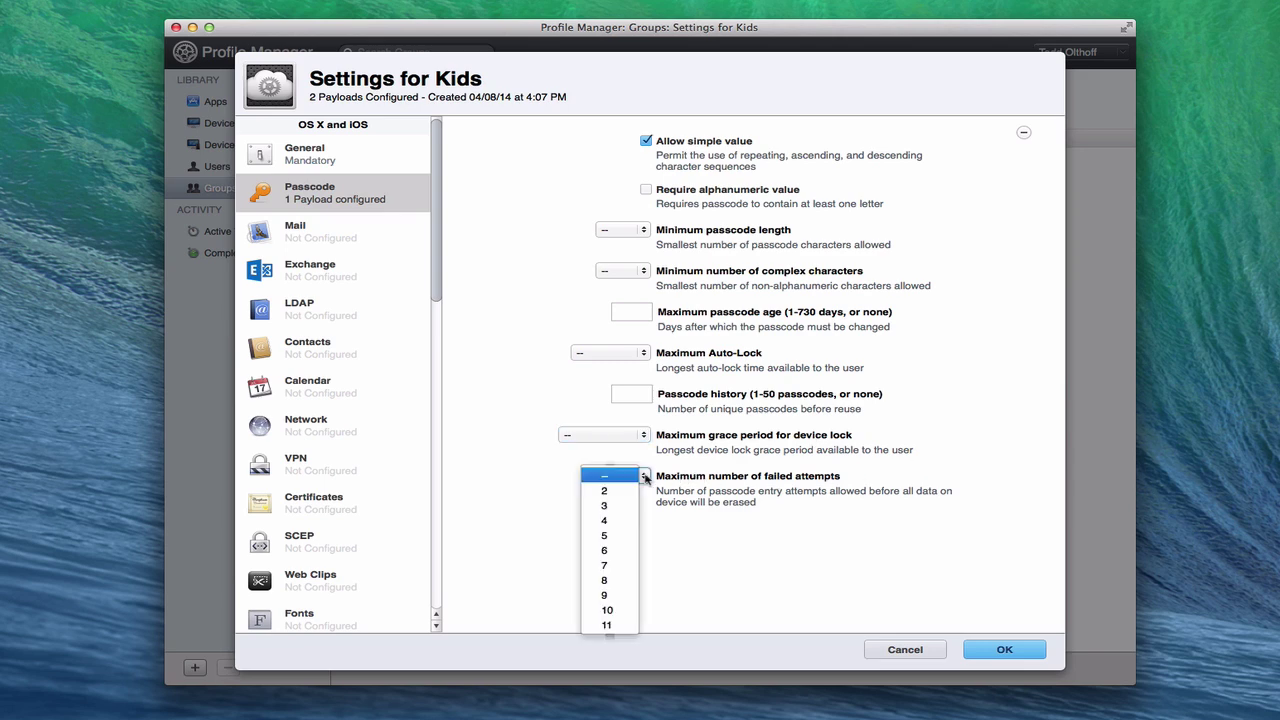
{"action": "left_click", "coordinate": [738, 506]}
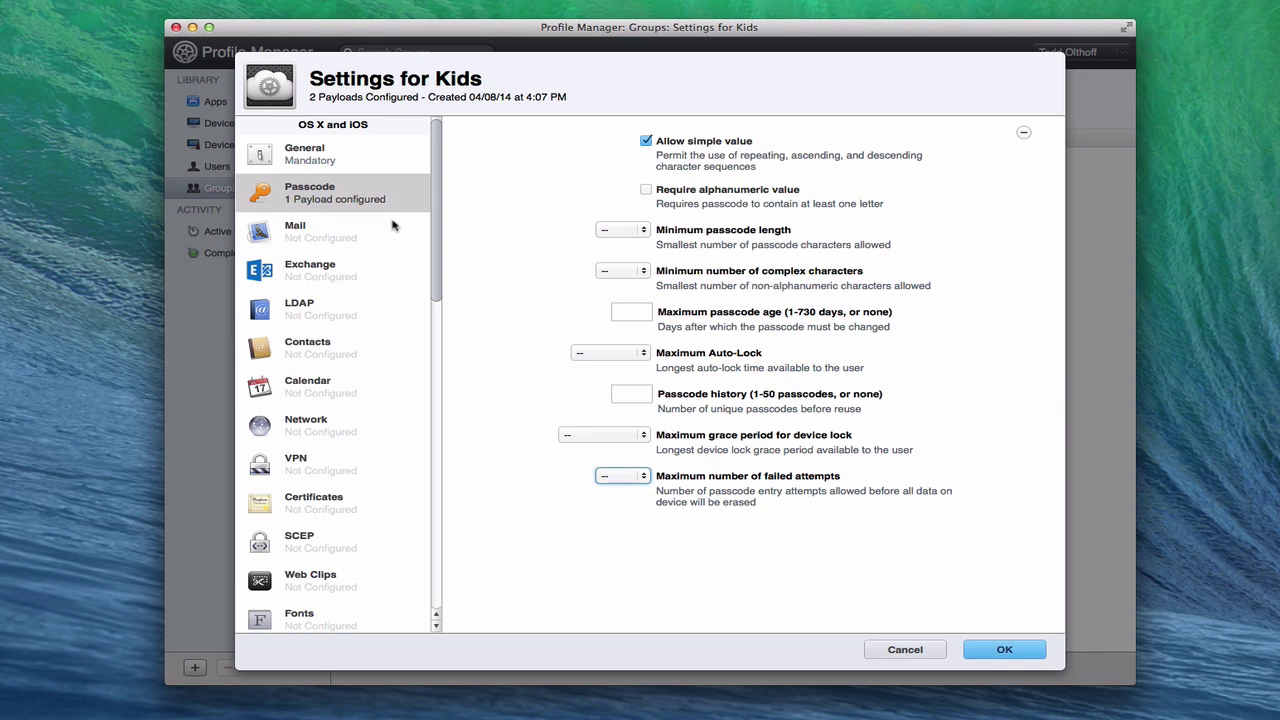
- Add a Mail payload with the default IMAP account 'My Mail Account' and review its form
{"action": "left_click", "coordinate": [323, 235]}
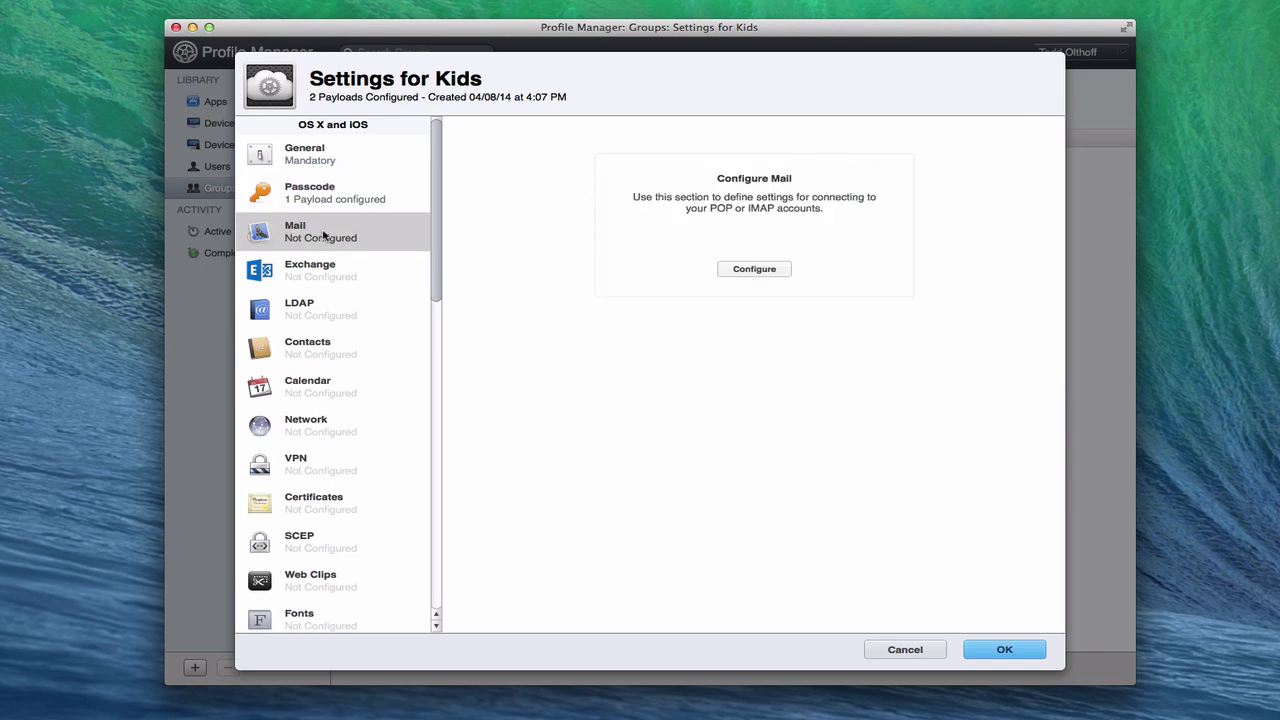
{"action": "left_click", "coordinate": [758, 273]}
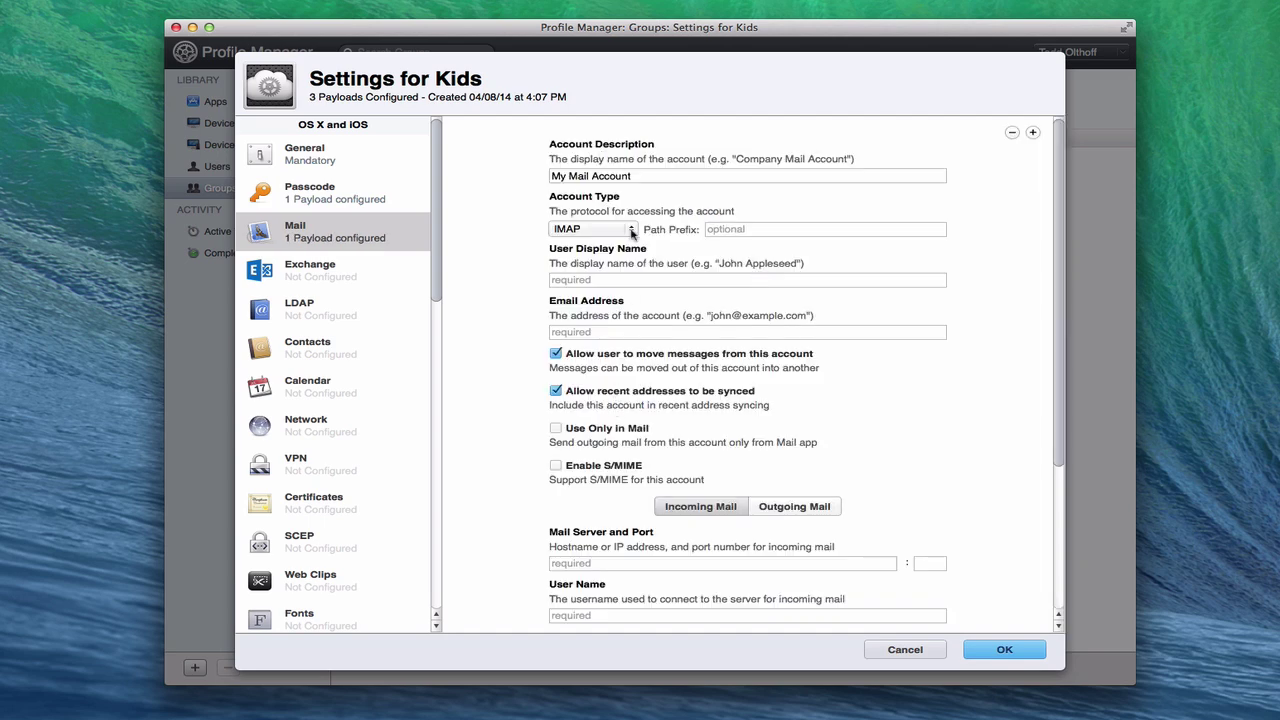
{"action": "scroll", "coordinate": [902, 533], "scroll_direction": "down", "scroll_amount": 5}
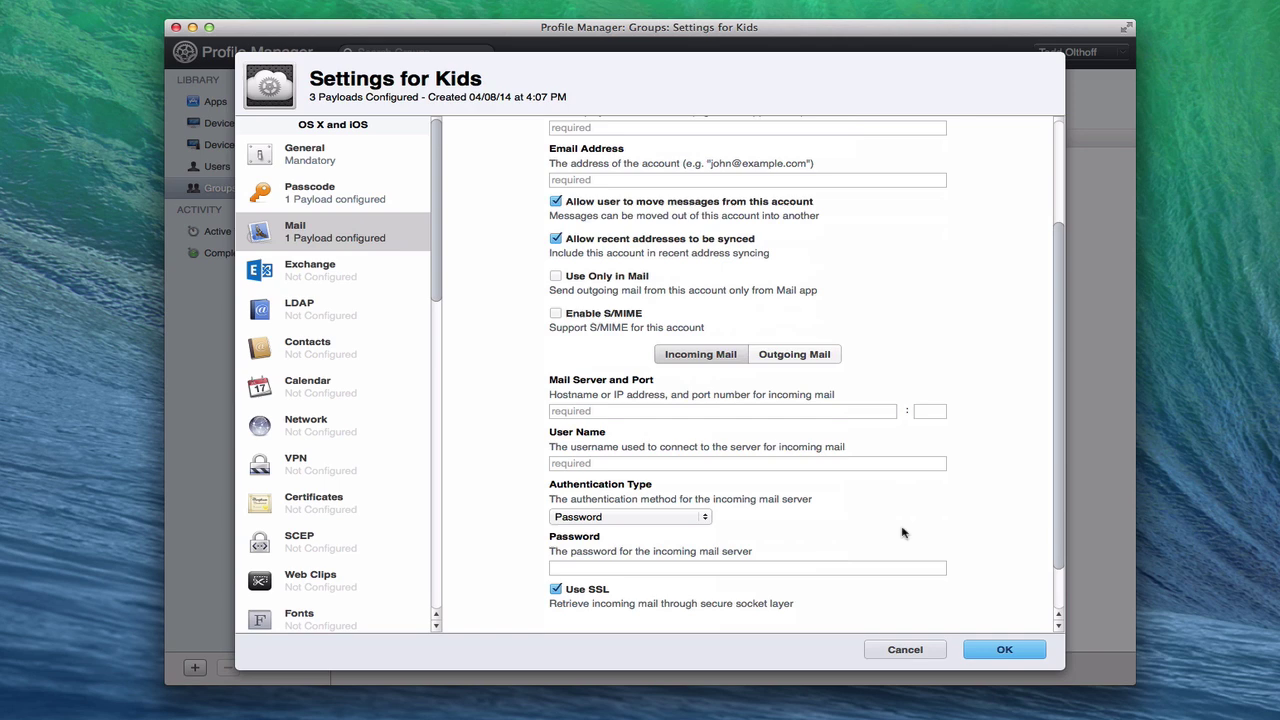
{"action": "scroll", "coordinate": [902, 533], "scroll_direction": "down", "scroll_amount": 2}
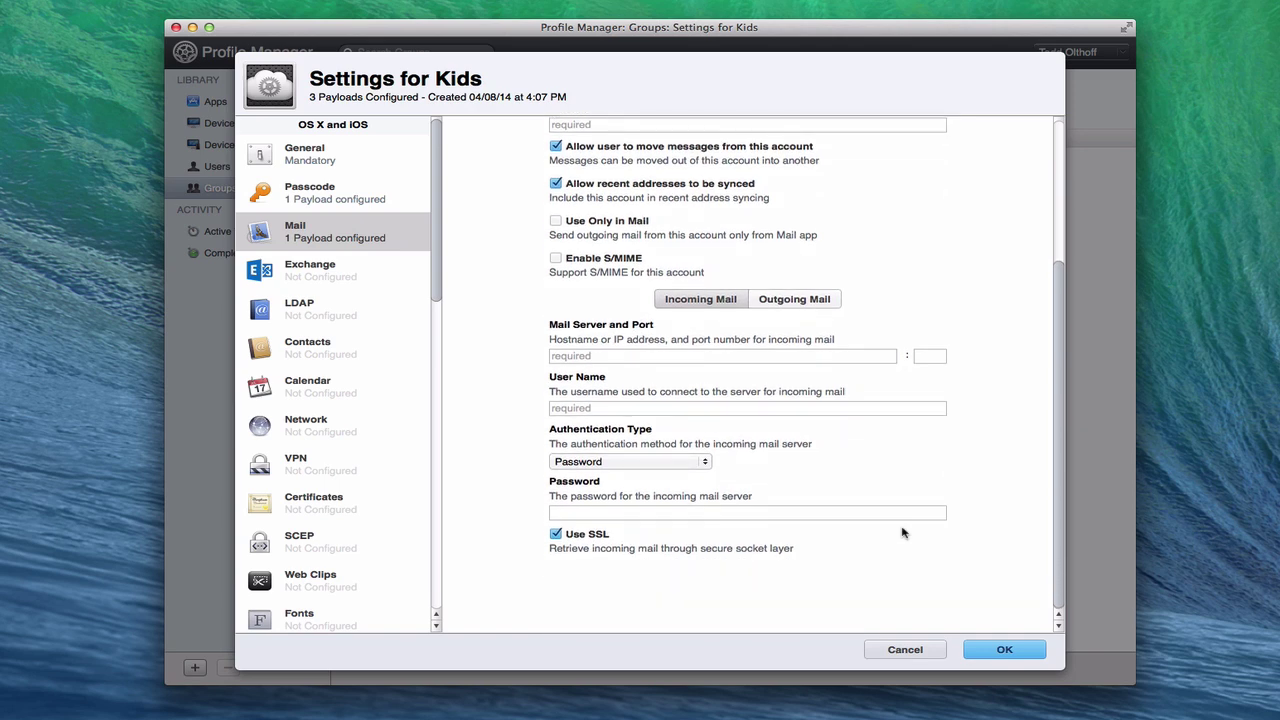
{"action": "scroll", "coordinate": [902, 533], "scroll_direction": "up", "scroll_amount": 7}
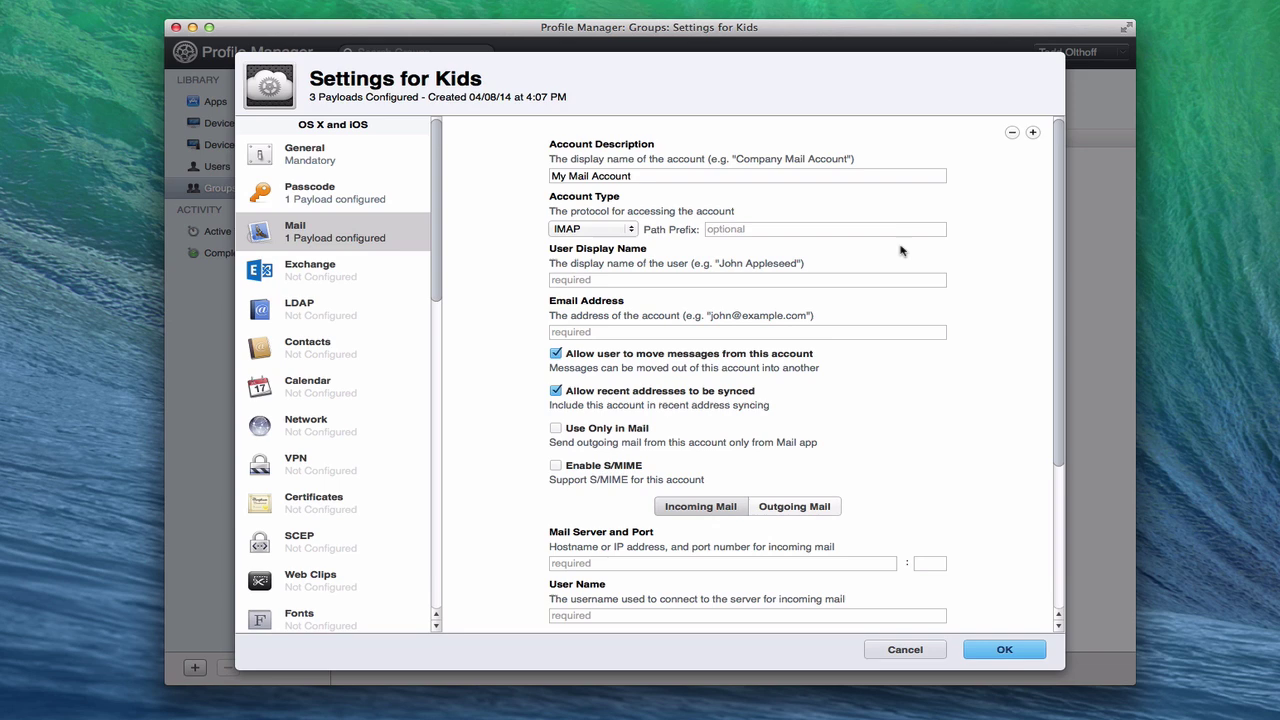
- Add an Exchange ActiveSync payload, leaving its account fields blank
{"action": "left_click", "coordinate": [307, 276]}
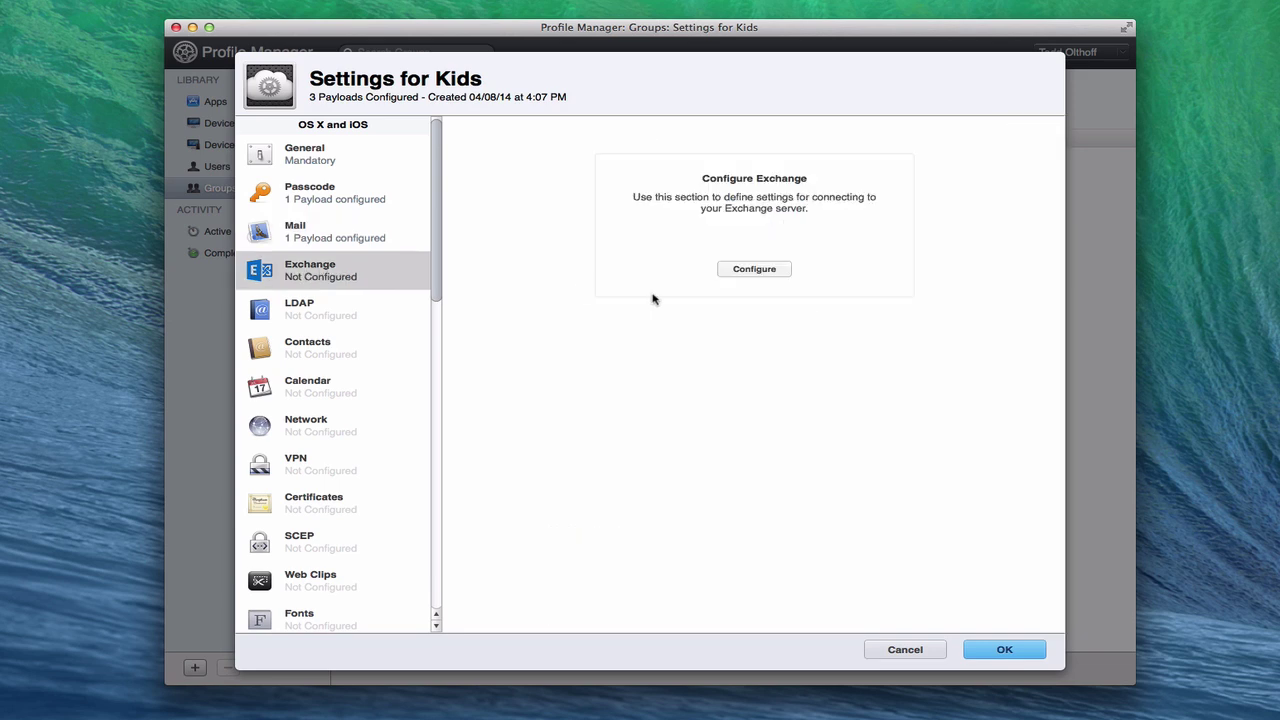
{"action": "left_click", "coordinate": [749, 270]}
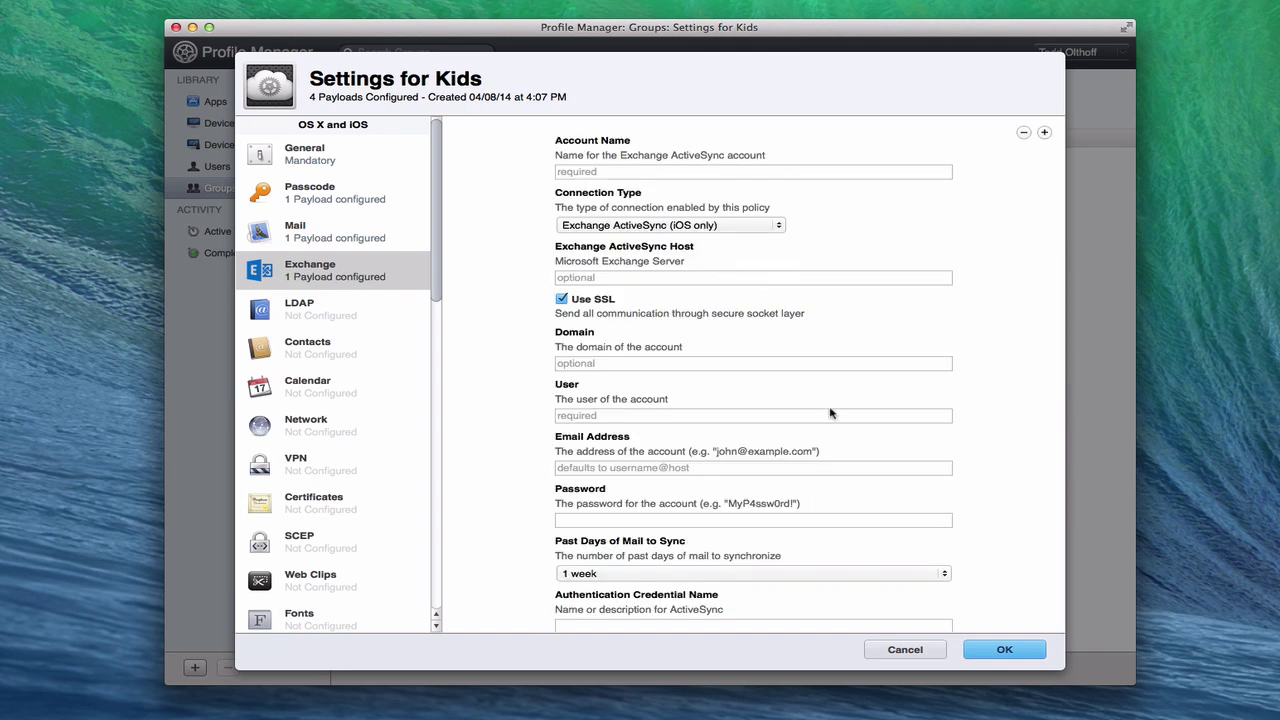
{"action": "scroll", "coordinate": [830, 413], "scroll_direction": "down", "scroll_amount": 10}
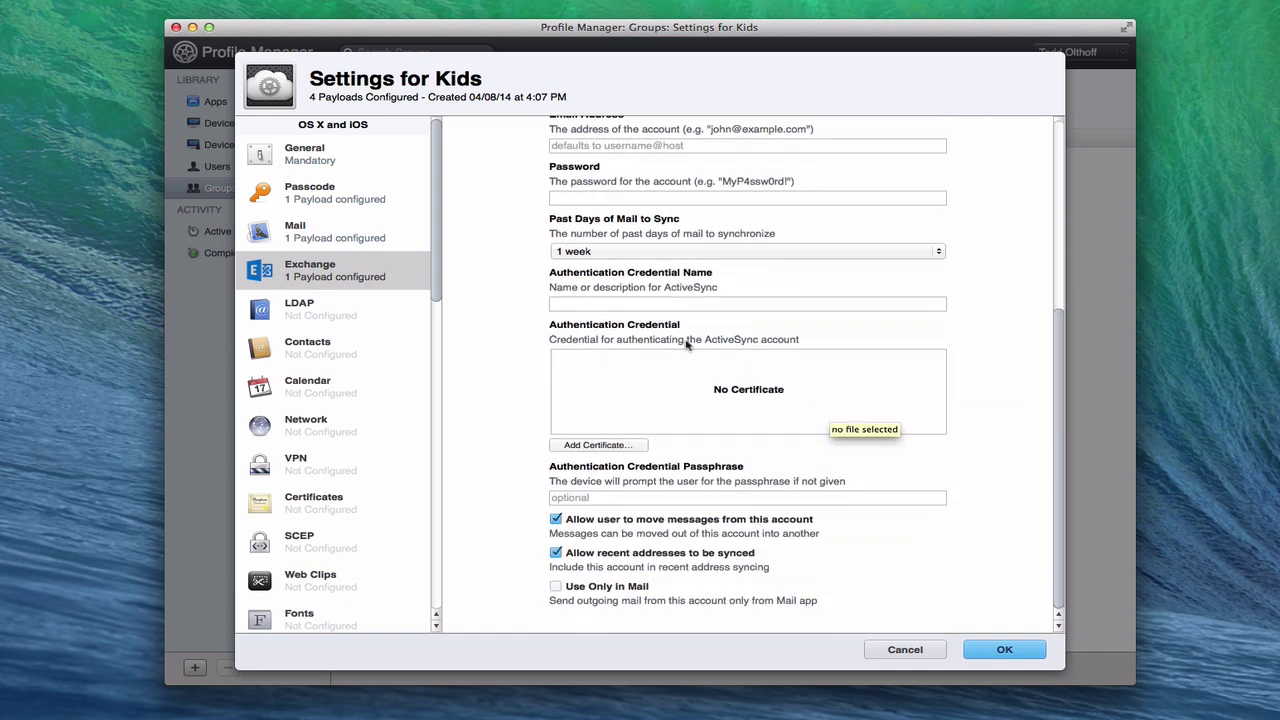
{"action": "scroll", "coordinate": [665, 342], "scroll_direction": "up", "scroll_amount": 10}
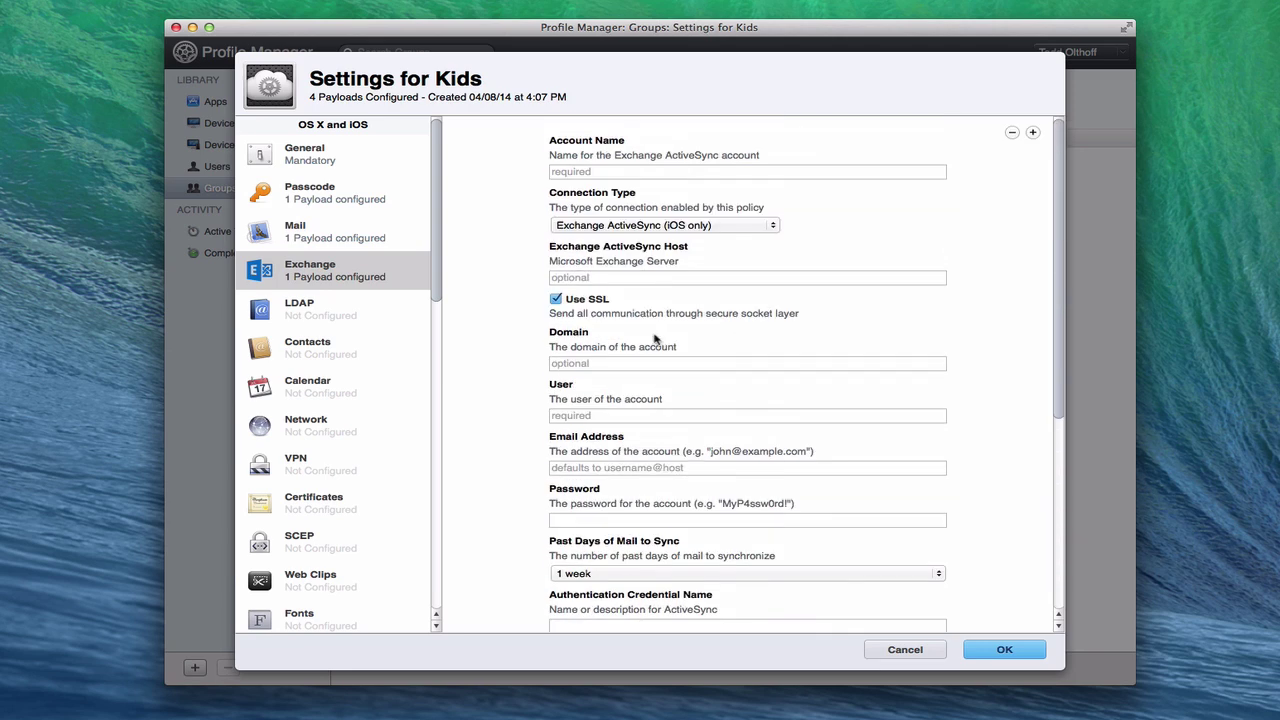
- Add an LDAP payload named 'LDAP Account' with SSL on, then view the Contacts section
{"action": "left_click", "coordinate": [314, 310]}
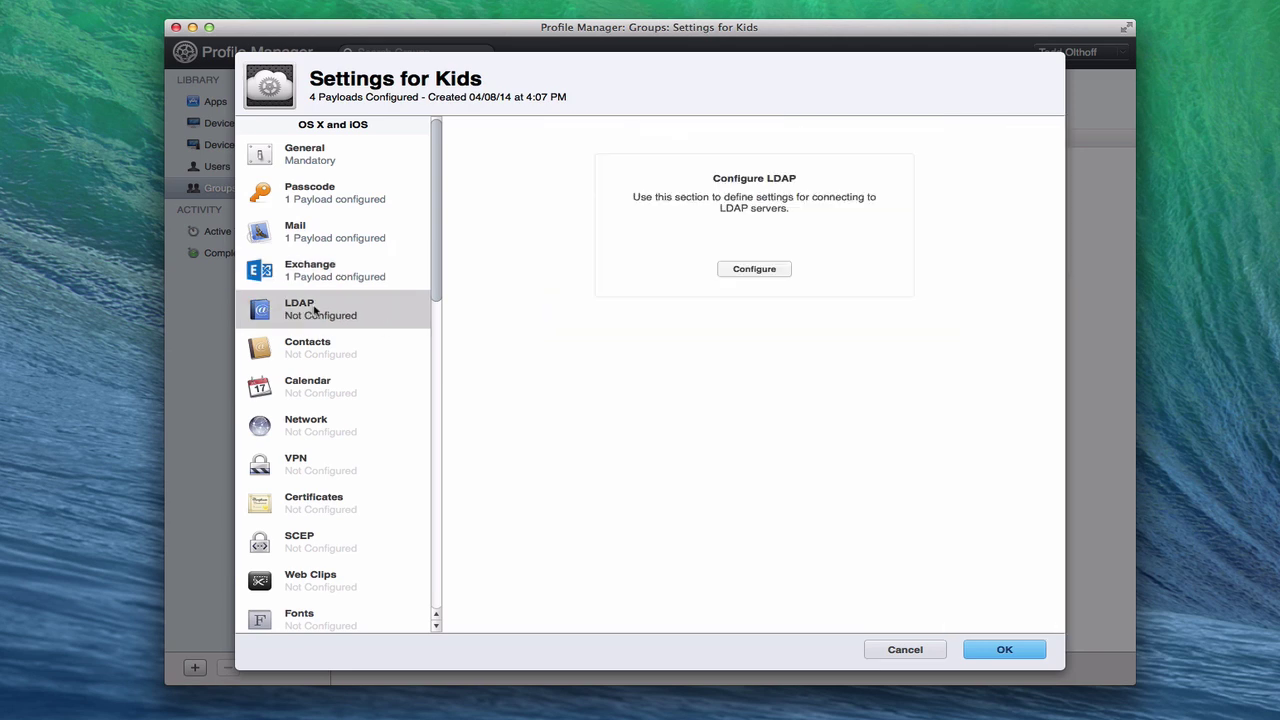
{"action": "left_click", "coordinate": [745, 274]}
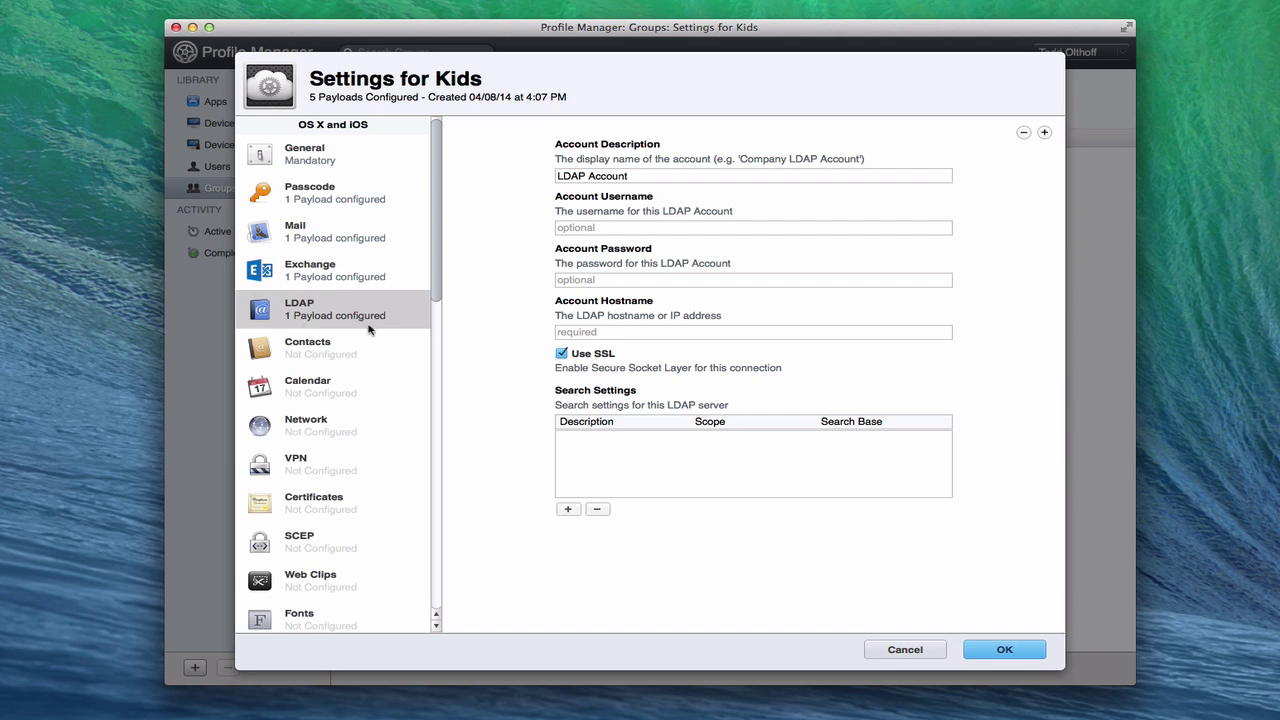
{"action": "left_click", "coordinate": [304, 351]}
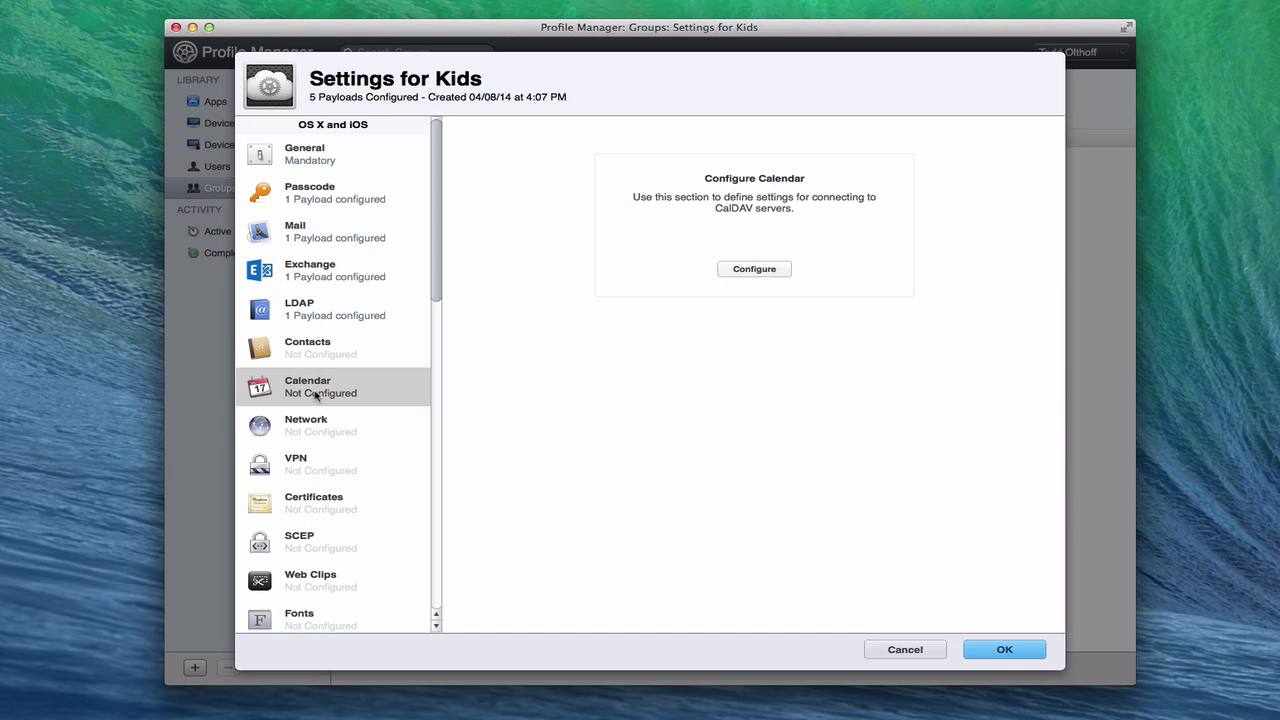
- Add a Wi-Fi Network payload with Auto Join and Any (Personal) security
{"action": "left_click", "coordinate": [311, 428]}
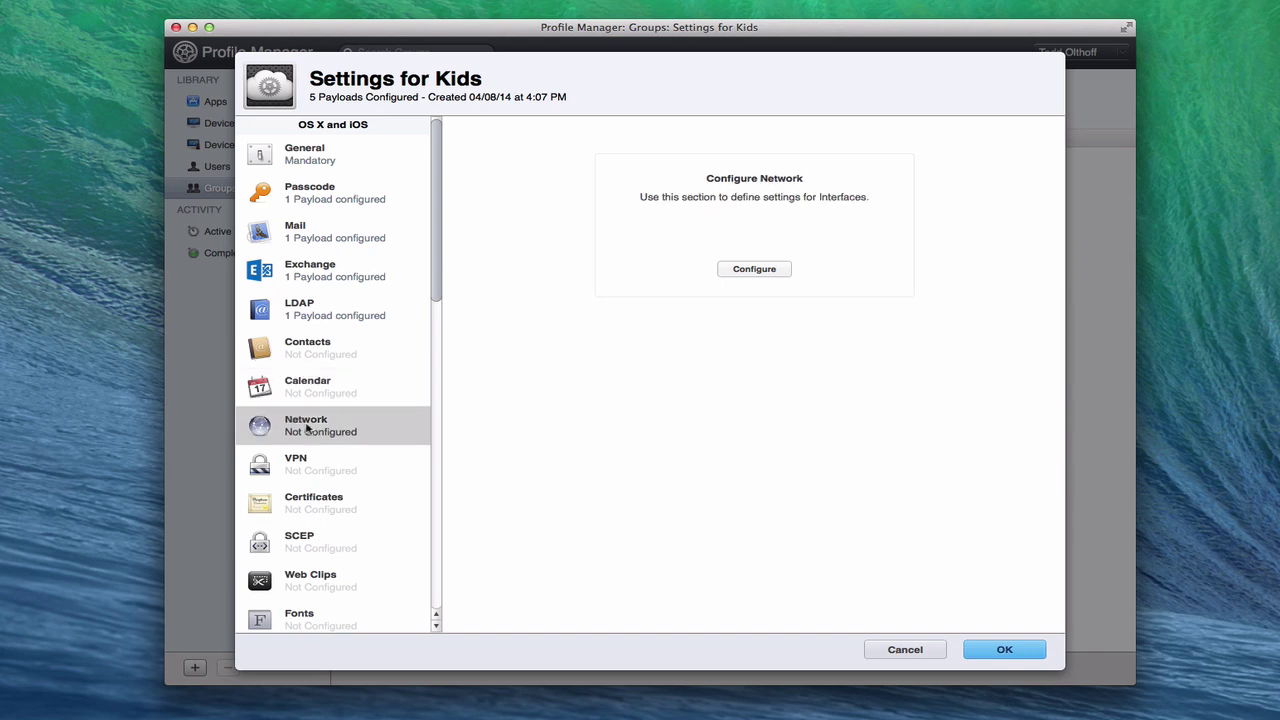
{"action": "left_click", "coordinate": [749, 270]}
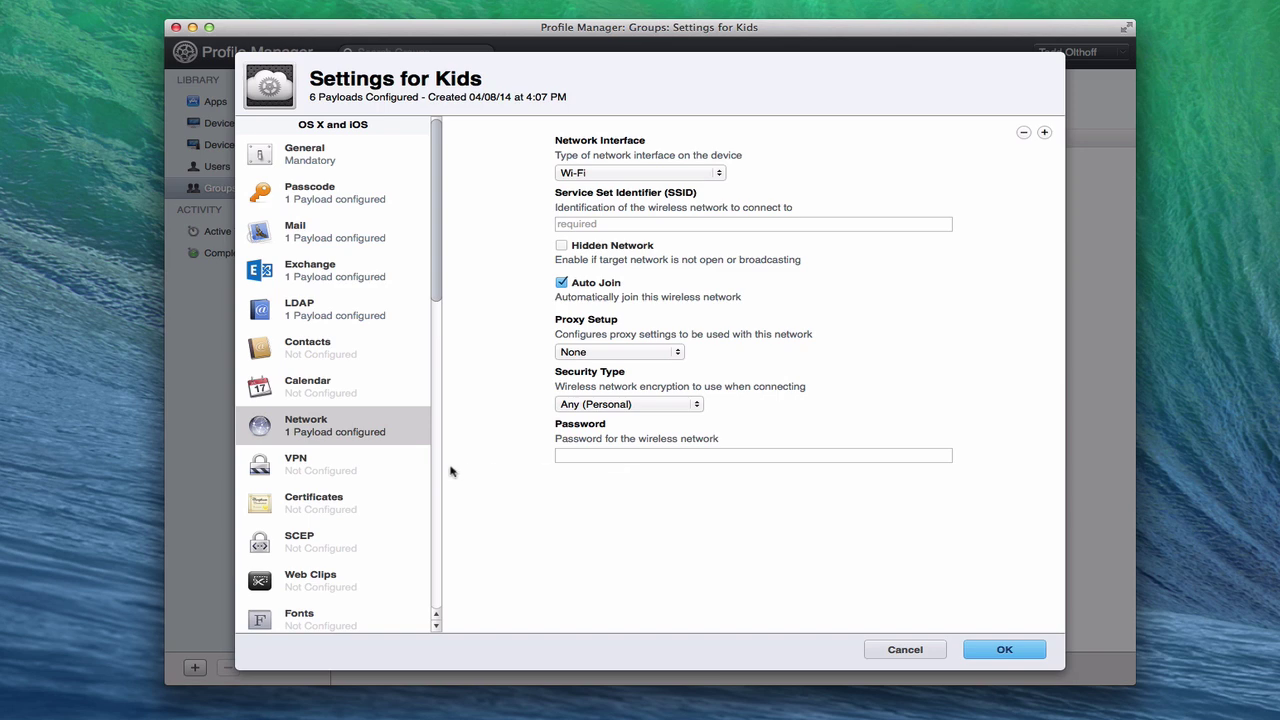
- Browse the VPN, Certificates and SCEP sections without configuring any of them
{"action": "left_click", "coordinate": [306, 467]}
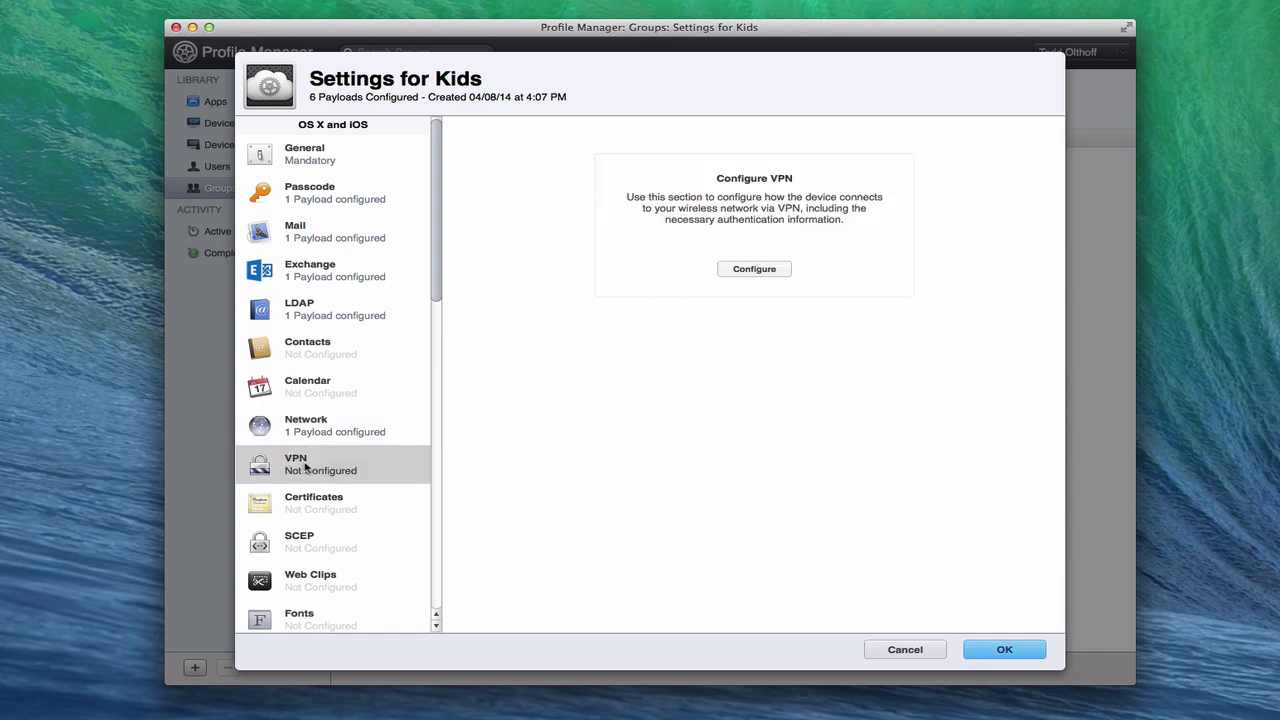
{"action": "left_click", "coordinate": [305, 508]}
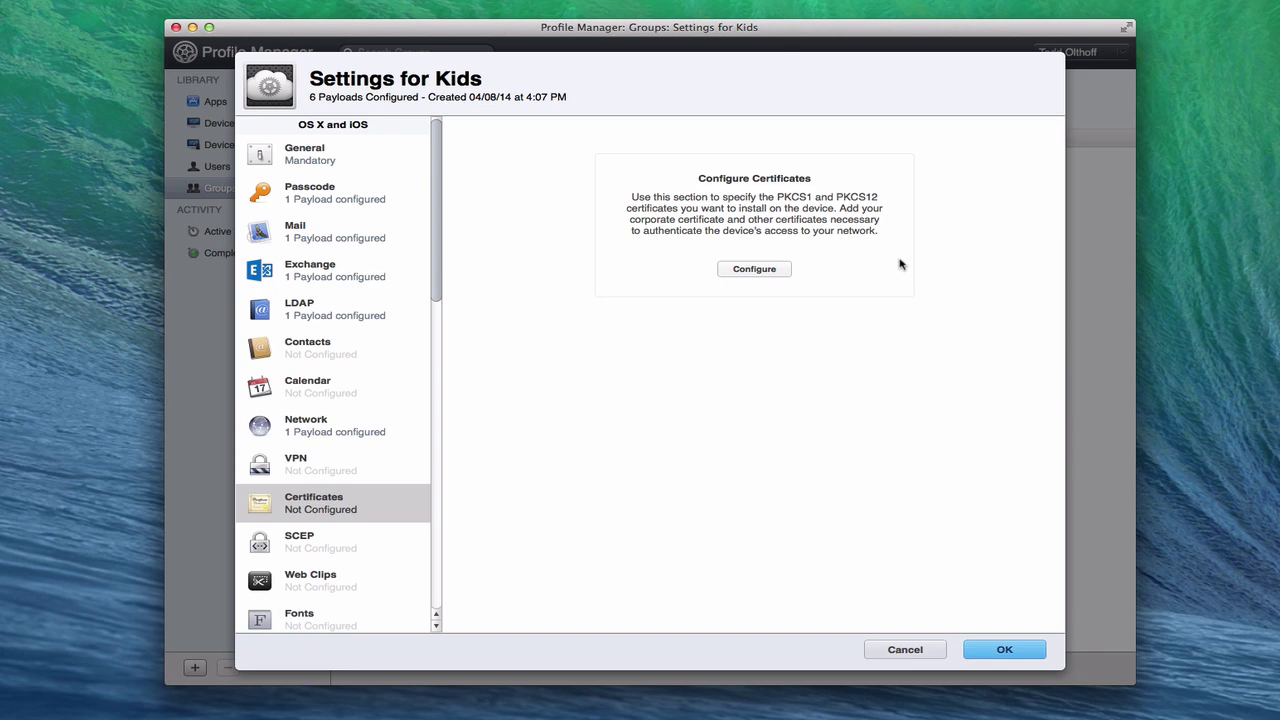
{"action": "left_click", "coordinate": [303, 536]}
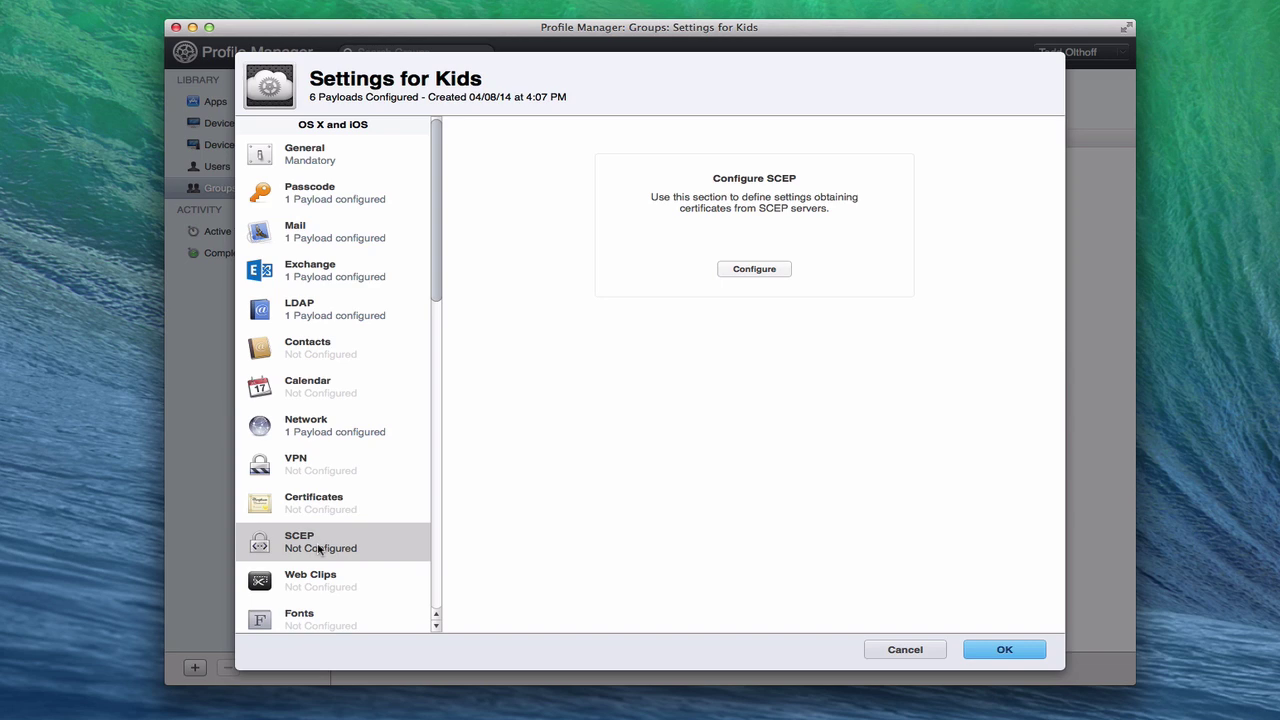
- Add a Web Clip payload, leaving its Label and URL blank
{"action": "scroll", "coordinate": [318, 548], "scroll_direction": "down", "scroll_amount": 5}
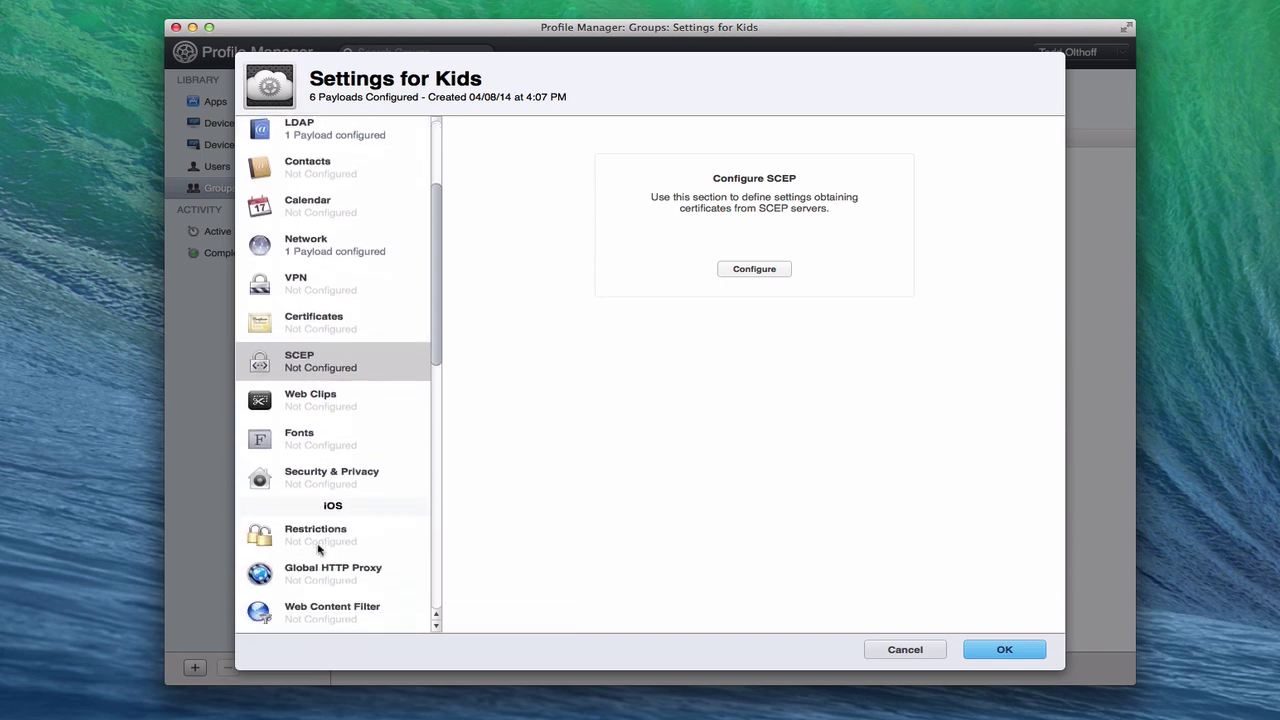
{"action": "left_click", "coordinate": [288, 405]}
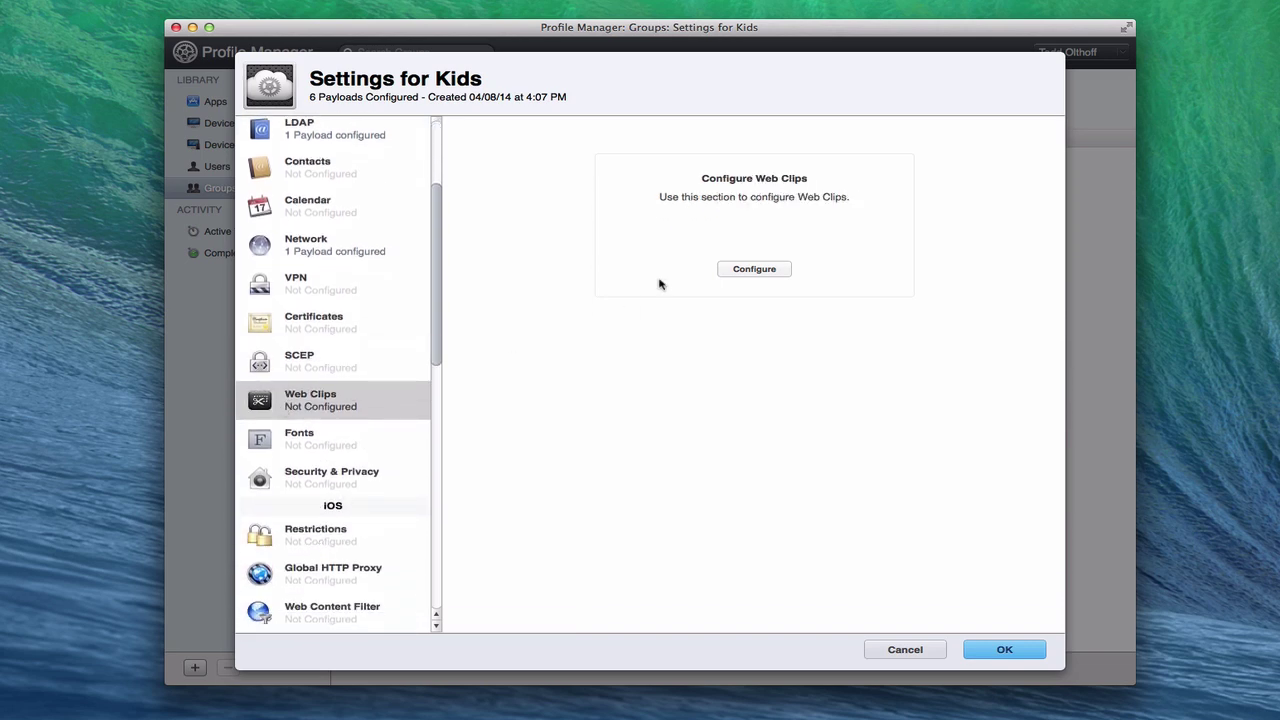
{"action": "left_click", "coordinate": [754, 269]}
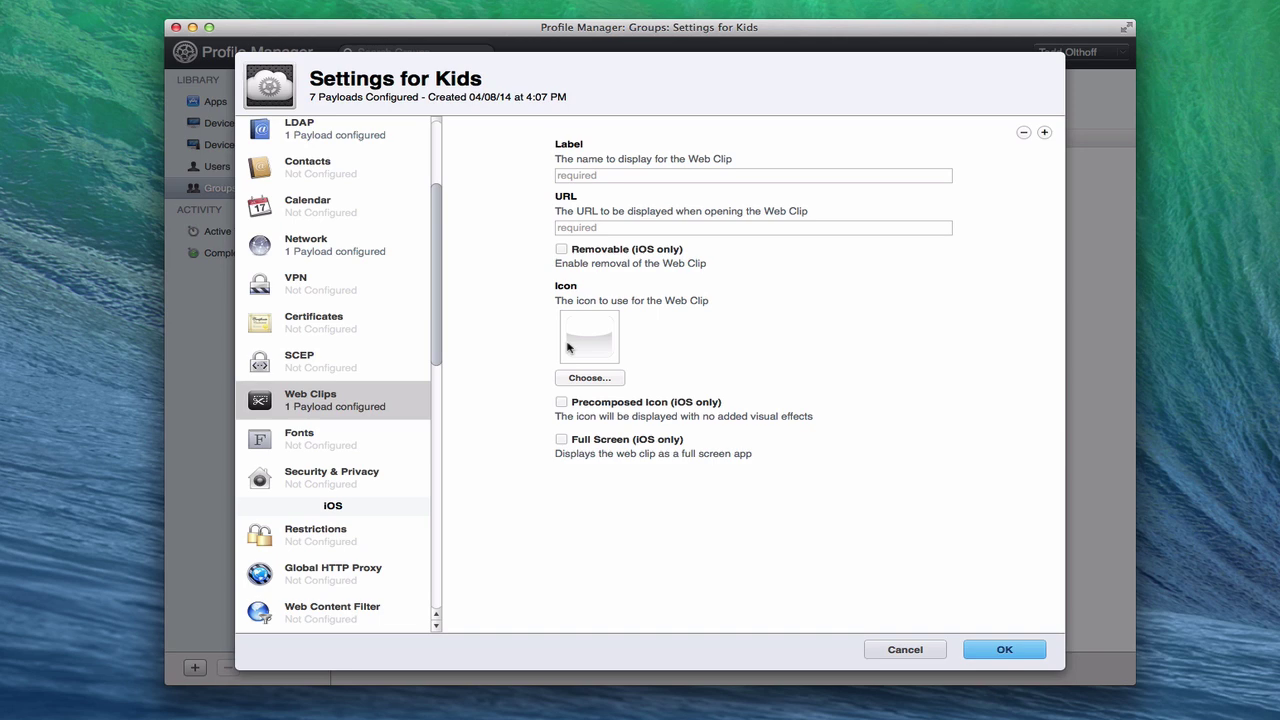
- Add a Fonts payload without uploading any font file
{"action": "left_click", "coordinate": [296, 447]}
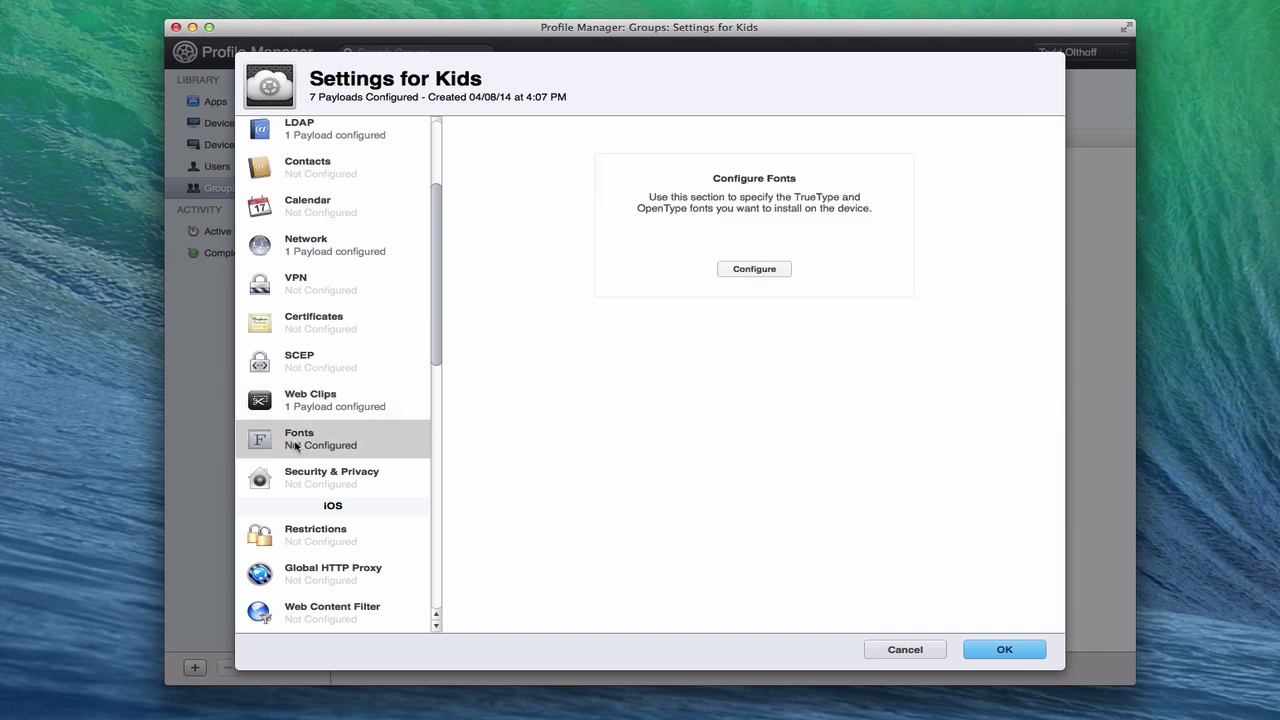
{"action": "left_click", "coordinate": [764, 272]}
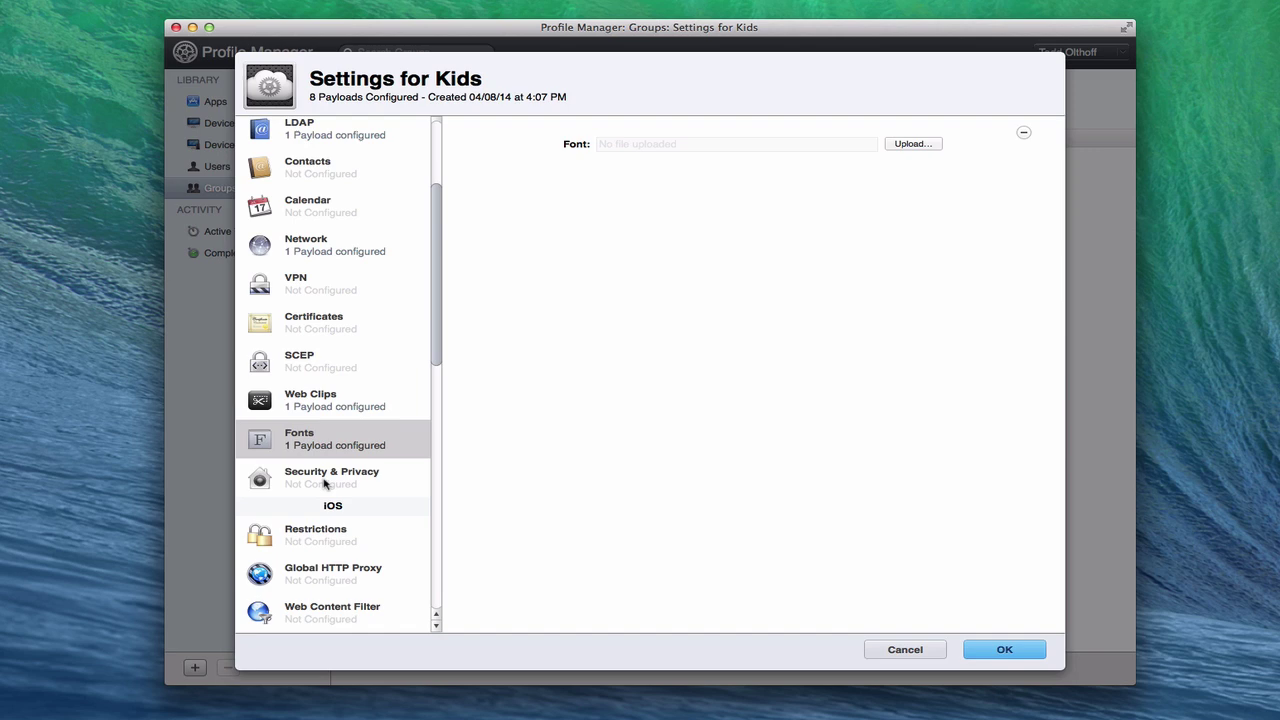
- Add a Security & Privacy payload and review its Privacy options, keeping diagnostics and password changes allowed
{"action": "left_click", "coordinate": [324, 483]}
{"action": "left_click", "coordinate": [757, 271]}
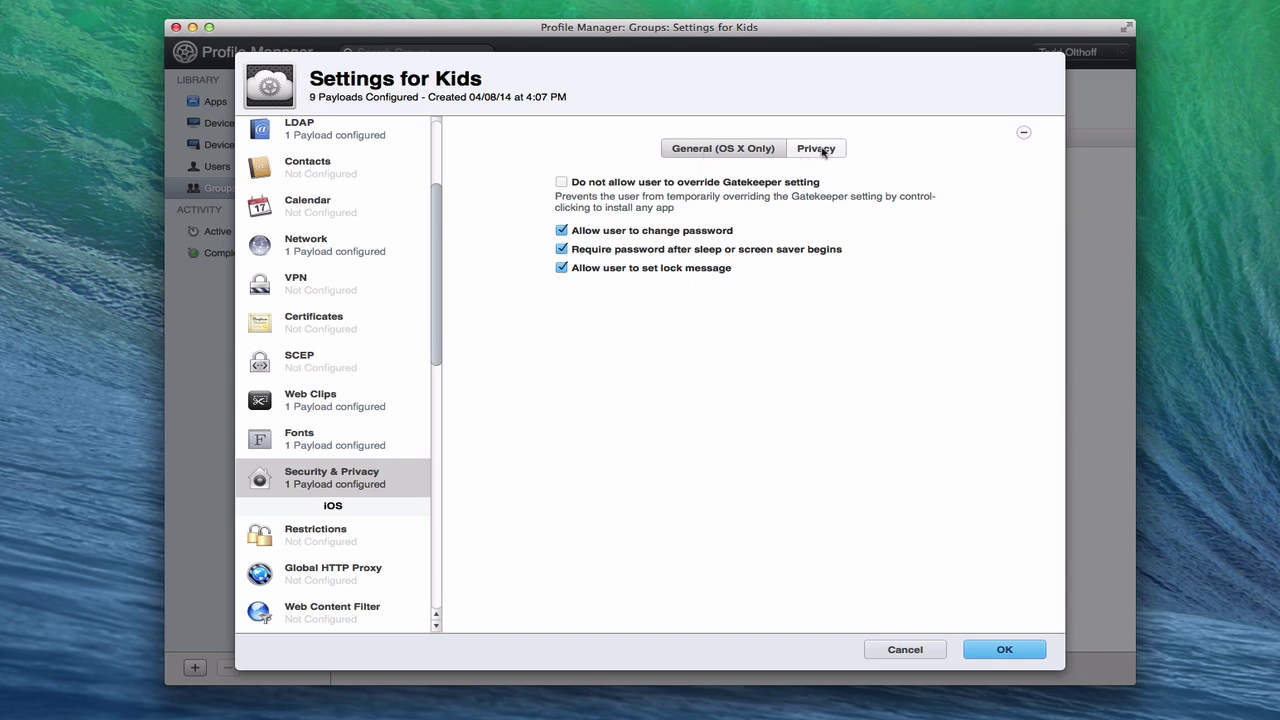
{"action": "left_click", "coordinate": [823, 150]}
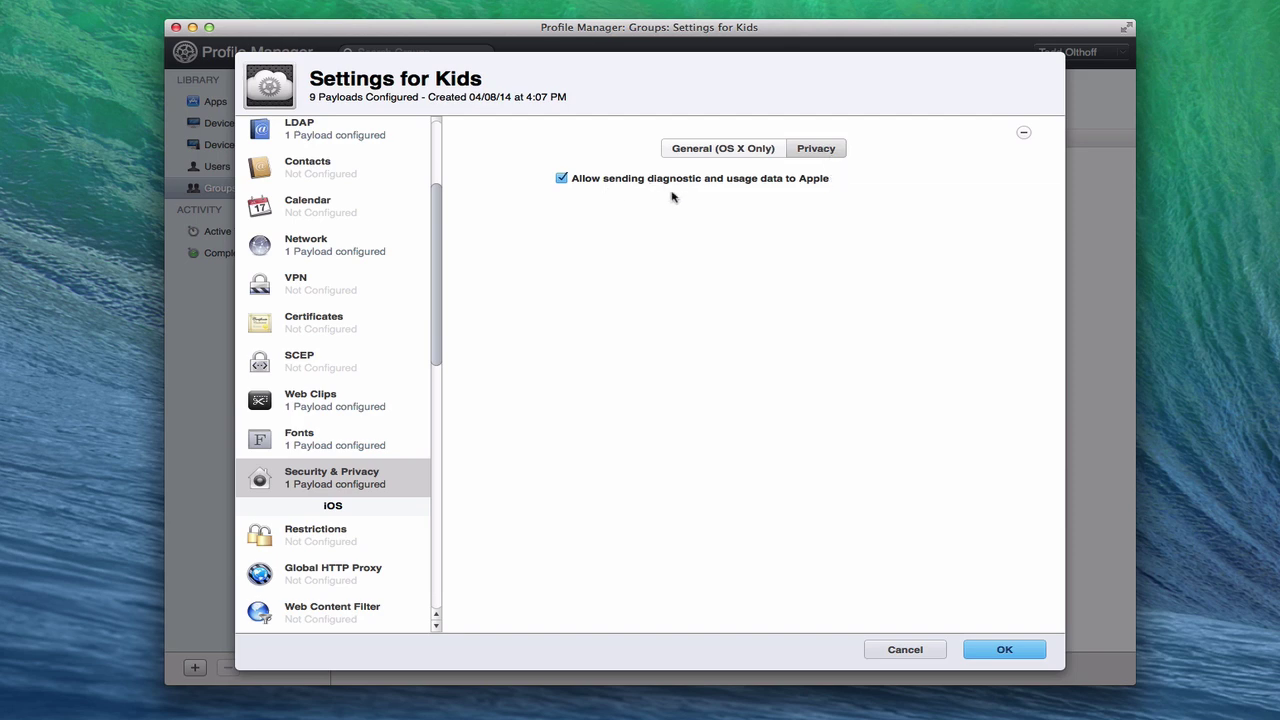
{"action": "scroll", "coordinate": [390, 330], "scroll_direction": "down", "scroll_amount": 5}
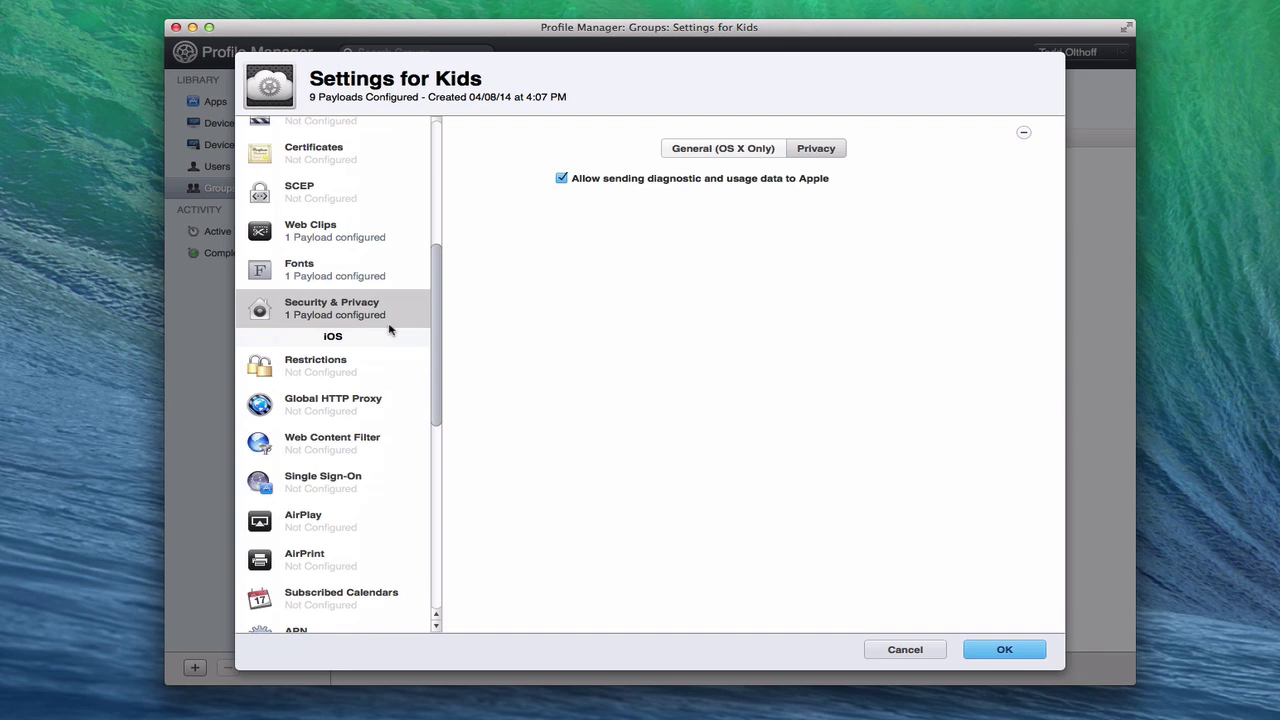
{"action": "scroll", "coordinate": [390, 330], "scroll_direction": "down", "scroll_amount": 3}
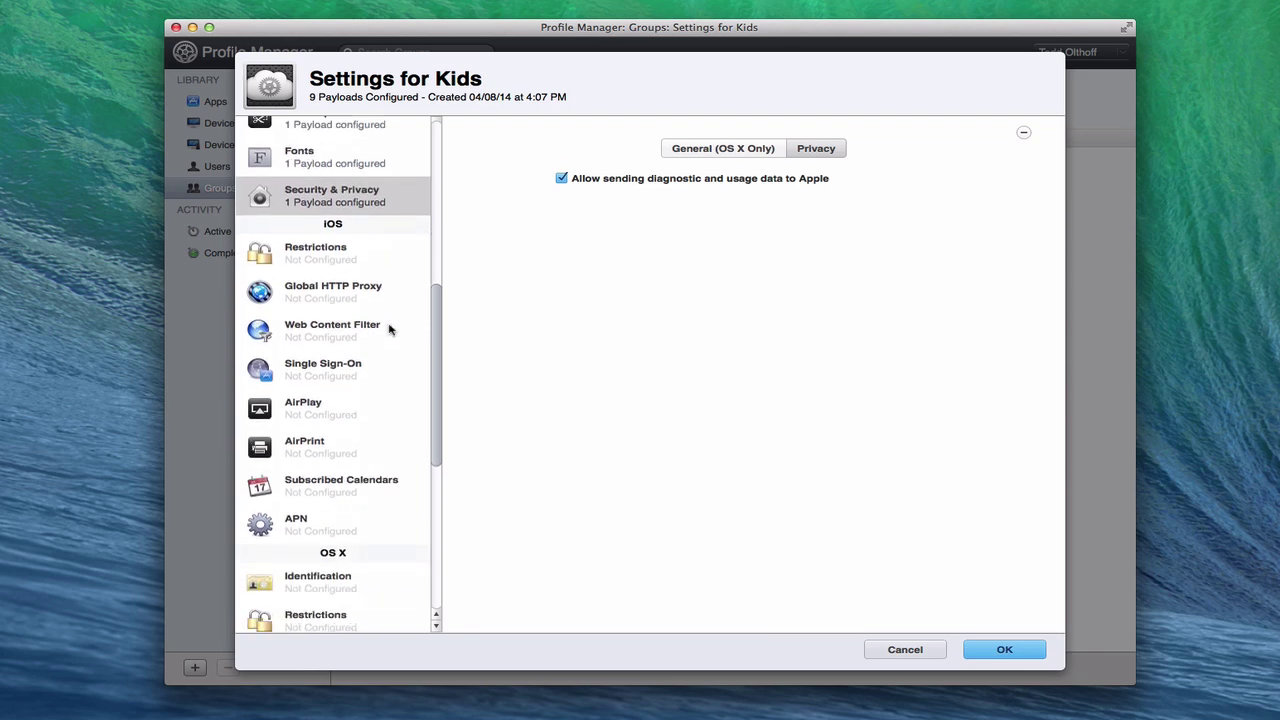
- Add an iOS Restrictions payload and review its Functionality checkboxes and Apps restrictions
{"action": "left_click", "coordinate": [322, 256]}
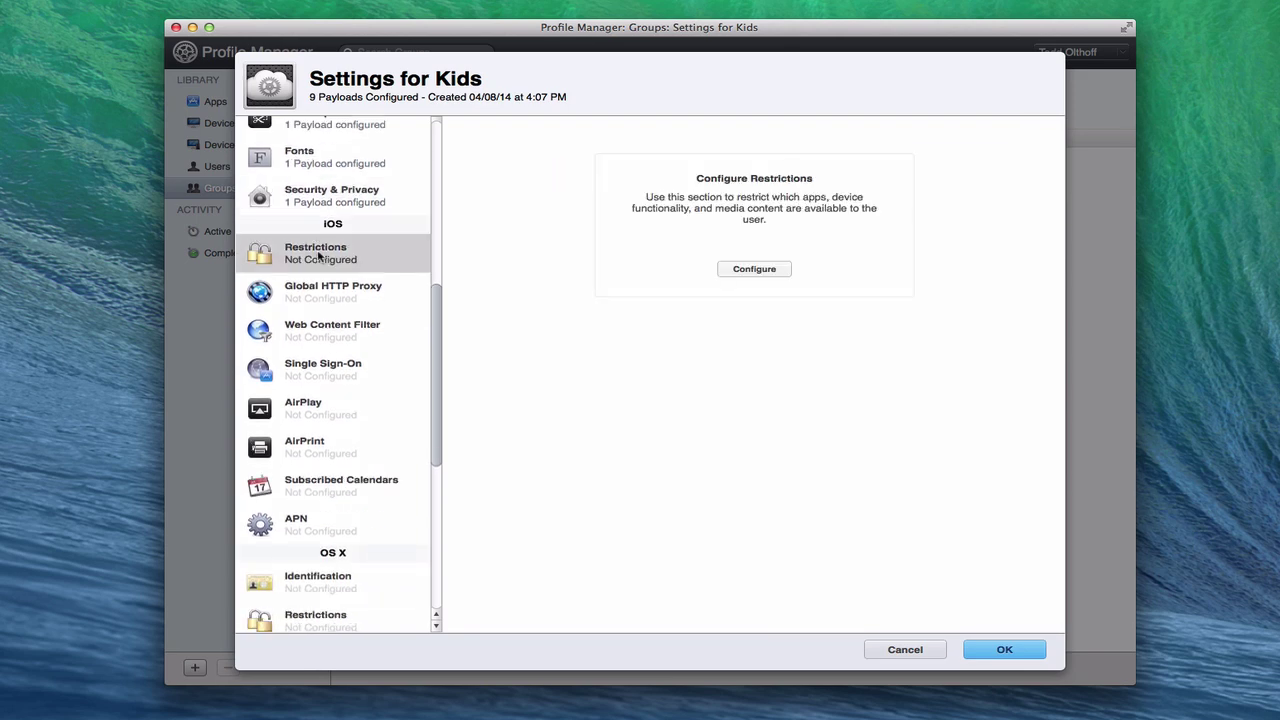
{"action": "left_click", "coordinate": [756, 269]}
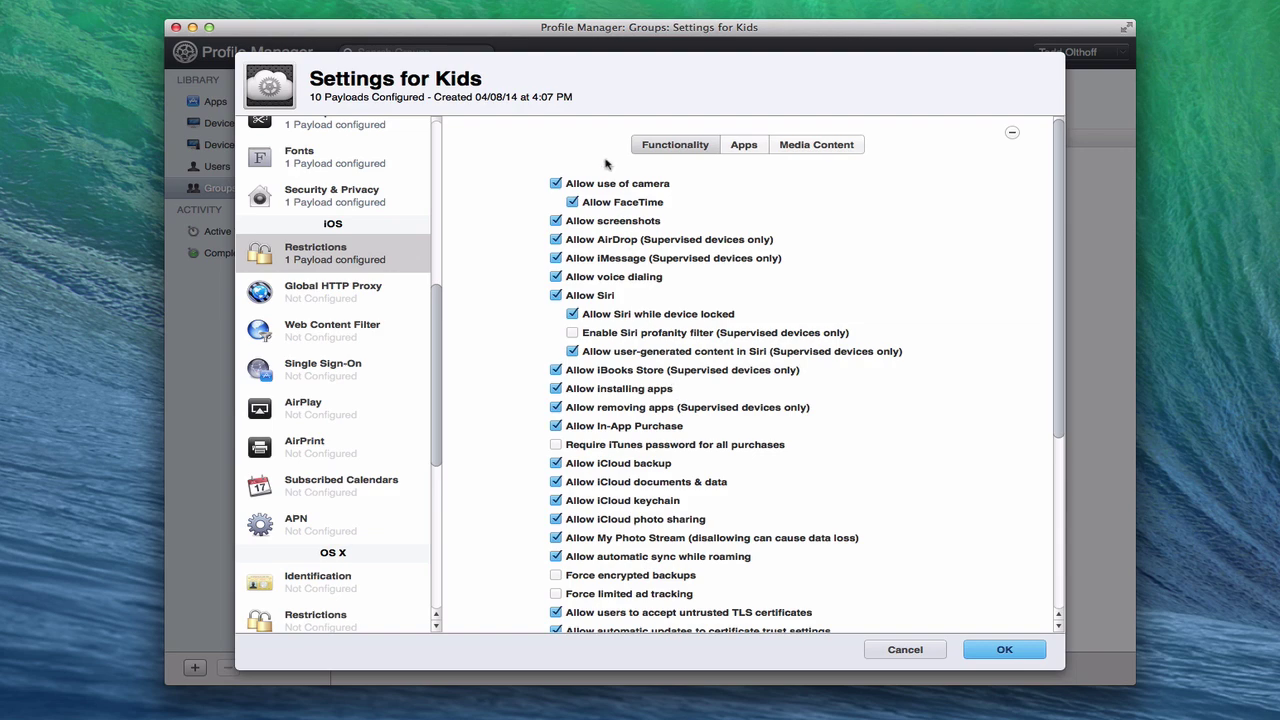
{"action": "scroll", "coordinate": [617, 469], "scroll_direction": "down", "scroll_amount": 5}
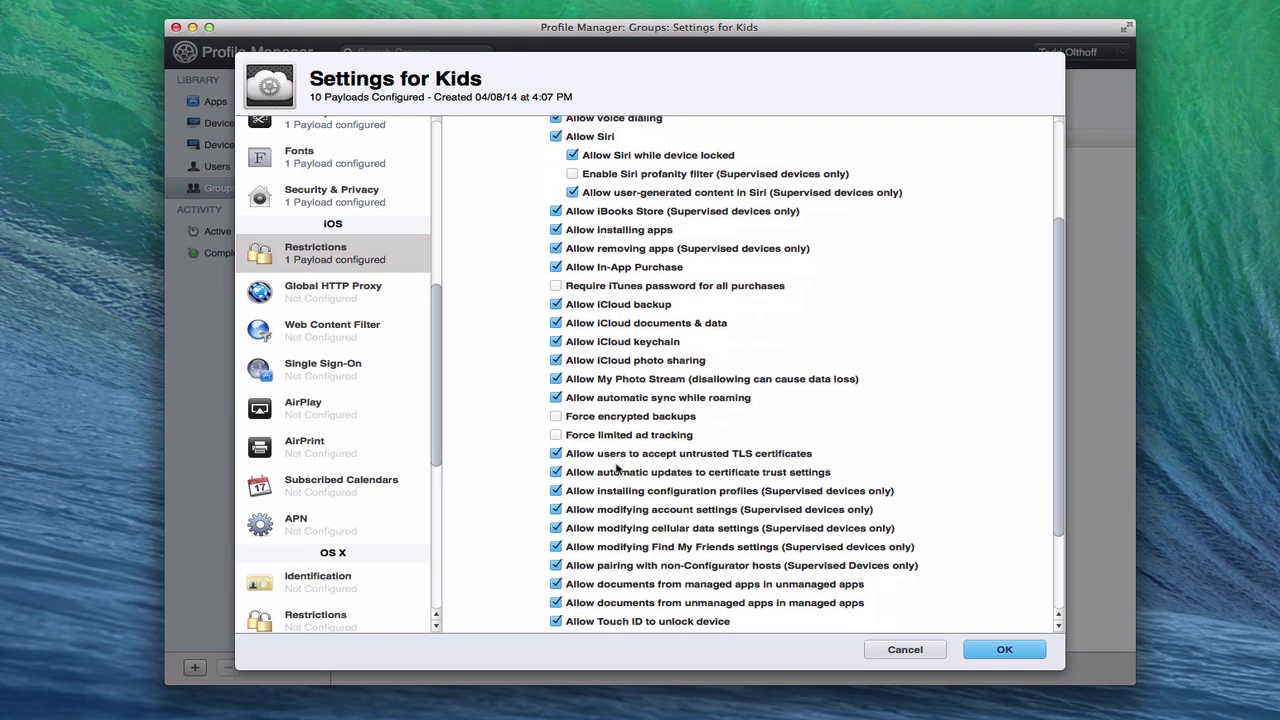
{"action": "scroll", "coordinate": [617, 469], "scroll_direction": "down", "scroll_amount": 3}
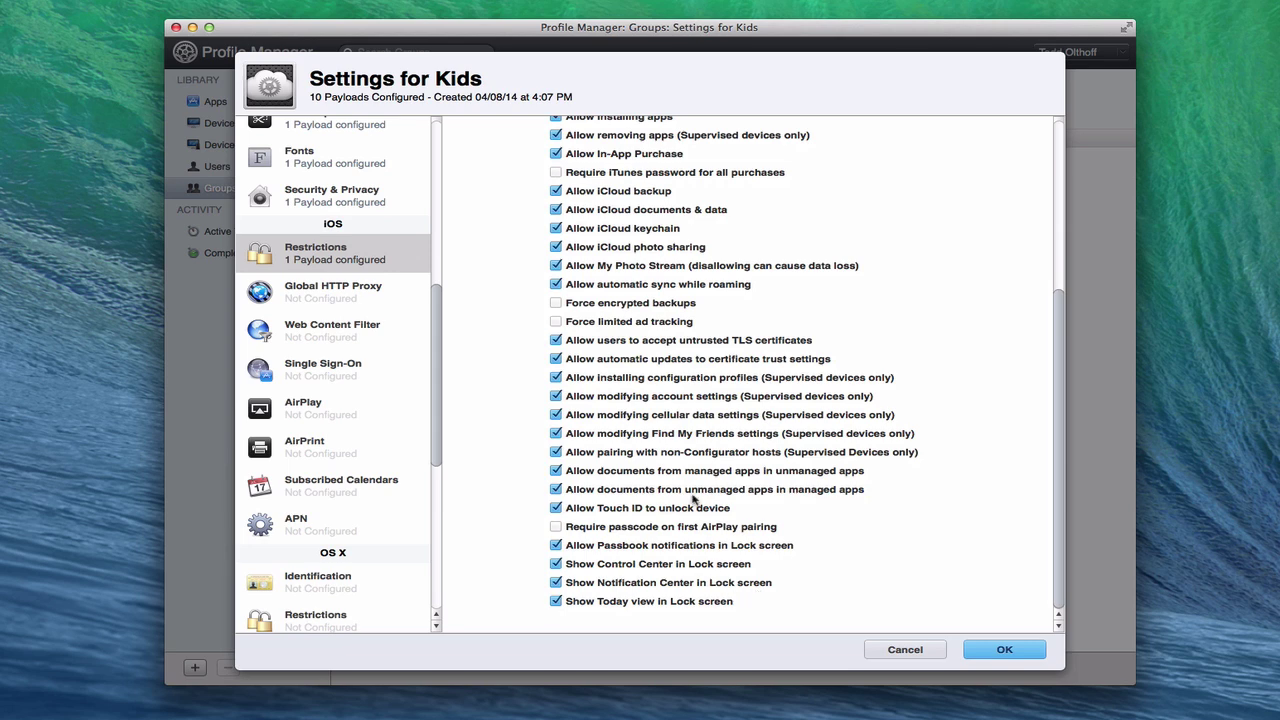
{"action": "scroll", "coordinate": [692, 497], "scroll_direction": "up", "scroll_amount": 5}
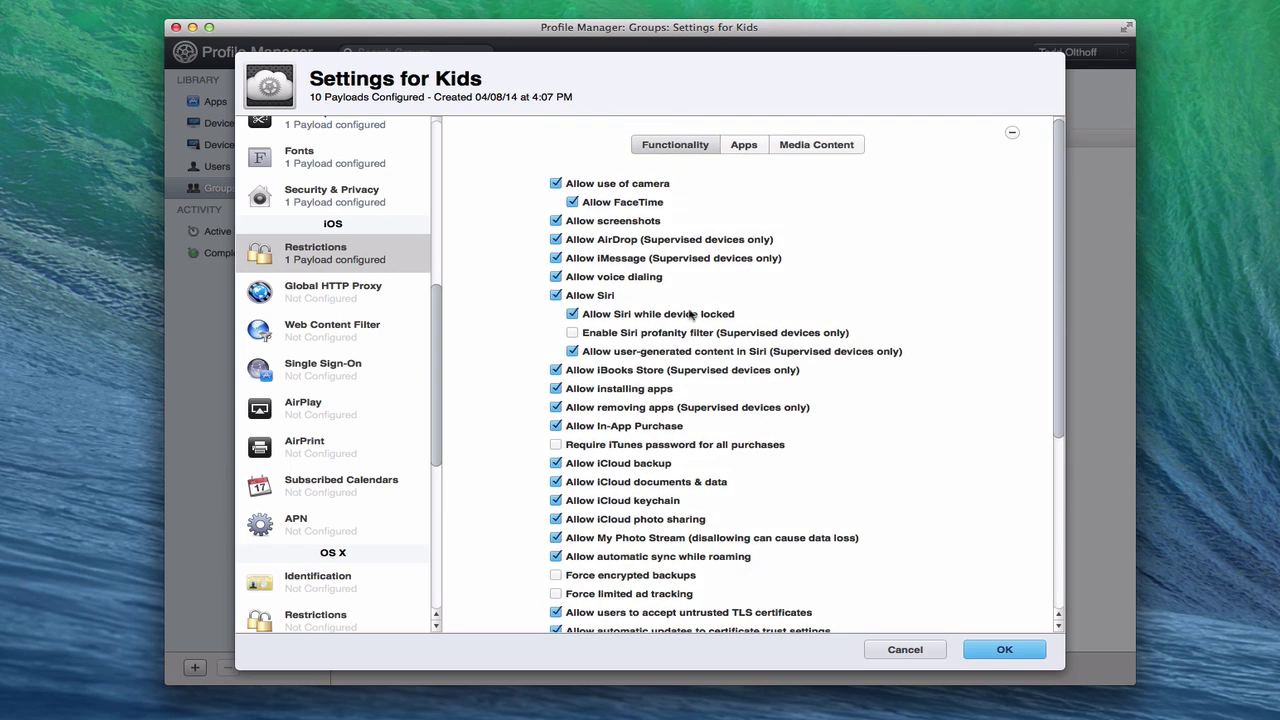
{"action": "left_click", "coordinate": [745, 147]}
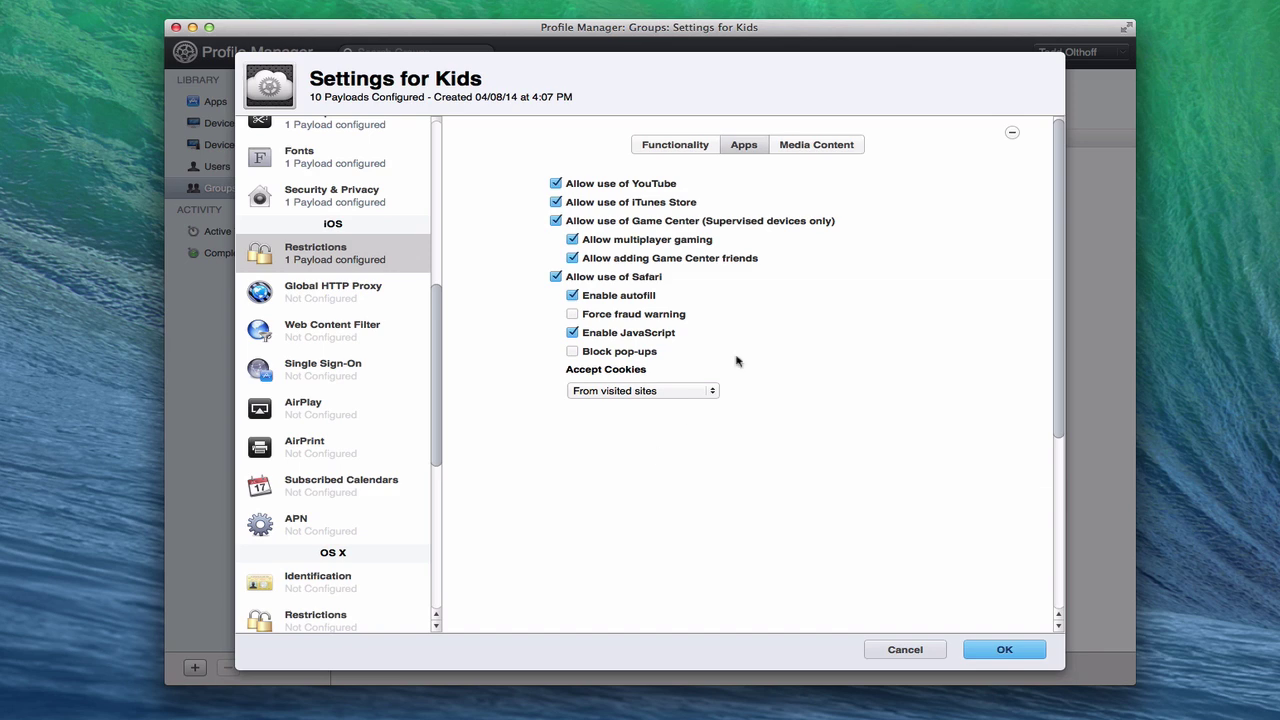
- Set the Media Content ratings to Movies PG-13, TV Shows TV-PG and Apps 12+
{"action": "left_click", "coordinate": [830, 148]}
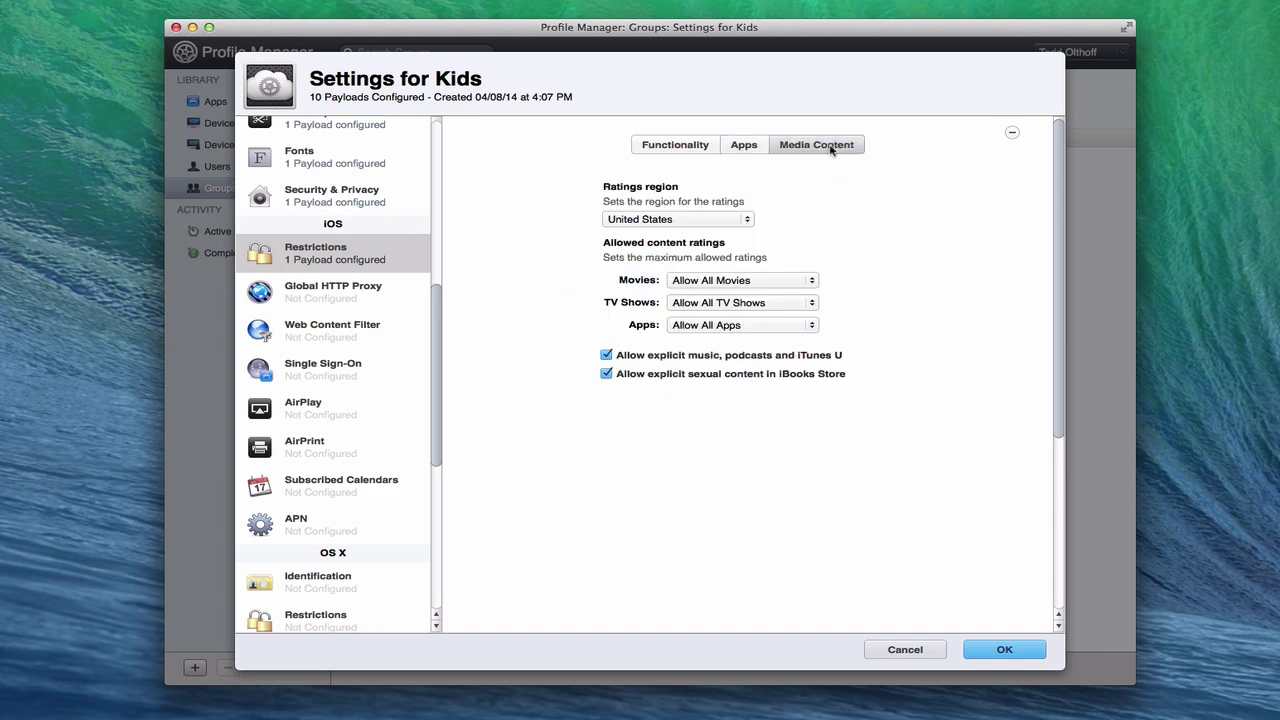
{"action": "left_click", "coordinate": [816, 281]}
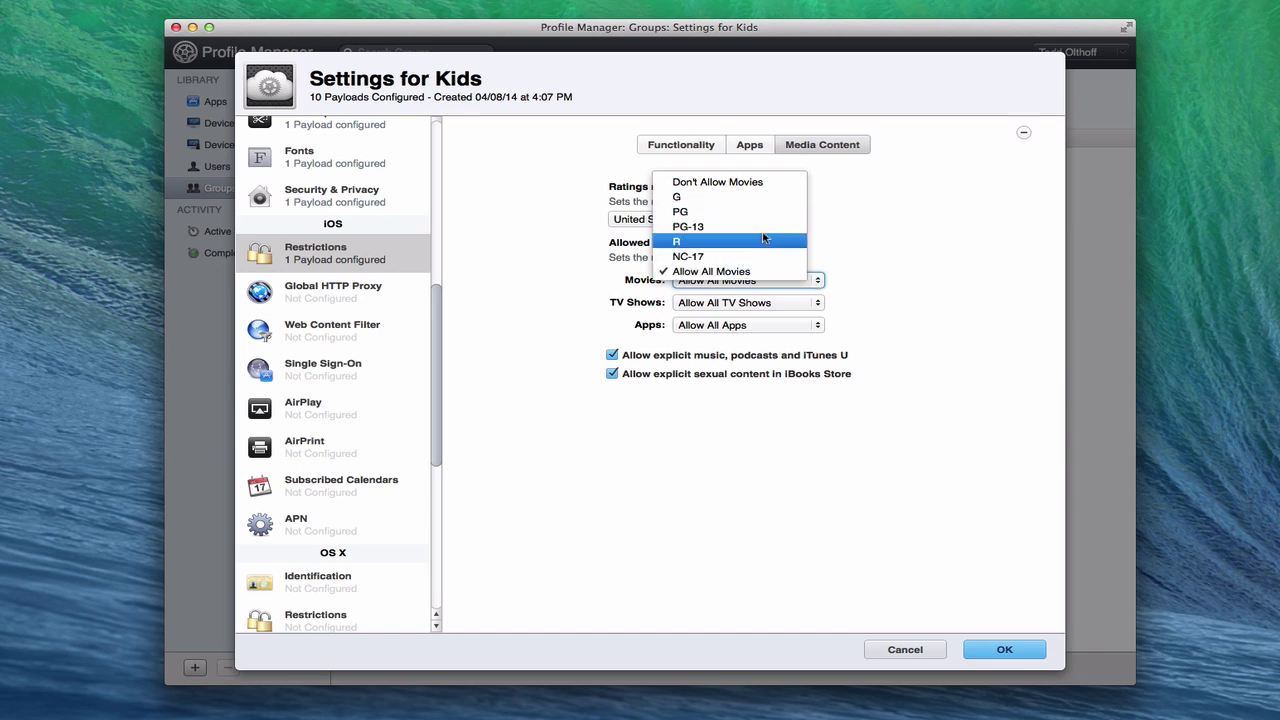
{"action": "left_click", "coordinate": [739, 225]}
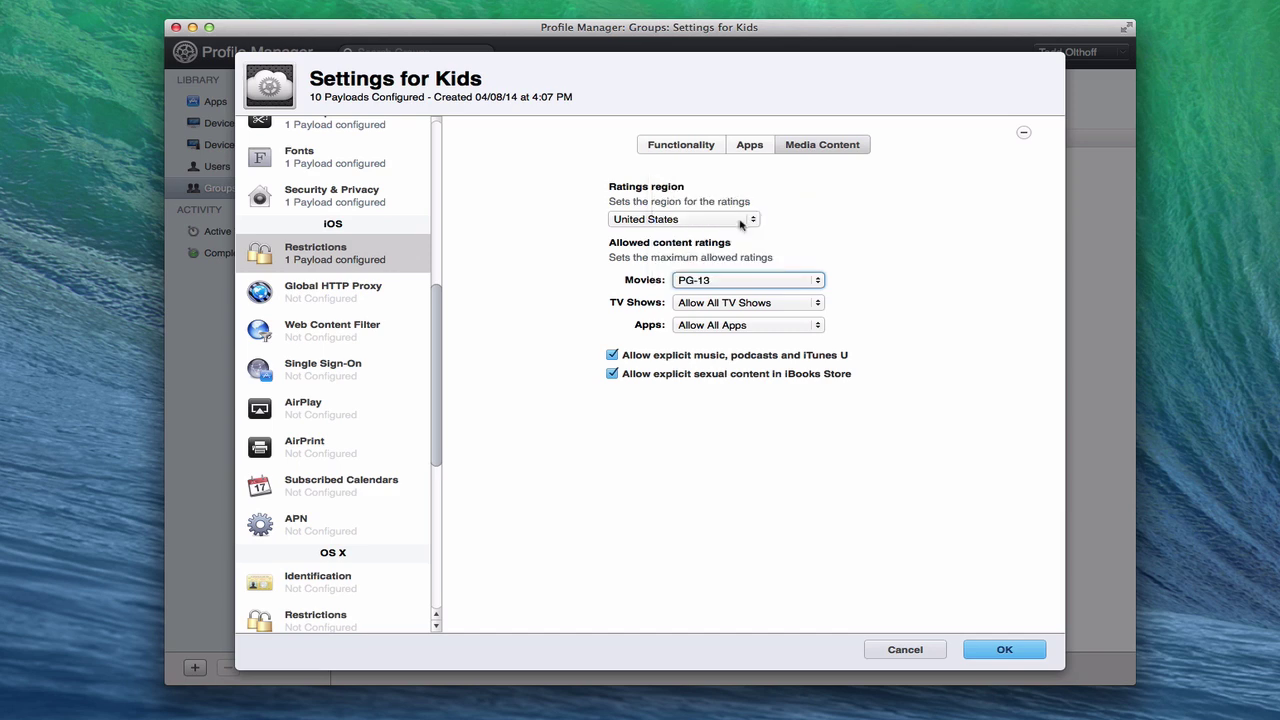
{"action": "left_click", "coordinate": [815, 304]}
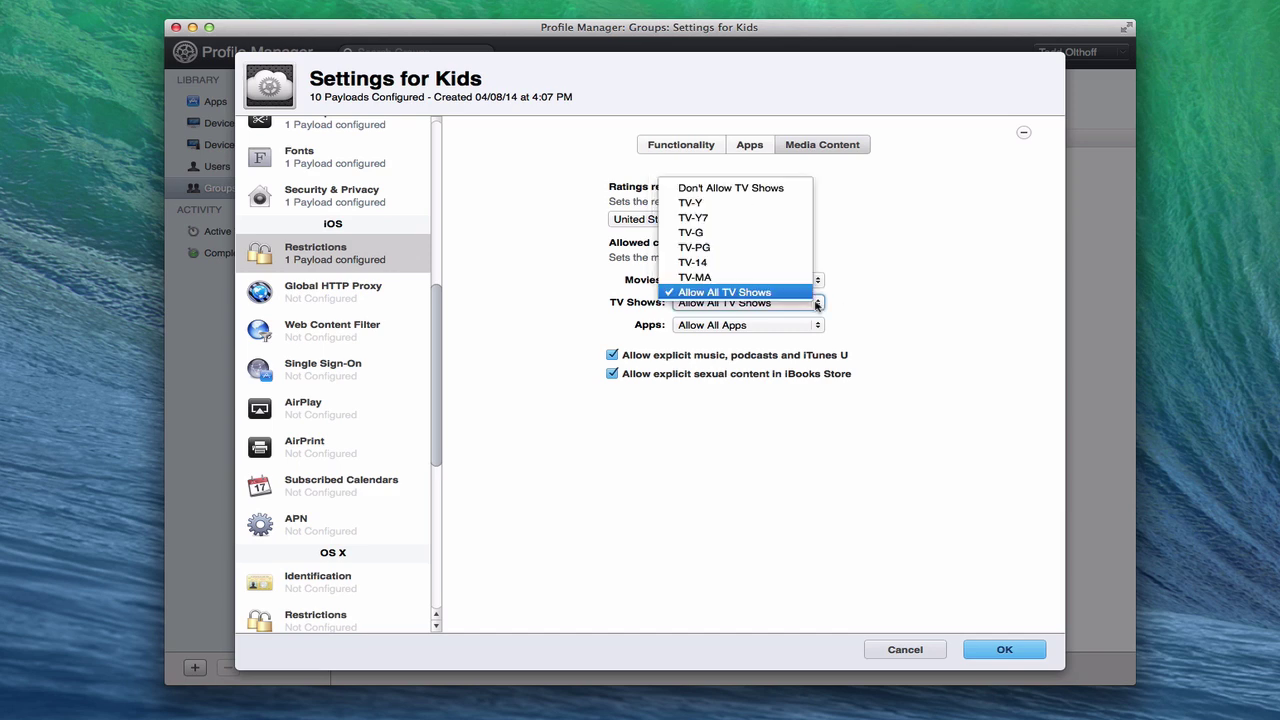
{"action": "left_click", "coordinate": [788, 249]}
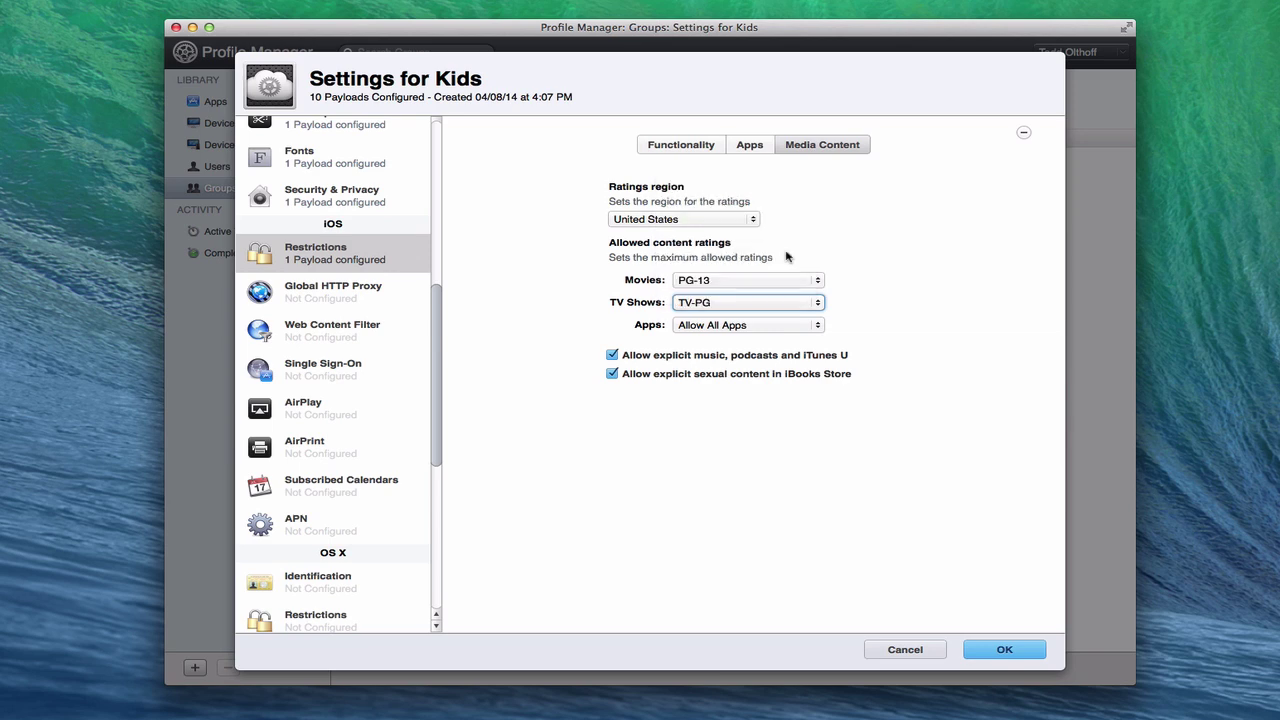
{"action": "left_click", "coordinate": [816, 327]}
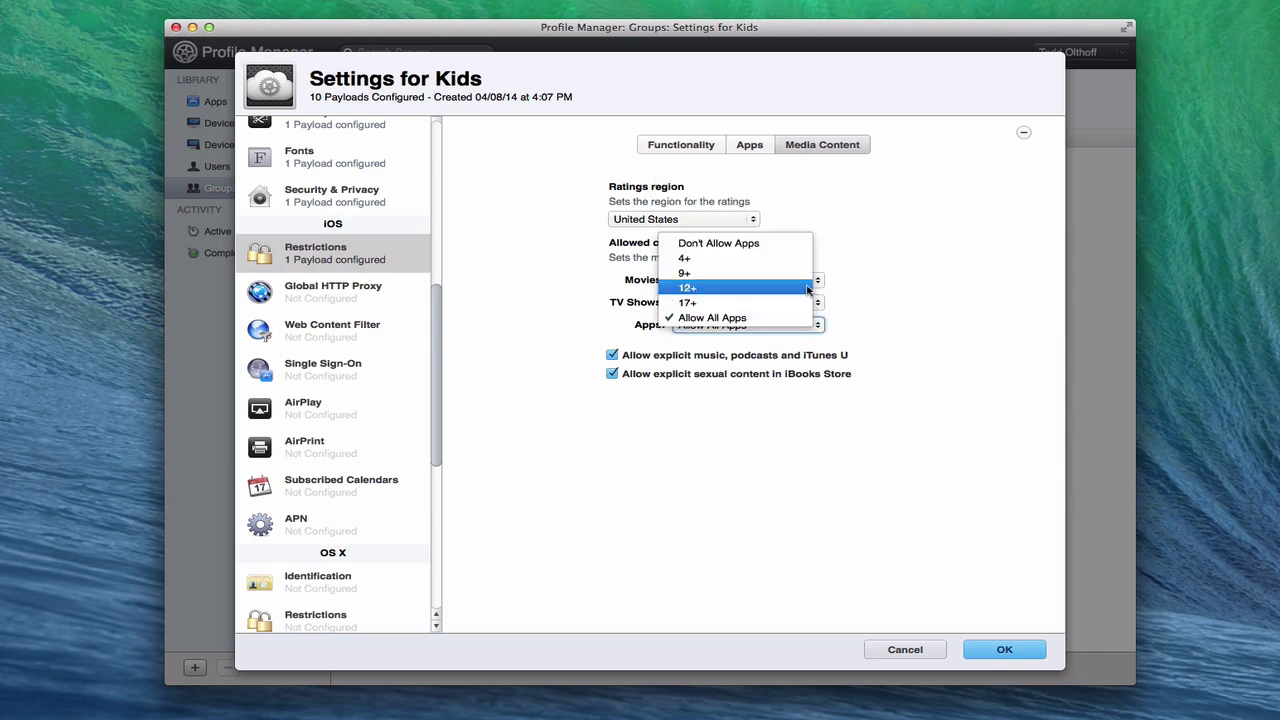
{"action": "left_click", "coordinate": [808, 290]}
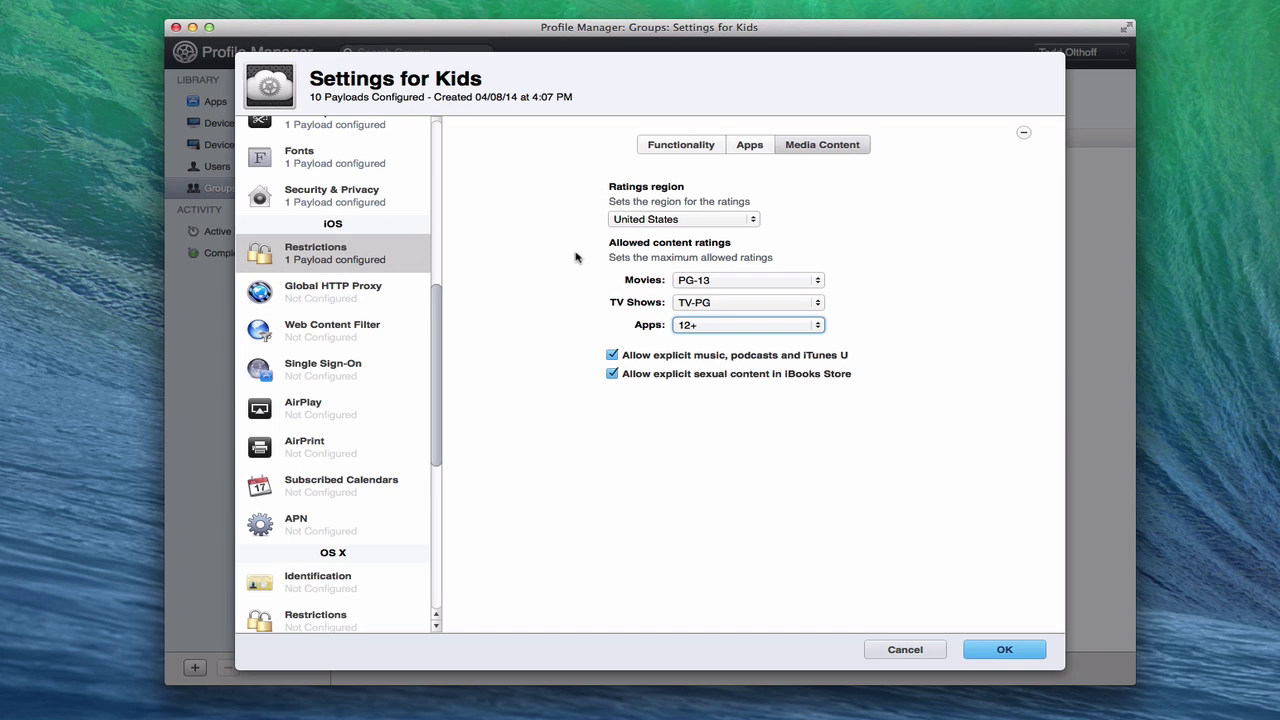
- Add a Web Content Filter payload with Allowed Websites kept at Limit Adult Content
{"action": "left_click", "coordinate": [314, 299]}
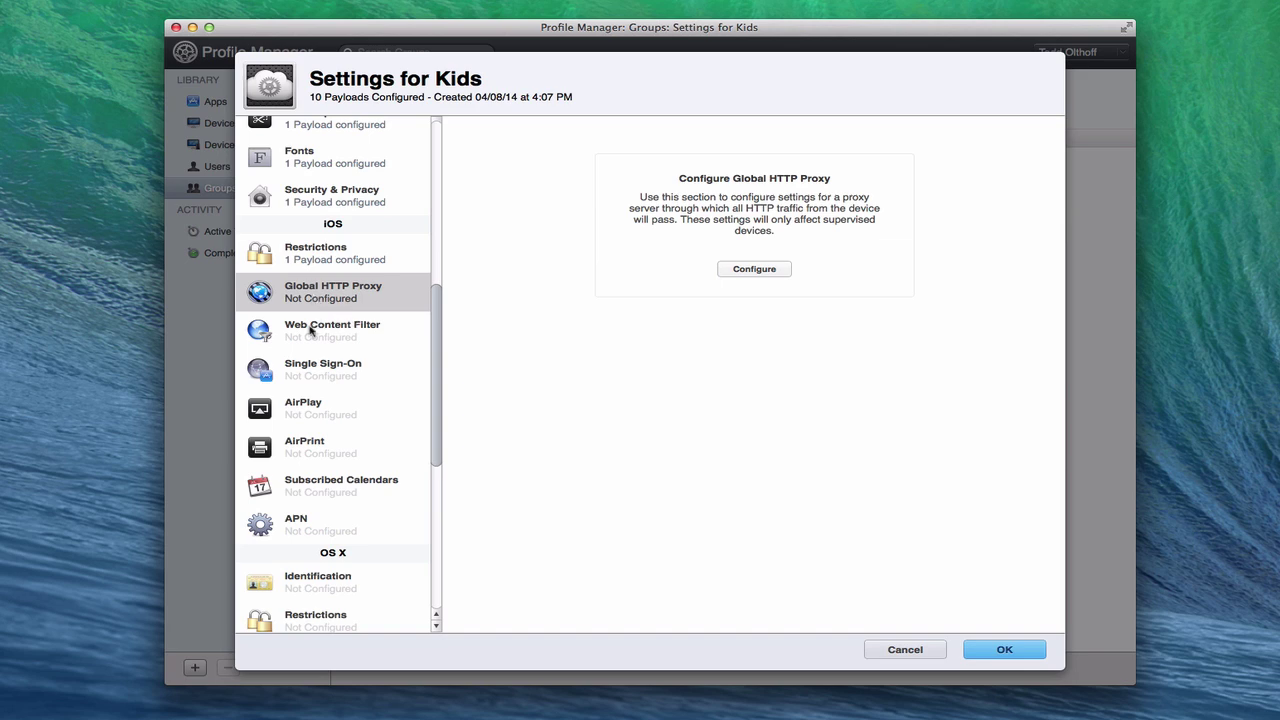
{"action": "left_click", "coordinate": [312, 336]}
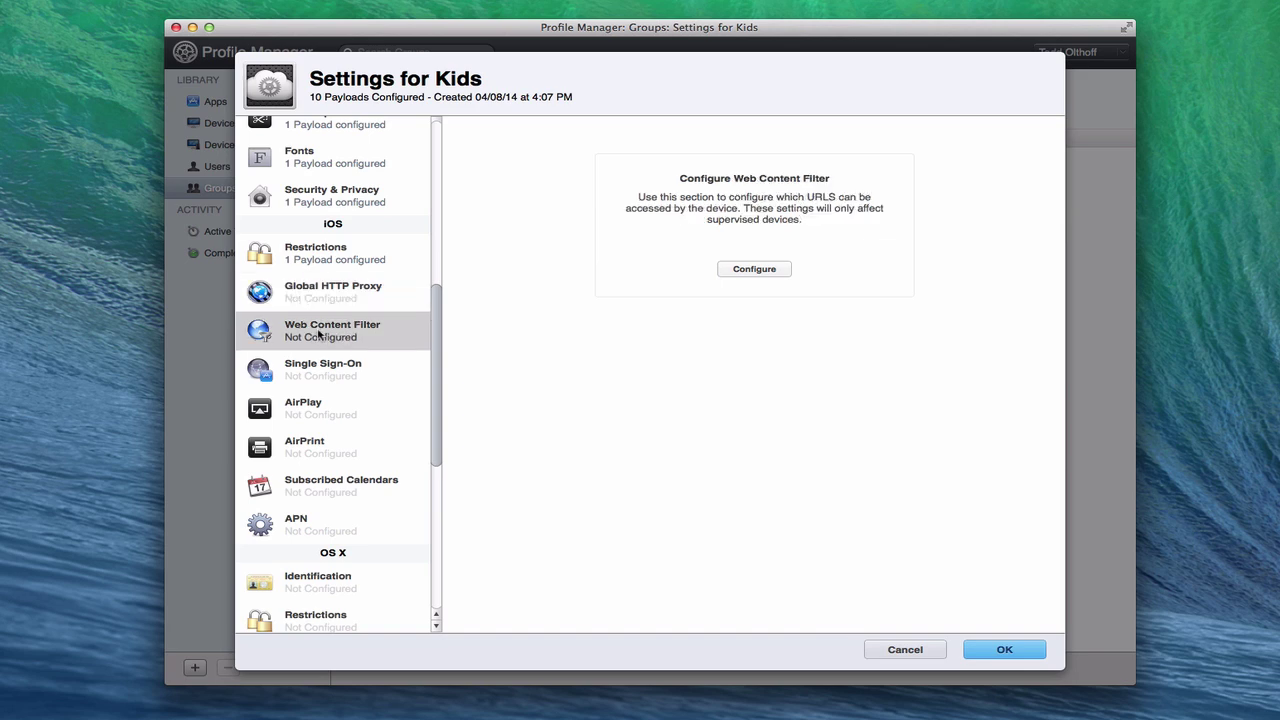
{"action": "left_click", "coordinate": [756, 270]}
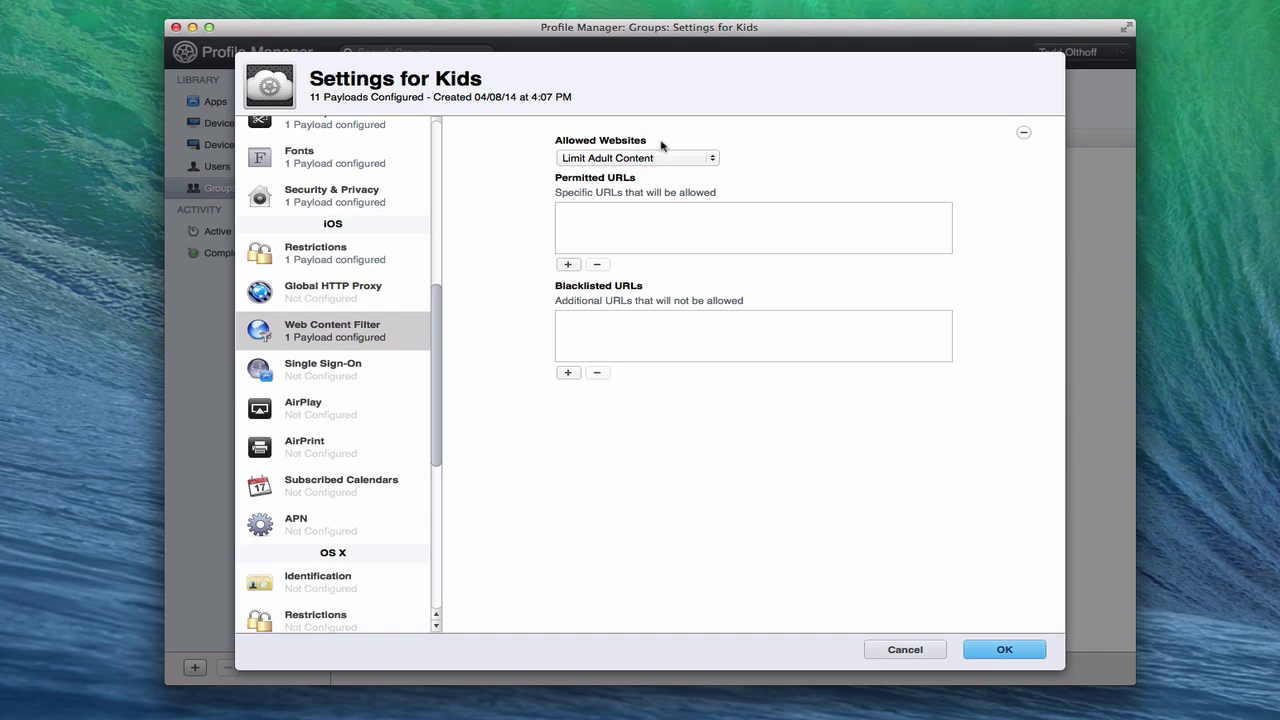
{"action": "left_click", "coordinate": [713, 160]}
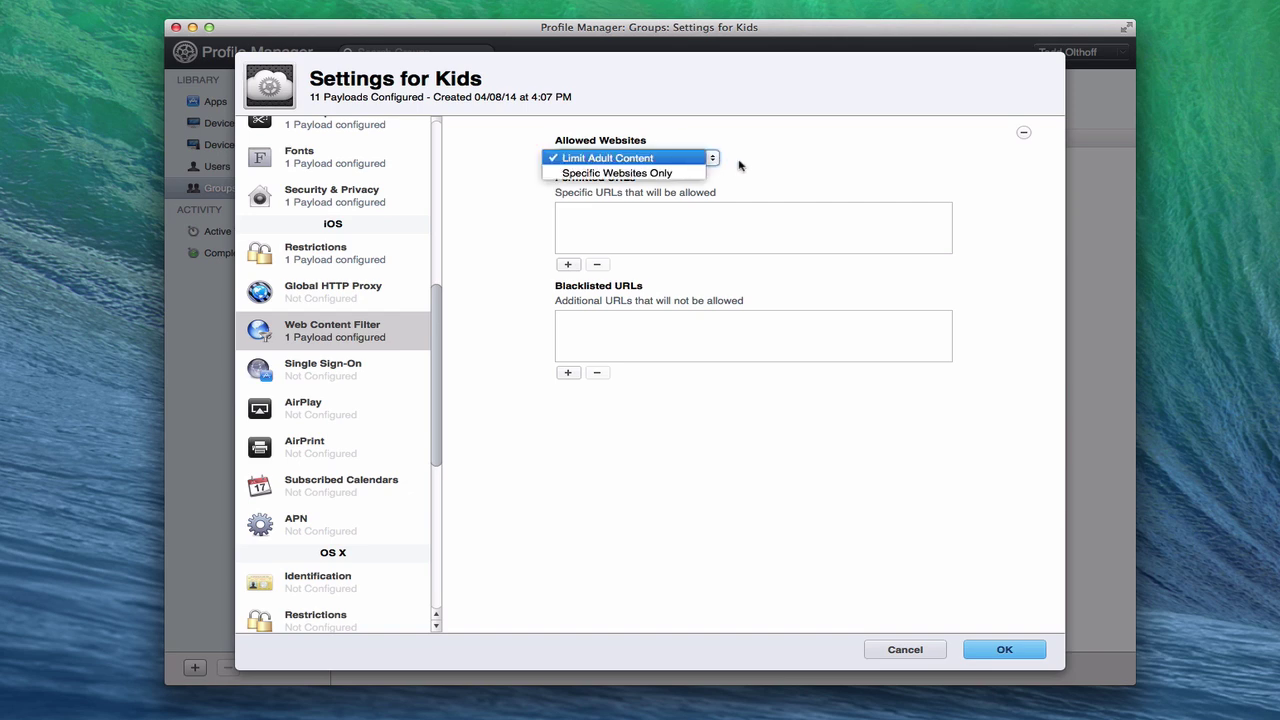
{"action": "left_click", "coordinate": [752, 167]}
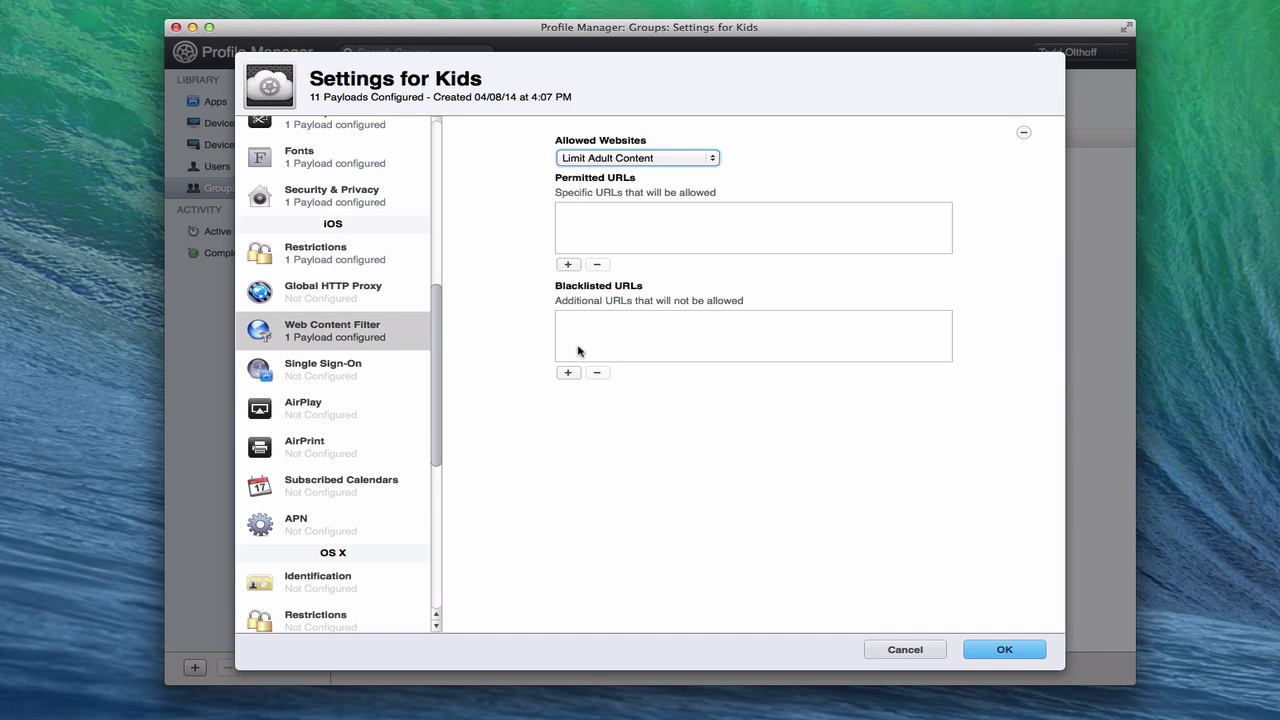
- Glance at the Single Sign-On payload, then show the unconfigured AirPlay section
{"action": "left_click", "coordinate": [318, 375]}
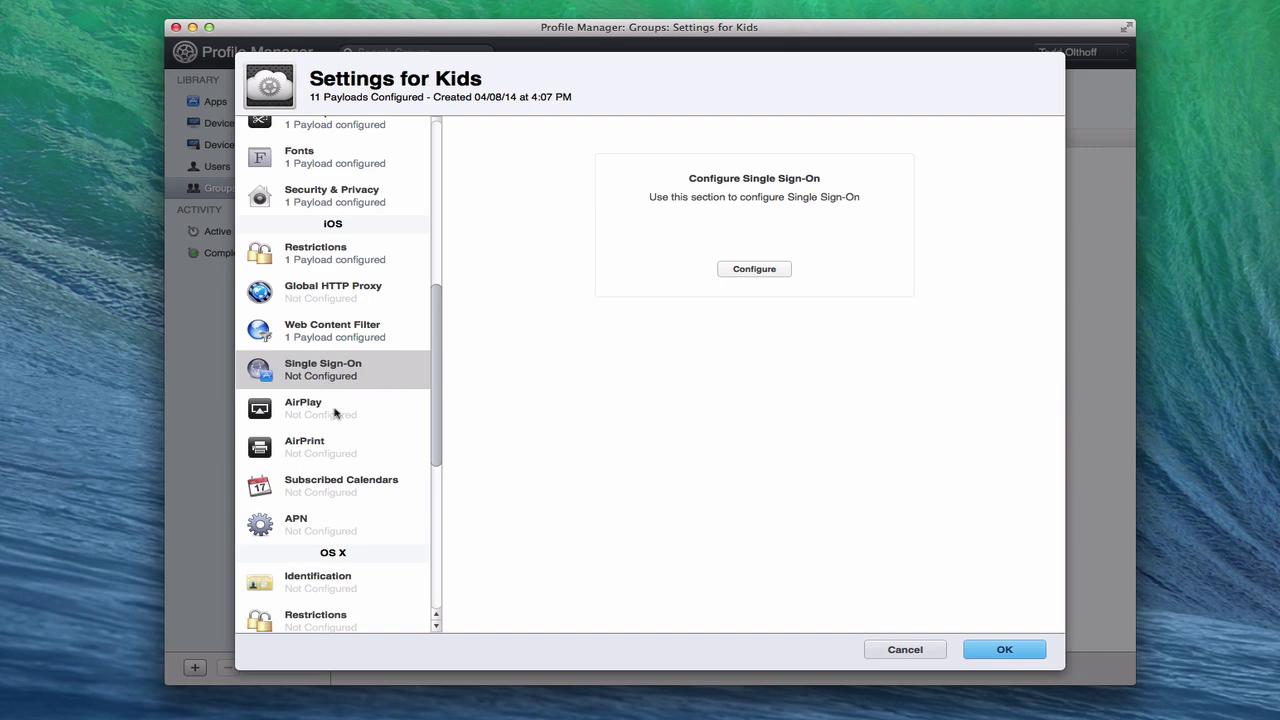
{"action": "left_click", "coordinate": [306, 413]}
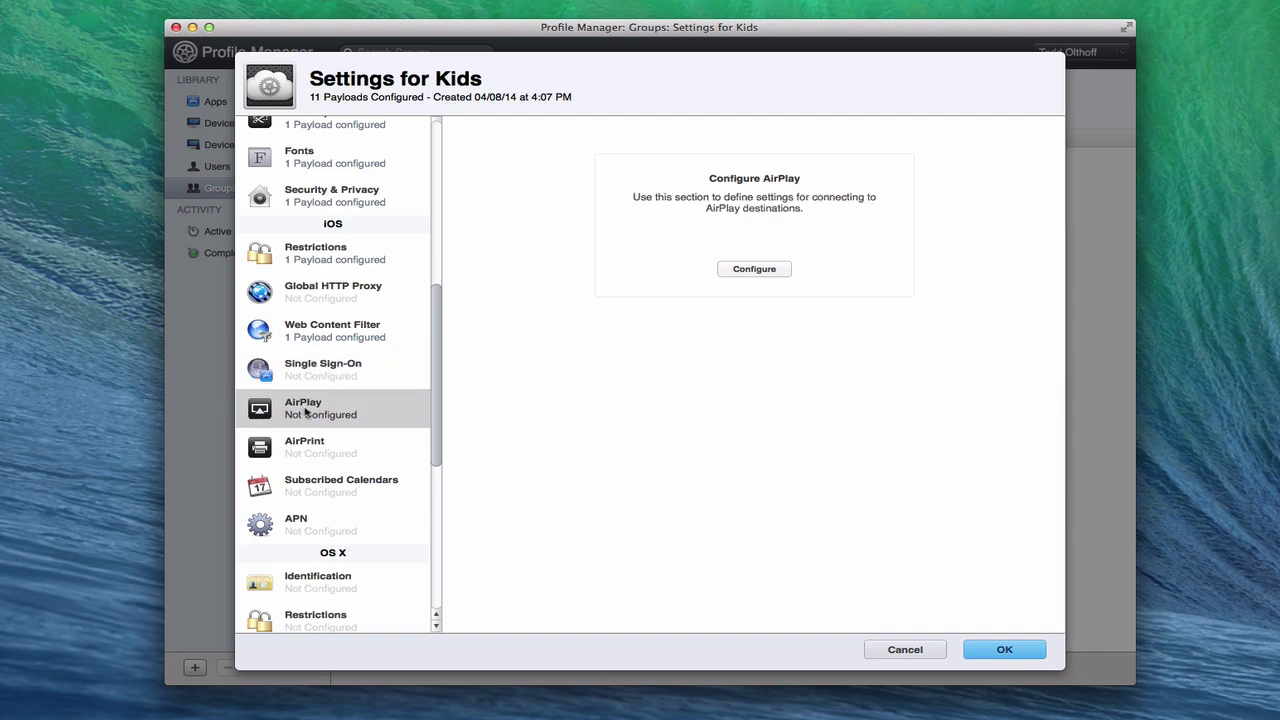
- Configure empty AirPlay and AirPrint payloads for the Kids profile
{"action": "left_click", "coordinate": [754, 269]}
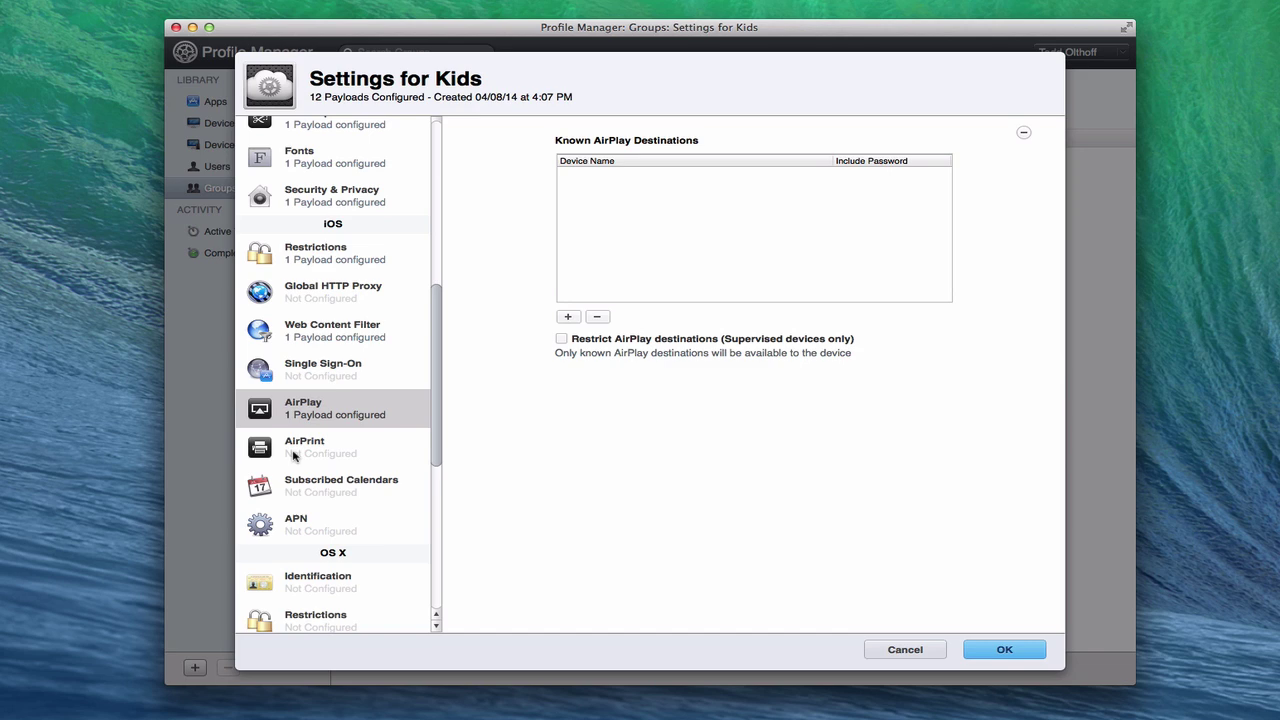
{"action": "left_click", "coordinate": [293, 456]}
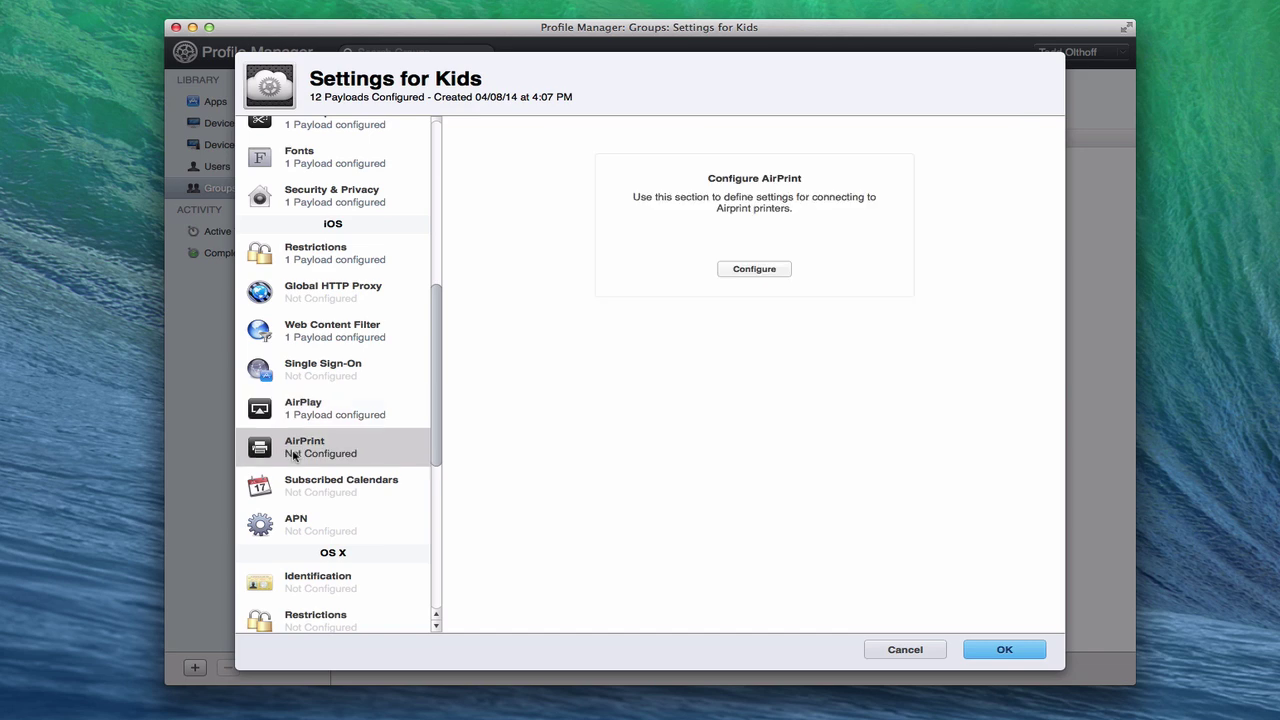
{"action": "left_click", "coordinate": [754, 270]}
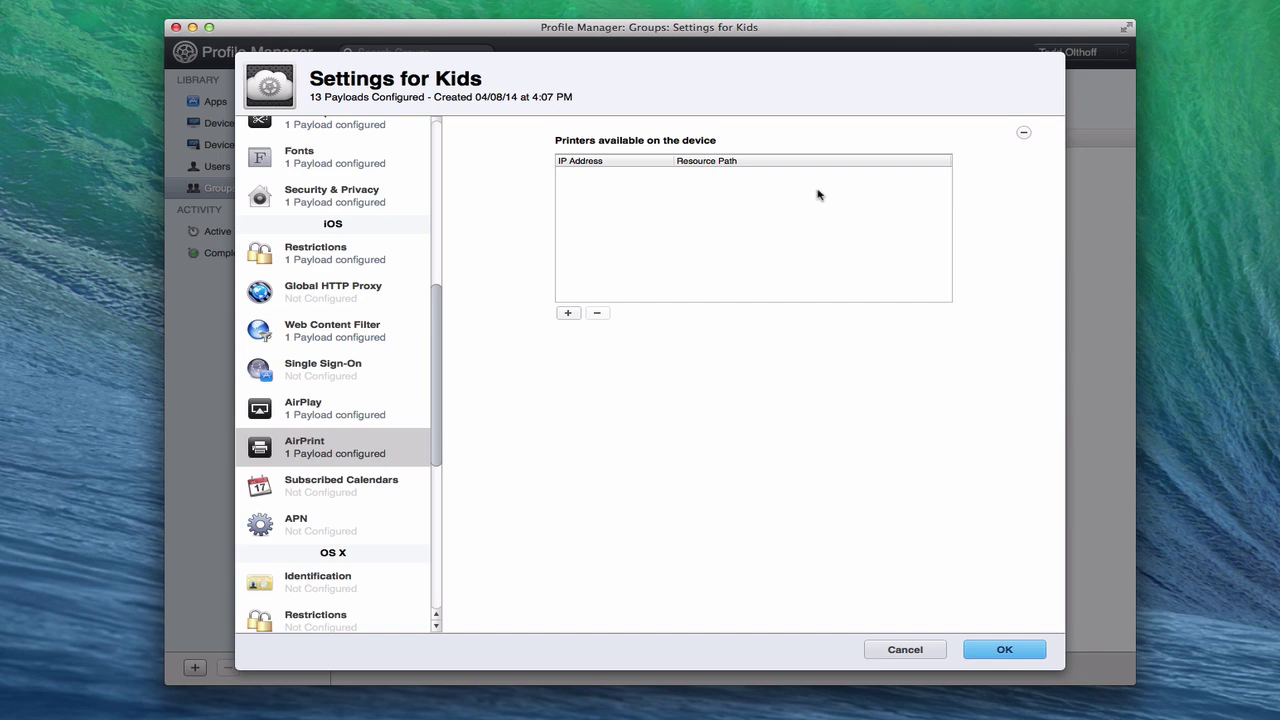
- Look over Subscribed Calendars and APN, then add a blank OS X Identification payload
{"action": "left_click", "coordinate": [326, 489]}
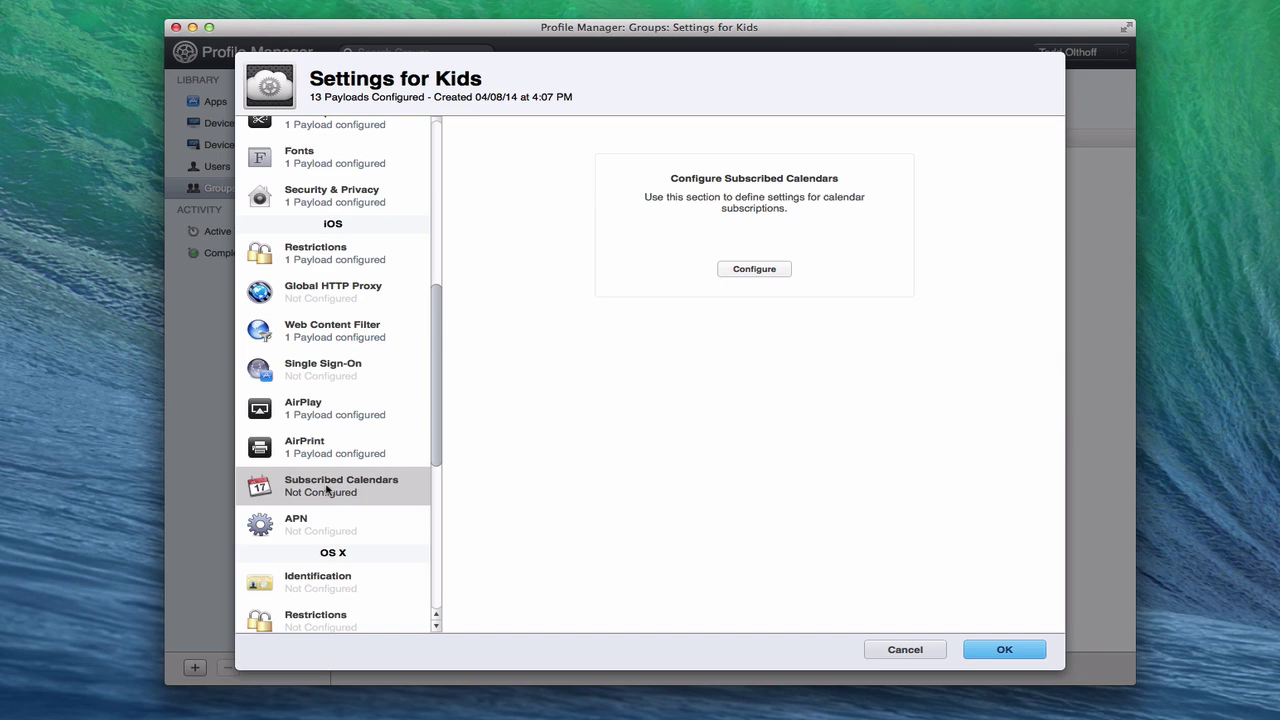
{"action": "left_click", "coordinate": [317, 536]}
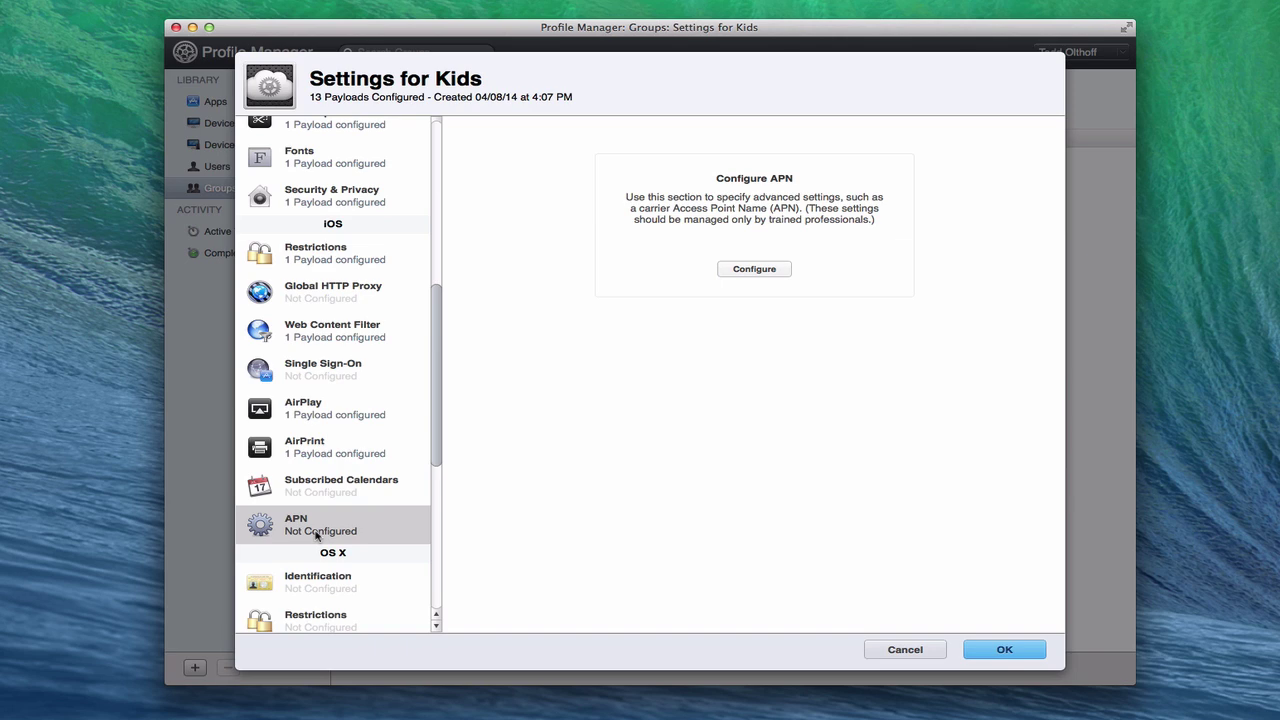
{"action": "scroll", "coordinate": [316, 535], "scroll_direction": "down", "scroll_amount": 5}
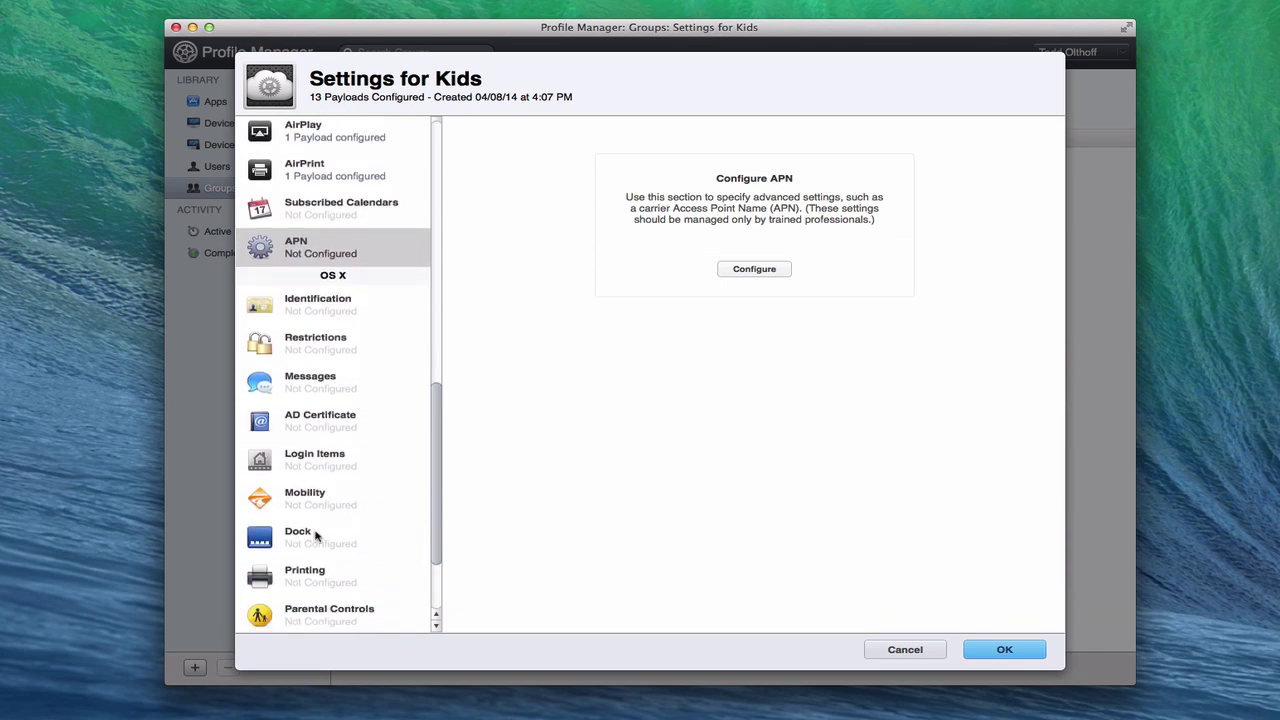
{"action": "left_click", "coordinate": [316, 306]}
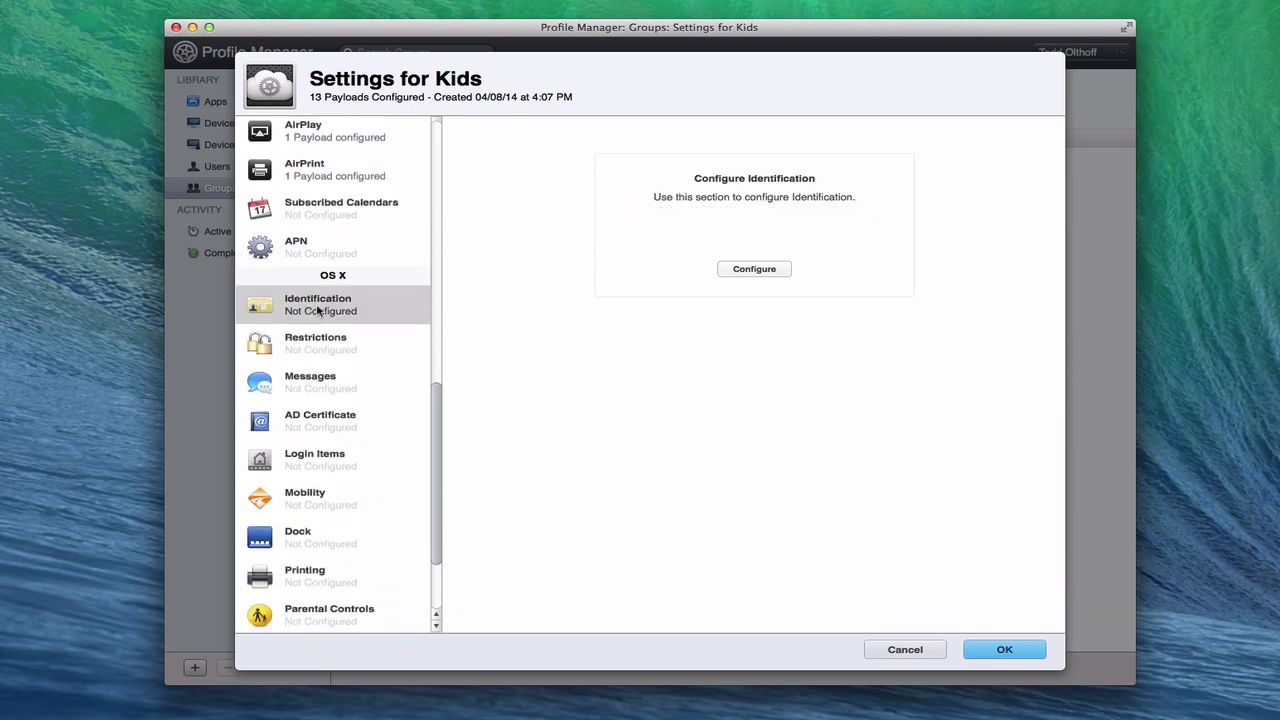
{"action": "left_click", "coordinate": [760, 270]}
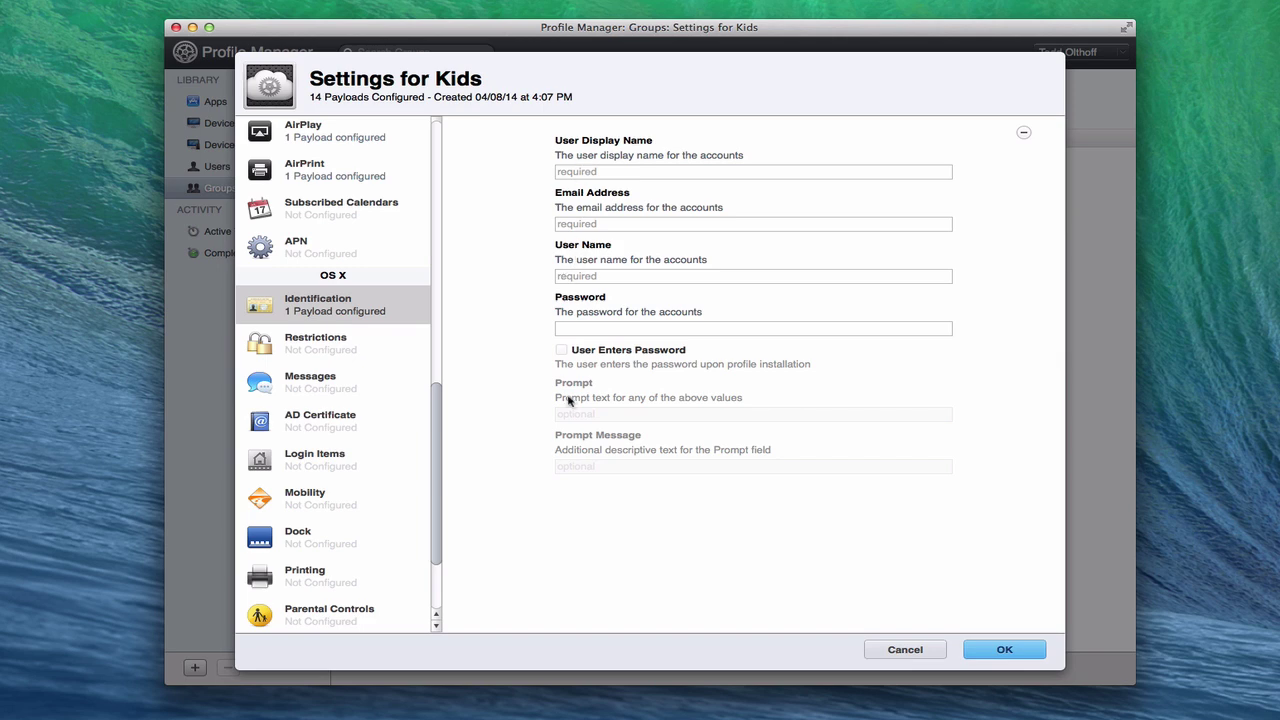
{"action": "left_click", "coordinate": [315, 355]}
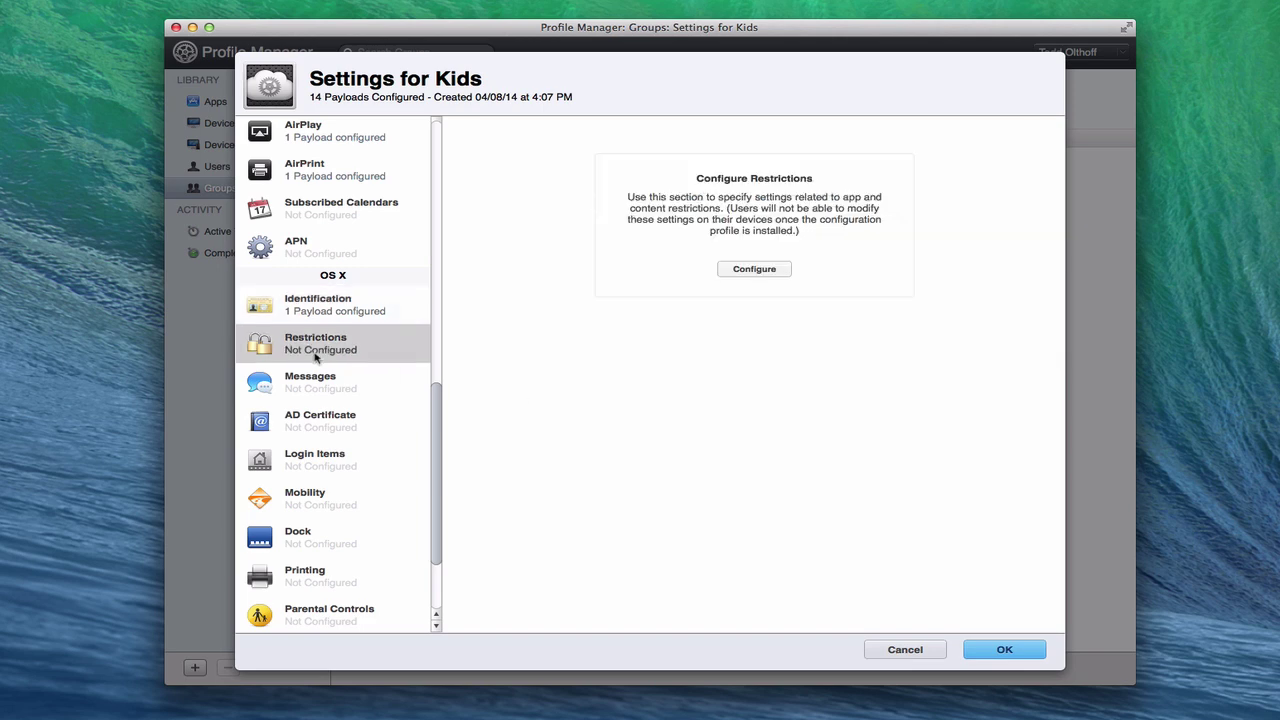
- Add an OS X Restrictions payload and review its Apps, Widgets, Media, Sharing and Desktop options
{"action": "left_click", "coordinate": [752, 269]}
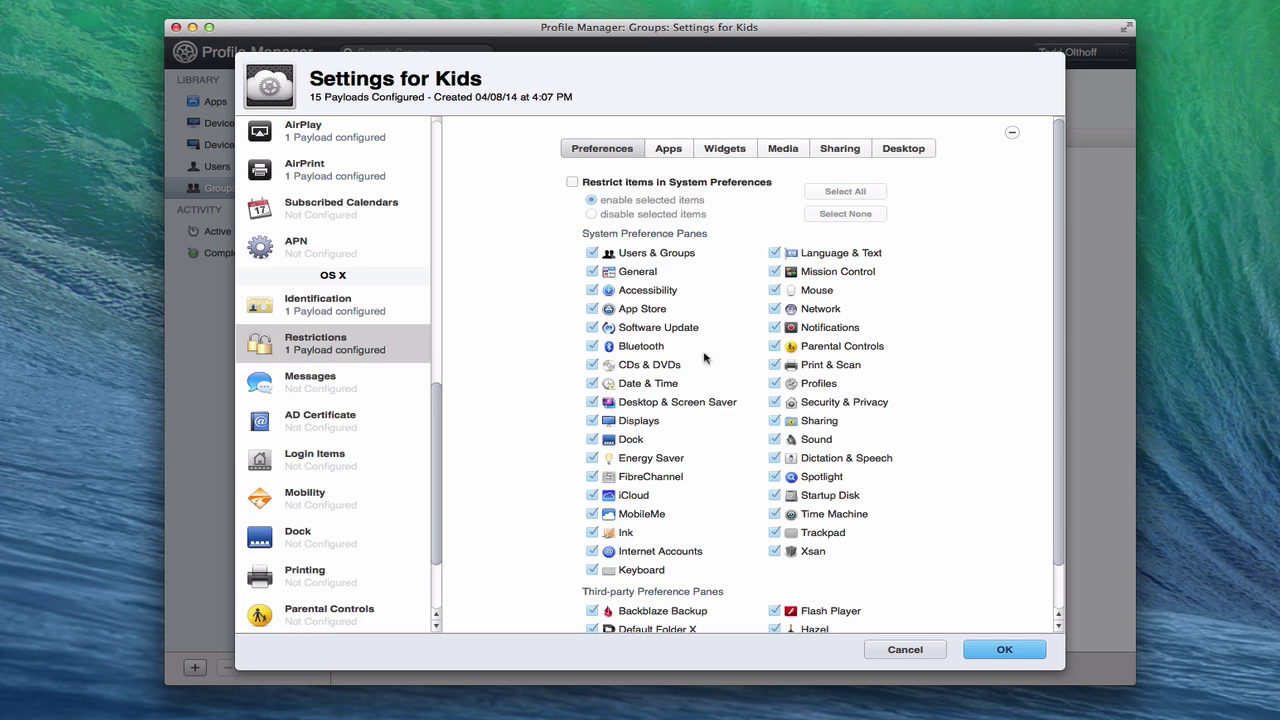
{"action": "scroll", "coordinate": [704, 358], "scroll_direction": "down", "scroll_amount": 3}
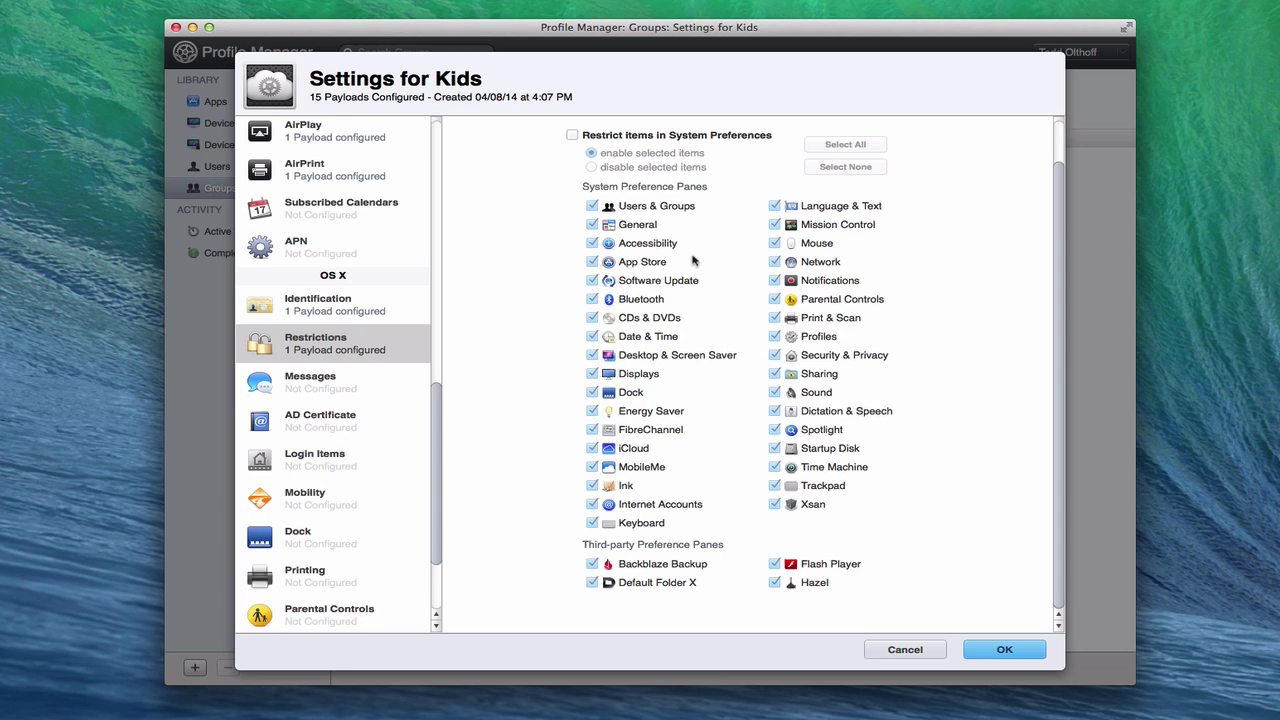
{"action": "scroll", "coordinate": [693, 313], "scroll_direction": "up", "scroll_amount": 3}
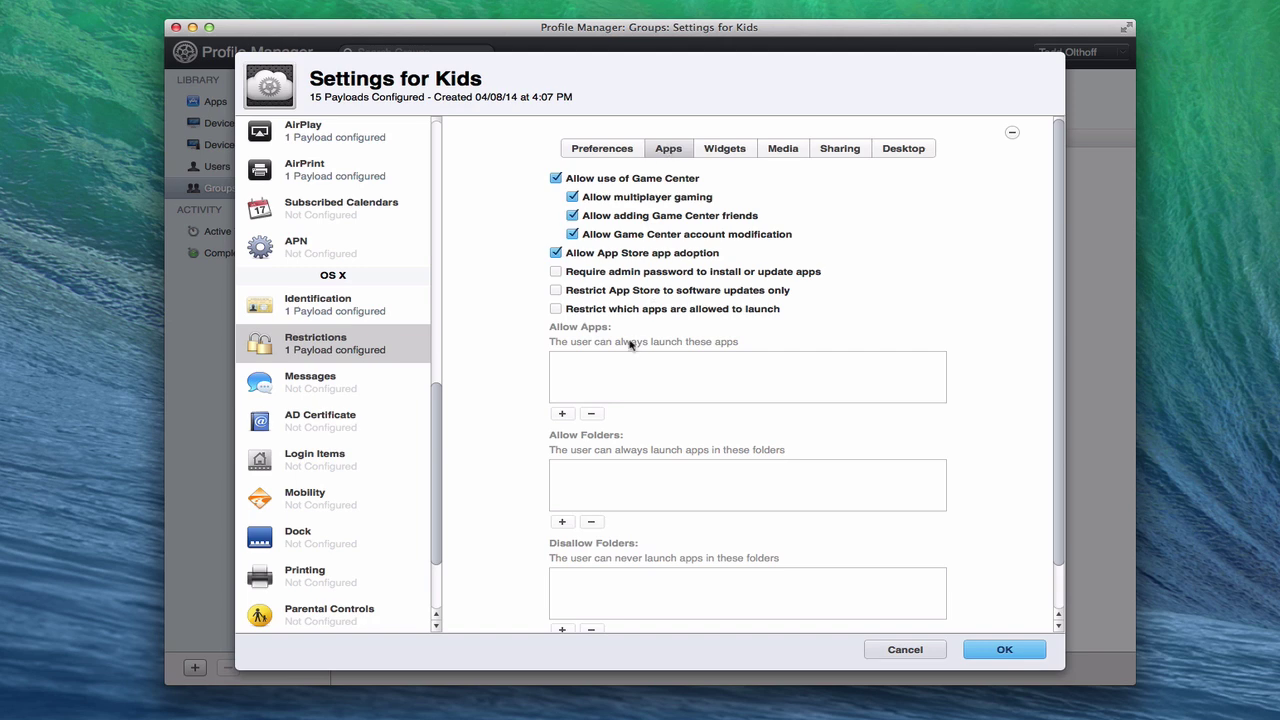
{"action": "left_click", "coordinate": [726, 152]}
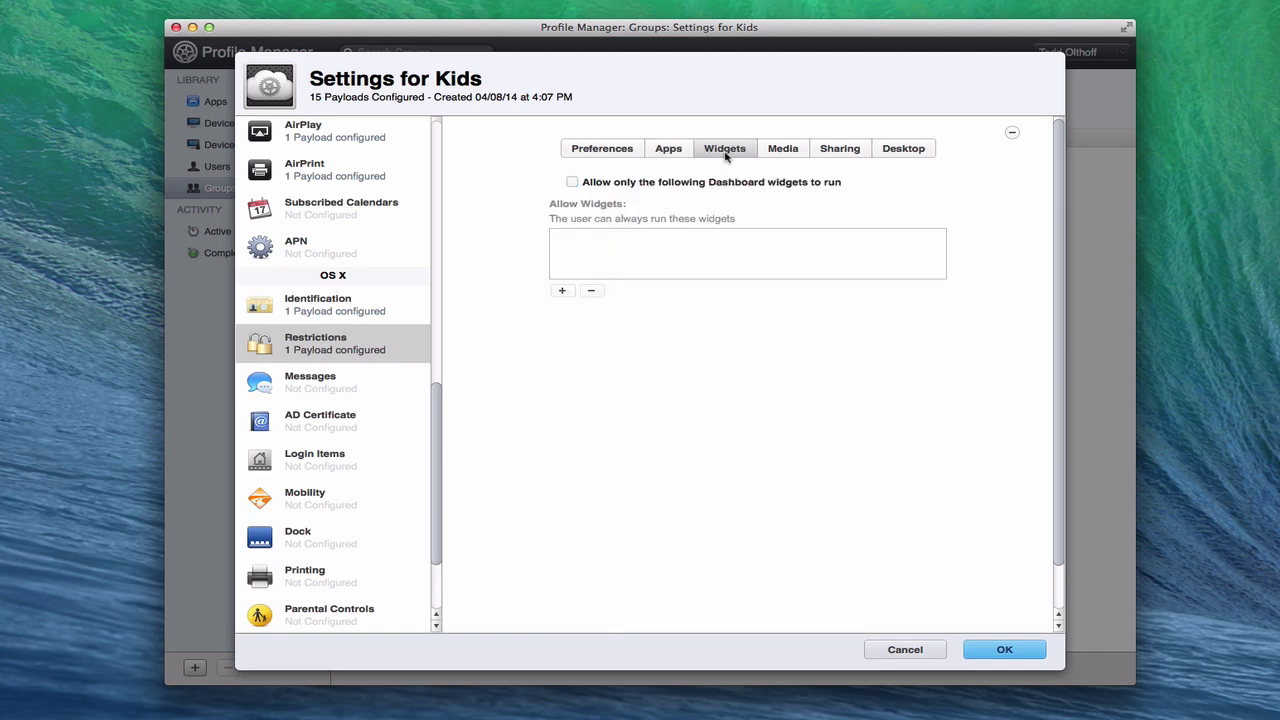
{"action": "left_click", "coordinate": [783, 149]}
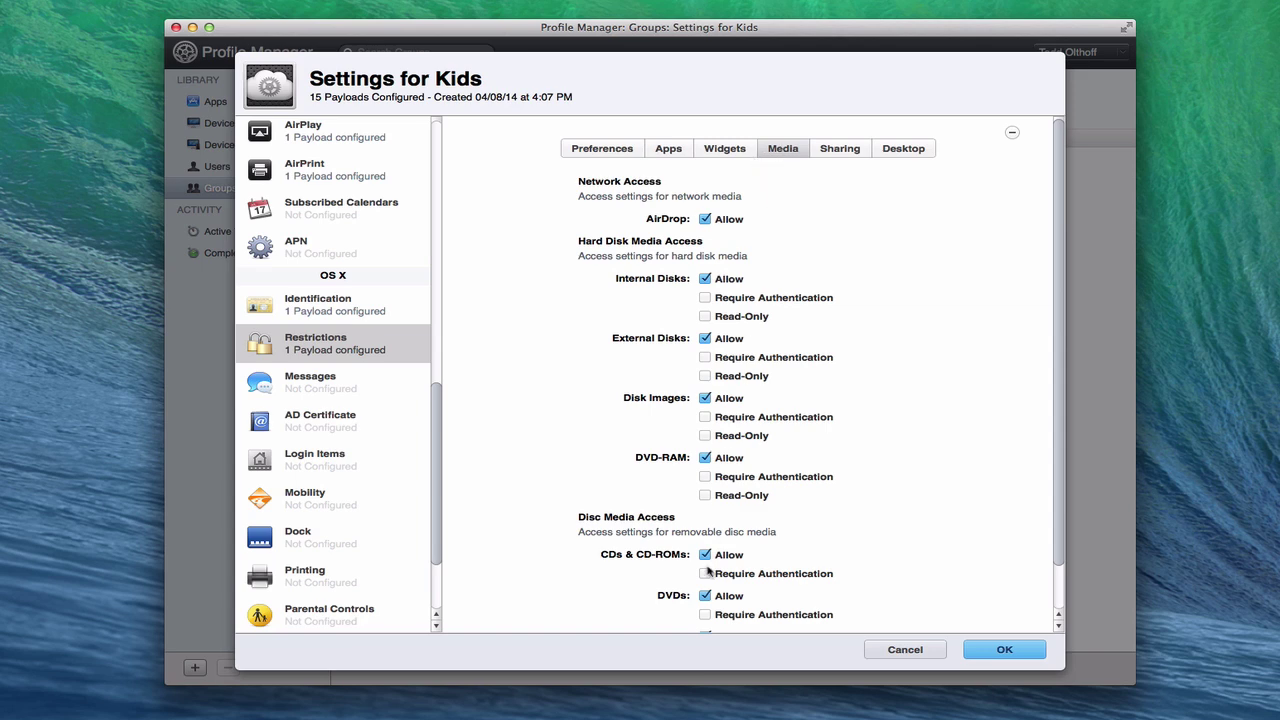
{"action": "scroll", "coordinate": [835, 277], "scroll_direction": "down", "scroll_amount": 5}
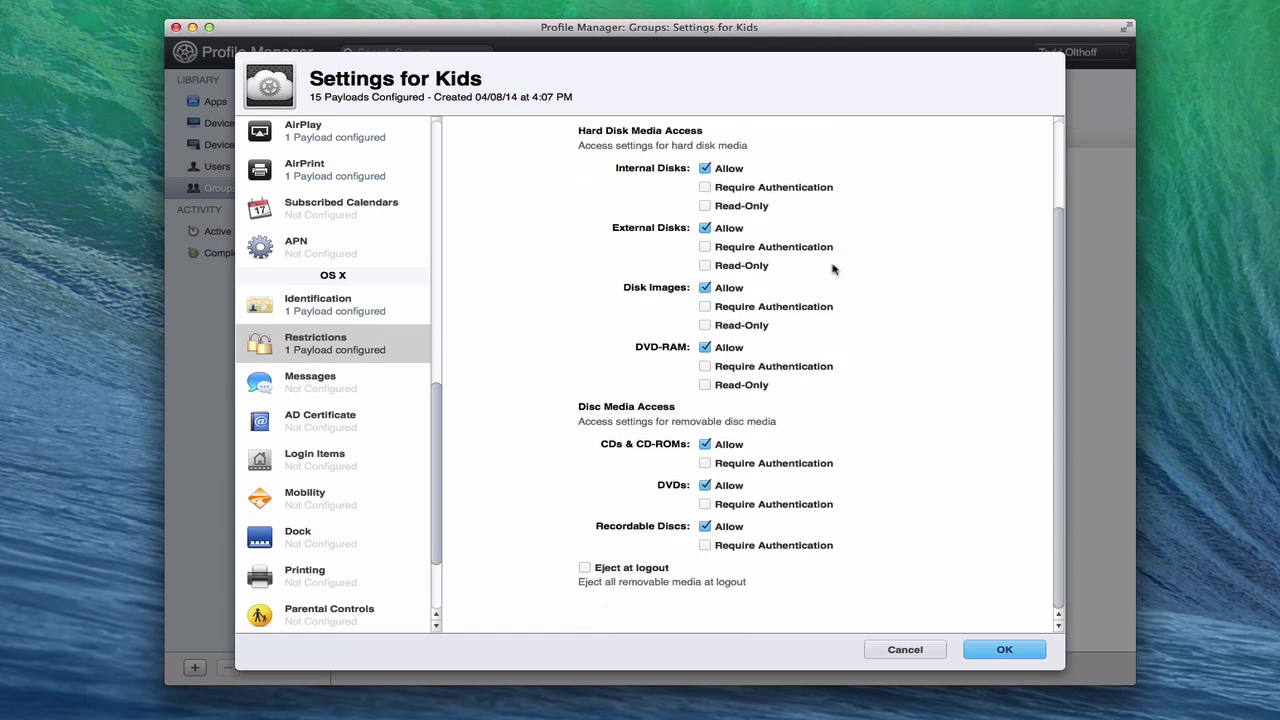
{"action": "scroll", "coordinate": [833, 269], "scroll_direction": "up", "scroll_amount": 5}
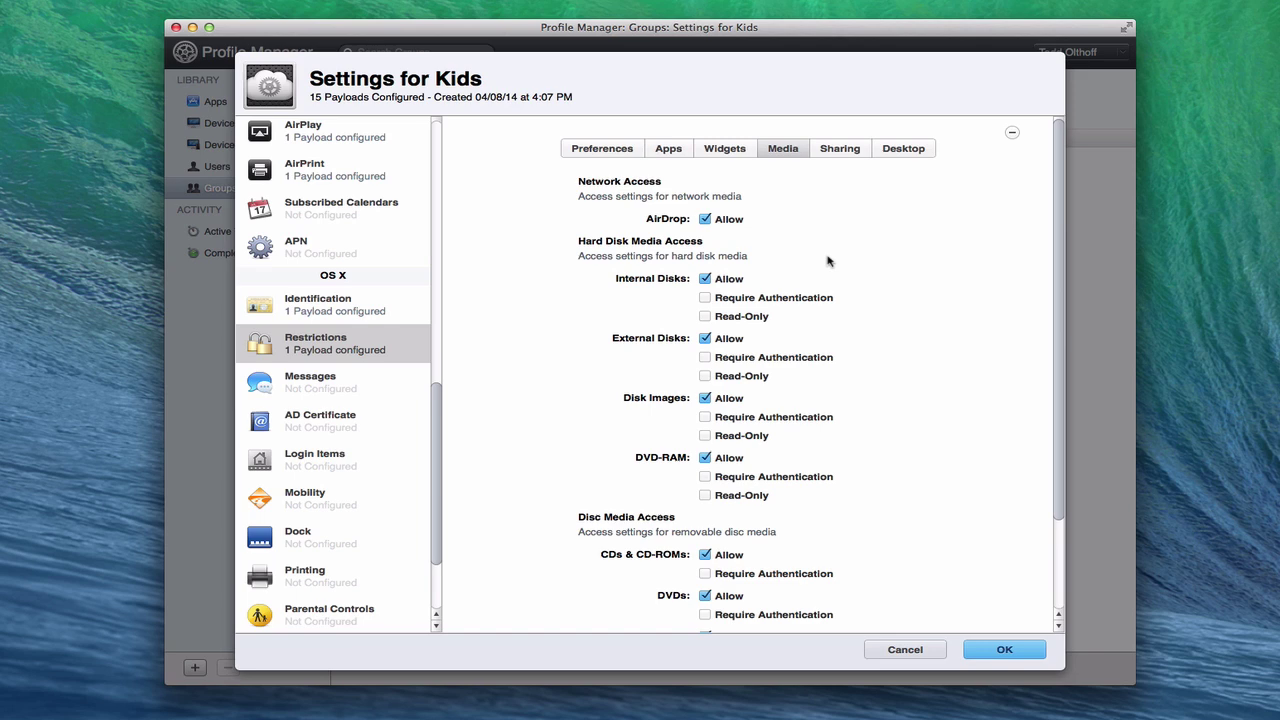
{"action": "left_click", "coordinate": [840, 148]}
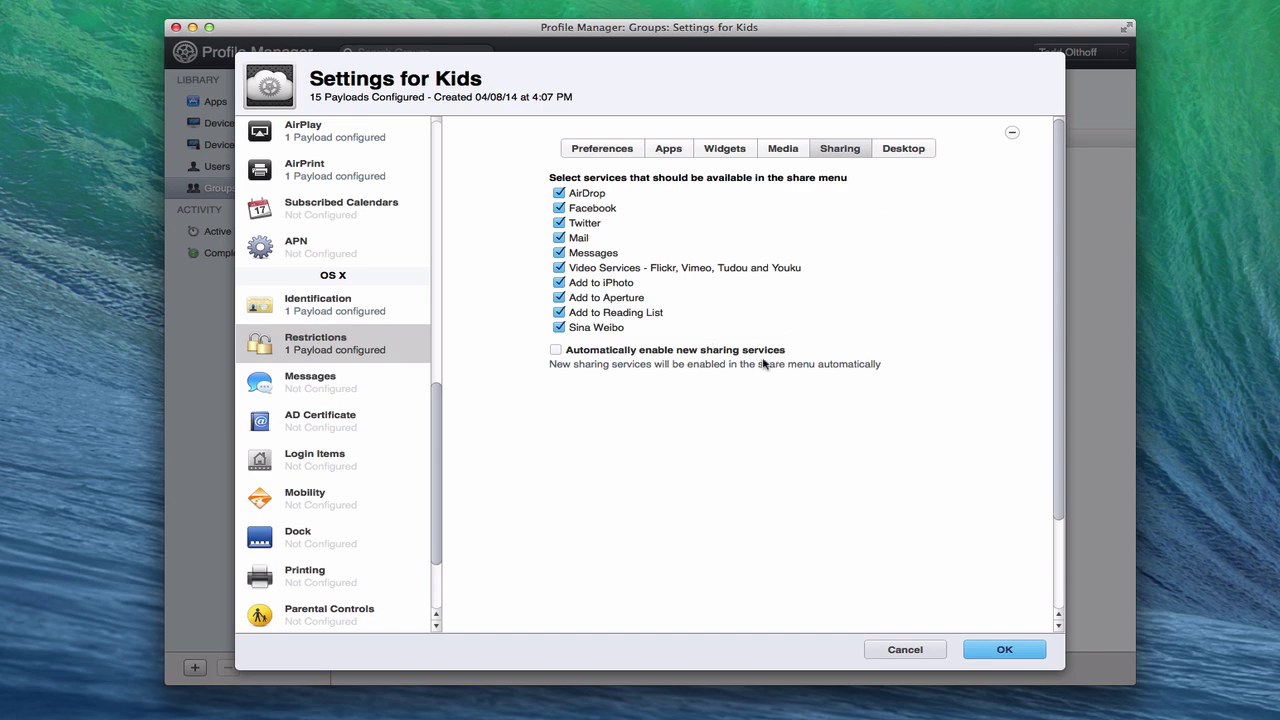
{"action": "left_click", "coordinate": [896, 152]}
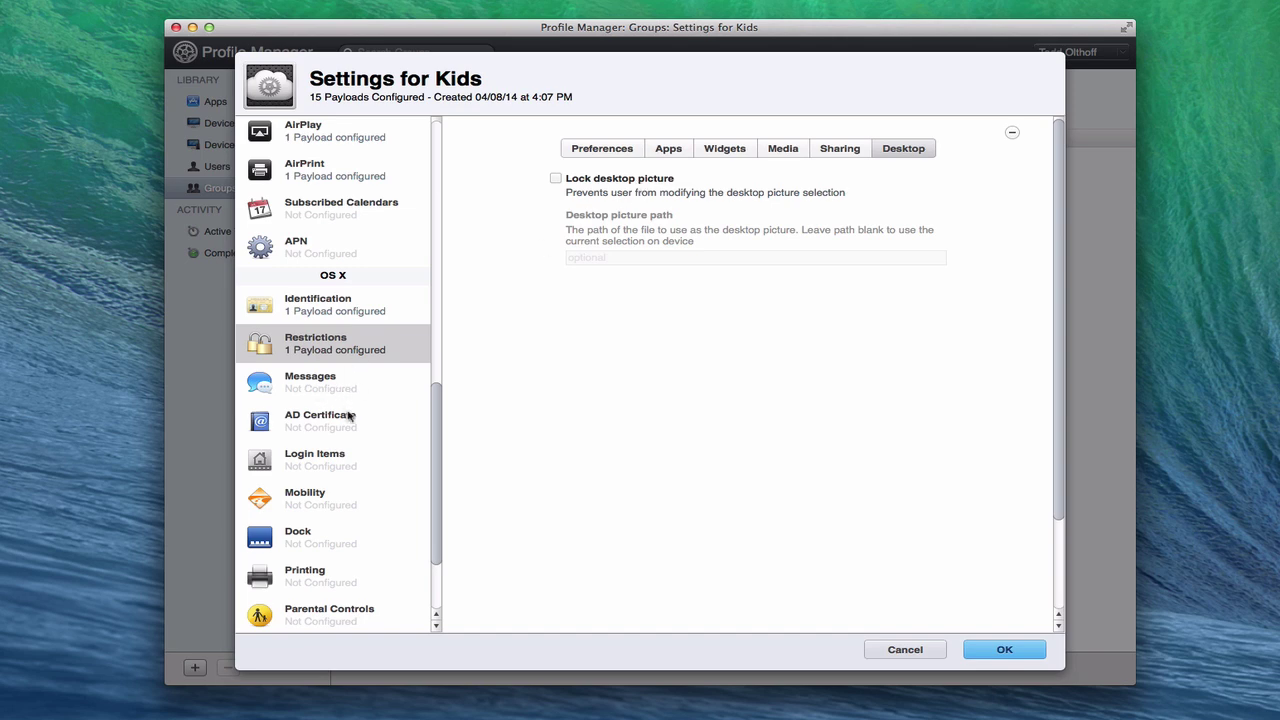
- Look over Messages and AD Certificate, then add an empty Login Items payload
{"action": "left_click", "coordinate": [312, 390]}
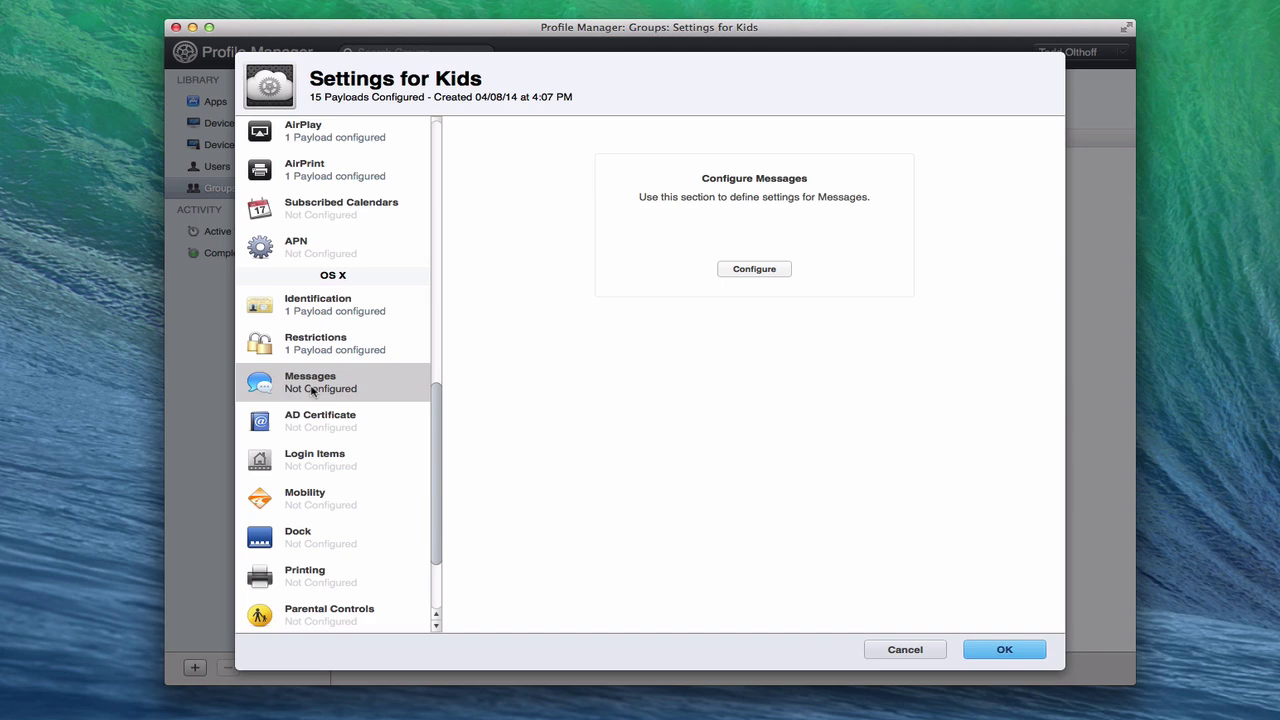
{"action": "left_click", "coordinate": [318, 430]}
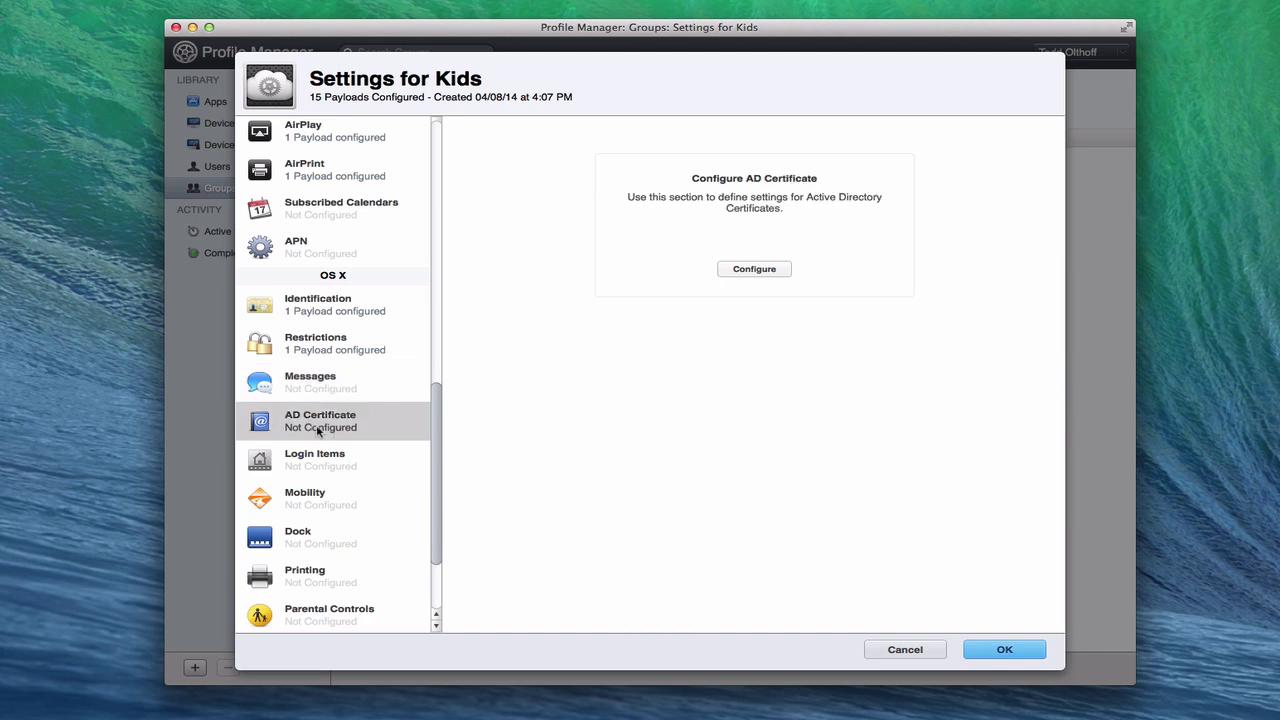
{"action": "left_click", "coordinate": [306, 470]}
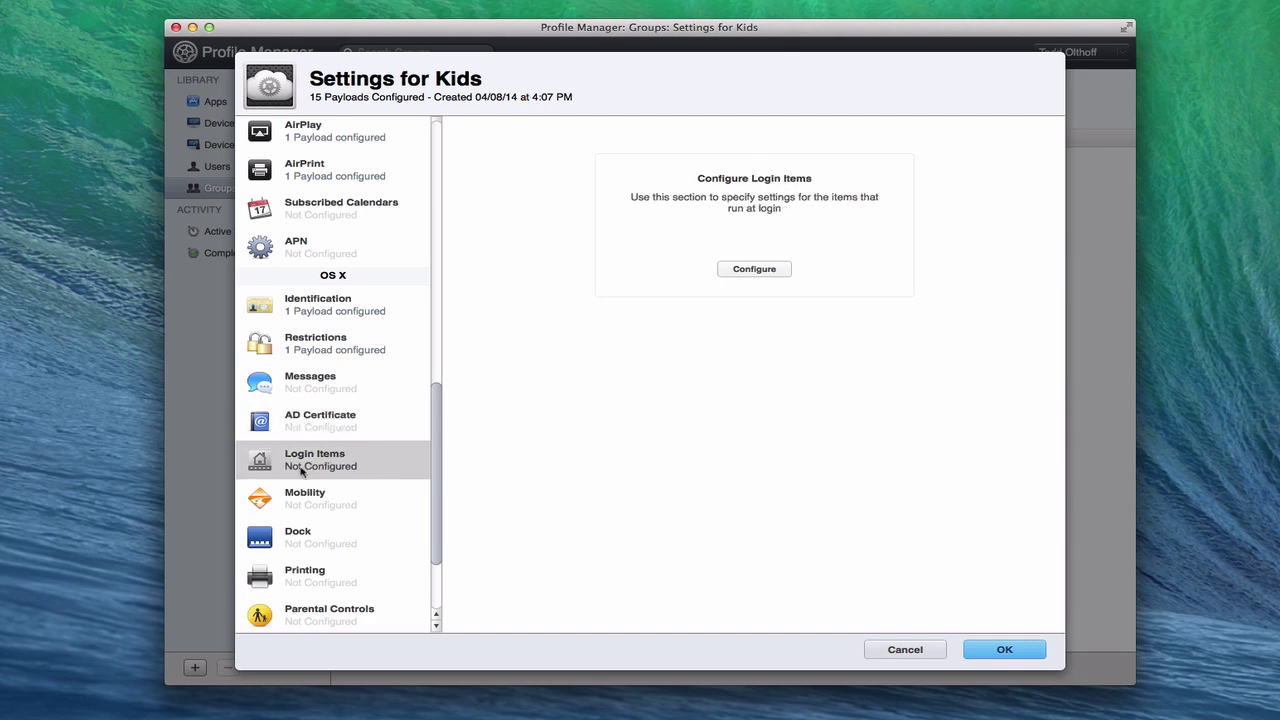
{"action": "left_click", "coordinate": [755, 272]}
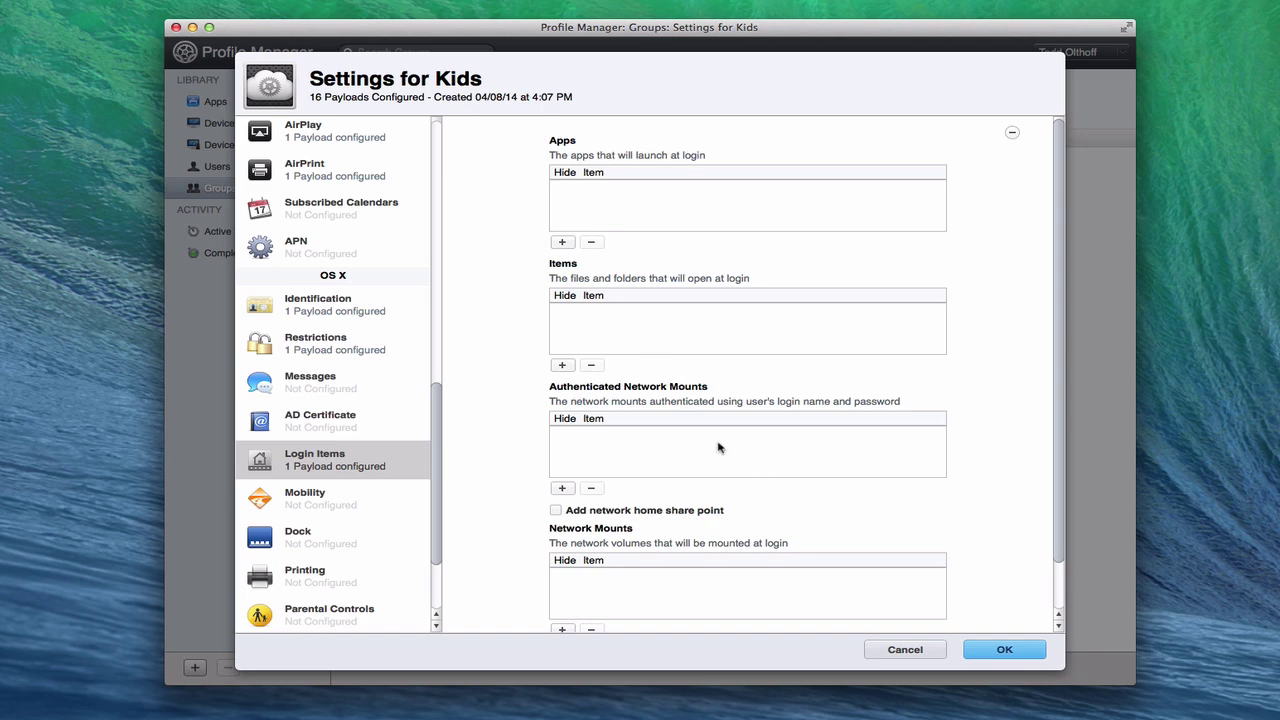
{"action": "scroll", "coordinate": [717, 447], "scroll_direction": "down", "scroll_amount": 3}
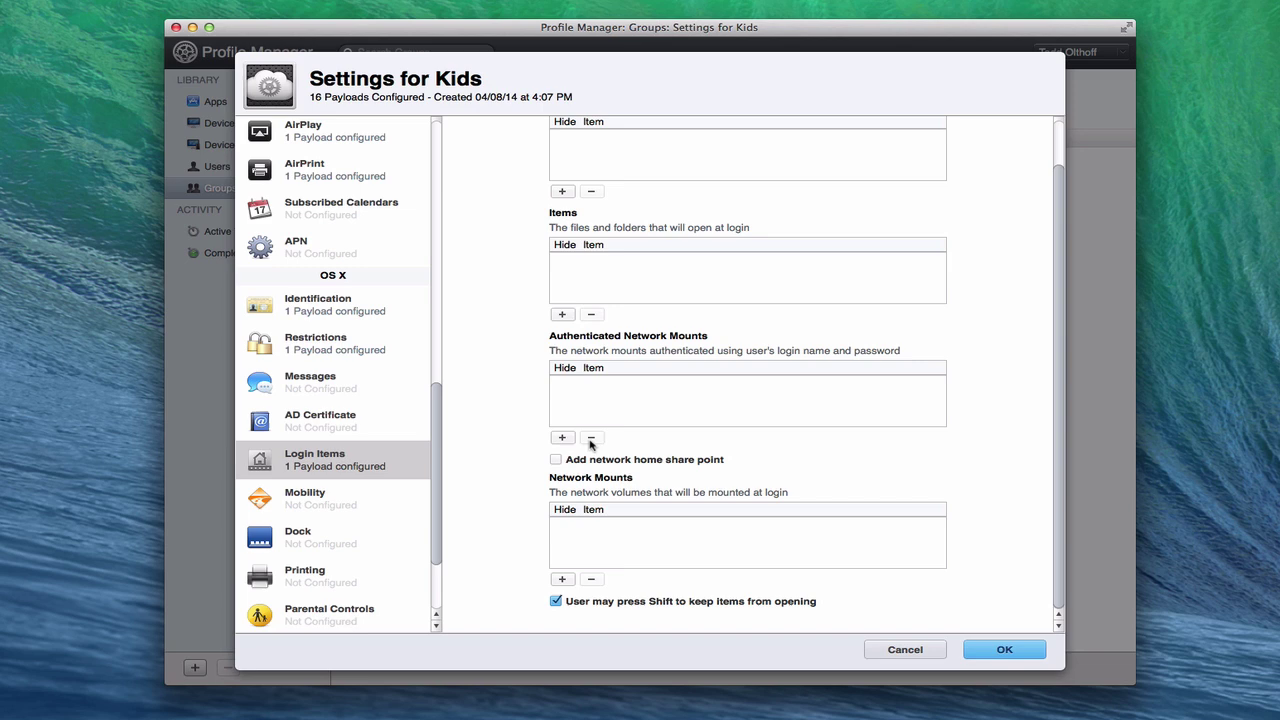
{"action": "scroll", "coordinate": [590, 444], "scroll_direction": "up", "scroll_amount": 2}
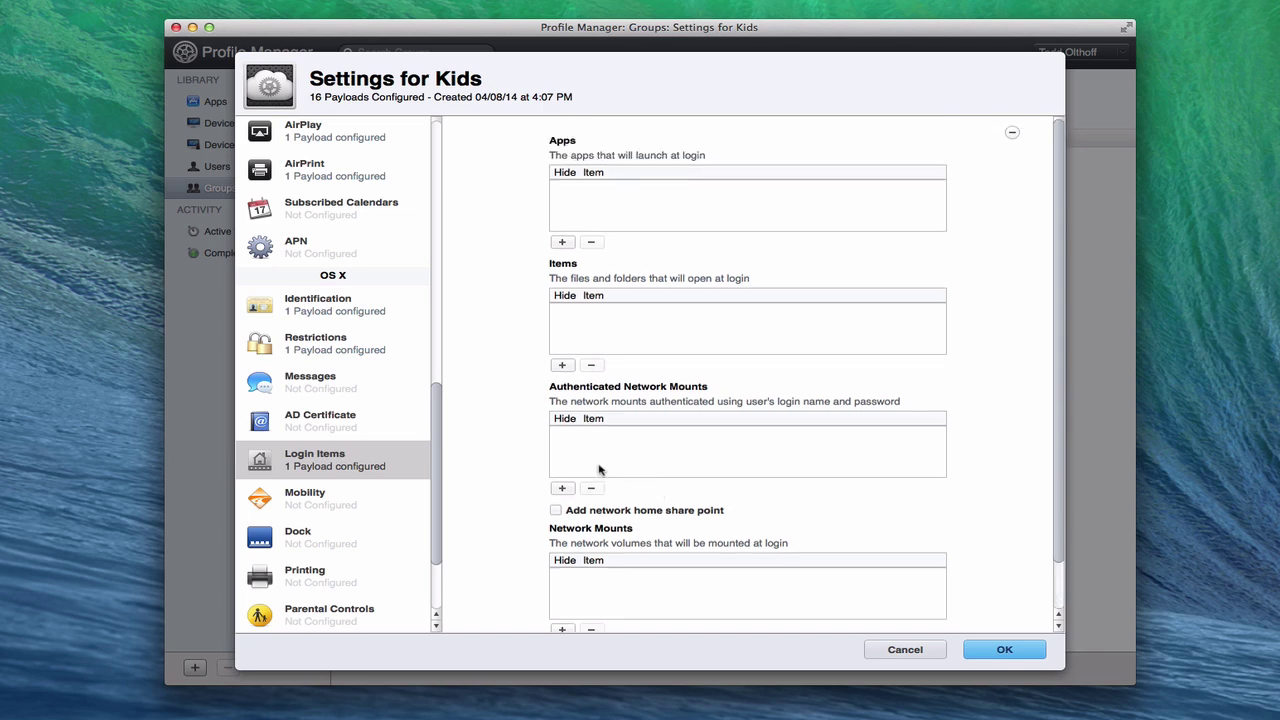
{"action": "left_click", "coordinate": [309, 497]}
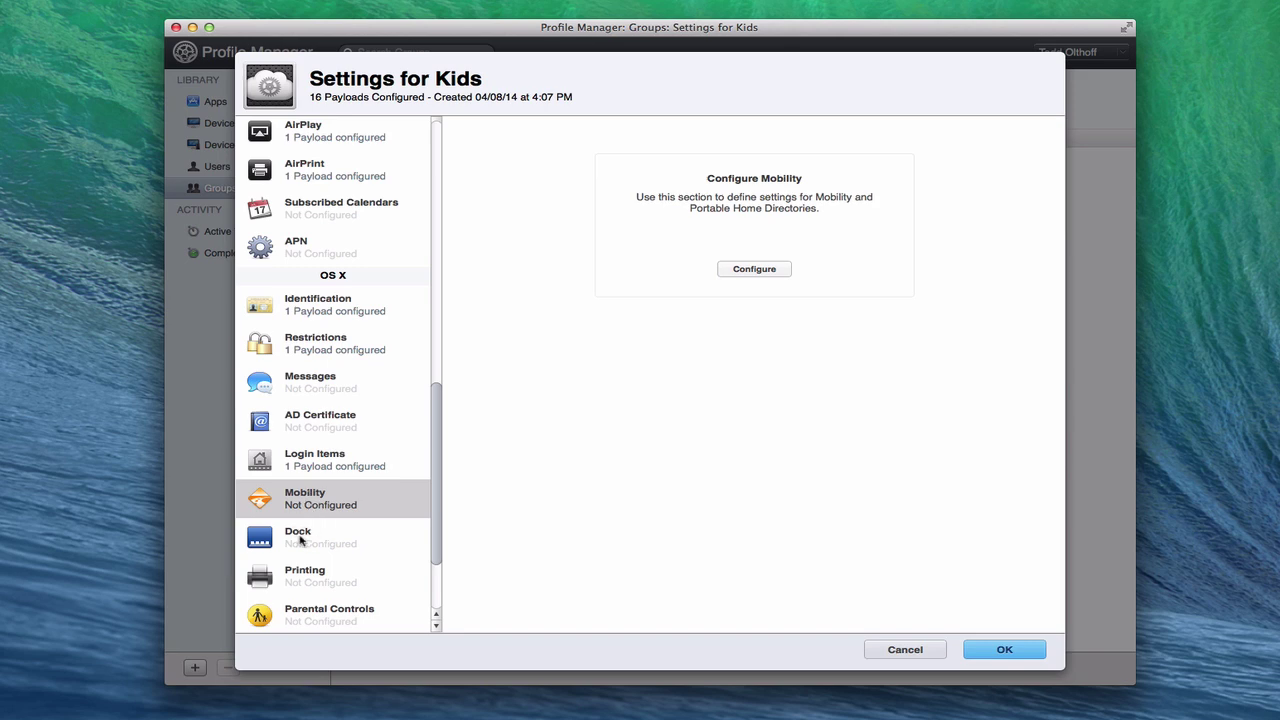
- Add a default Dock payload: bottom position, Genie Effect, merged with the user's Dock
{"action": "left_click", "coordinate": [293, 539]}
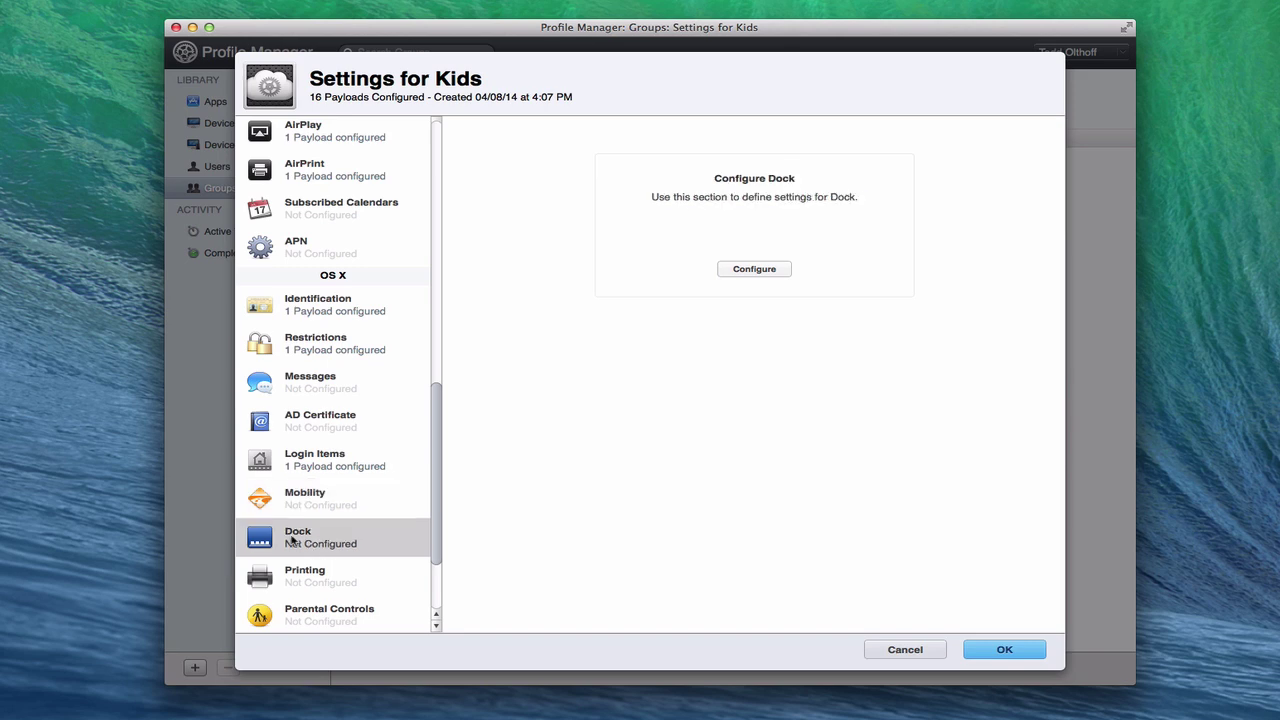
{"action": "left_click", "coordinate": [752, 269]}
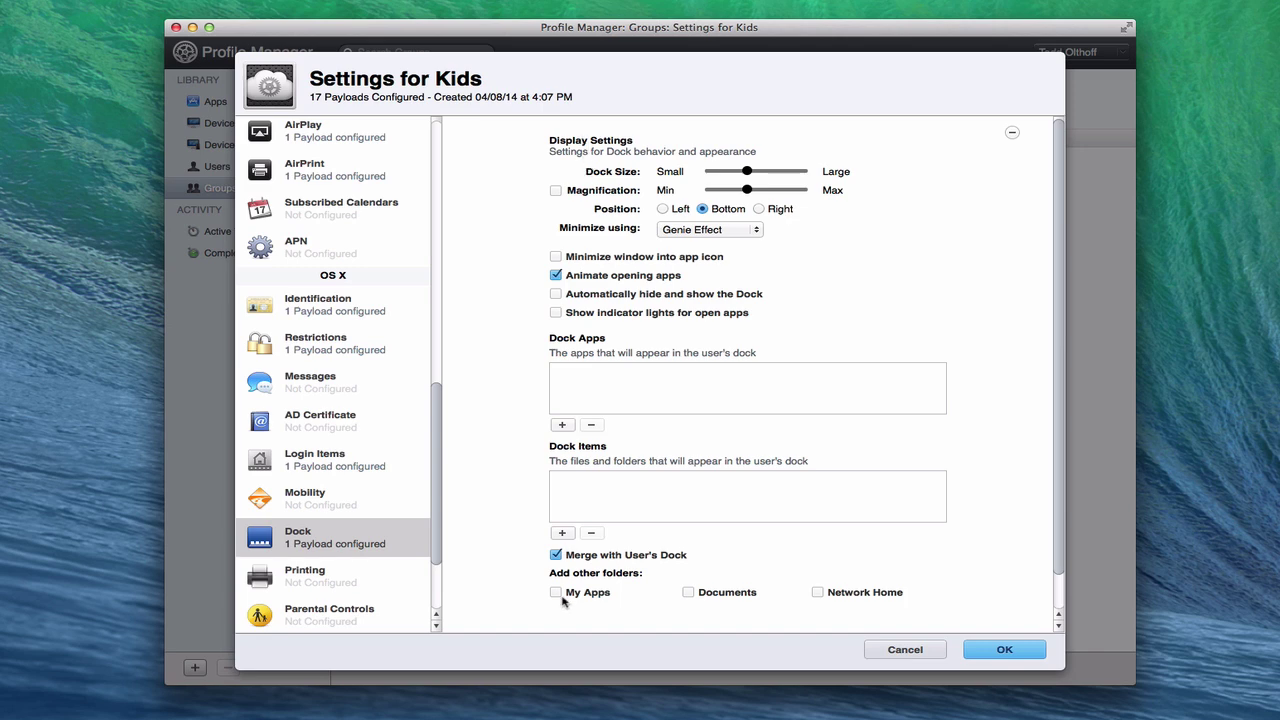
{"action": "left_click", "coordinate": [320, 578]}
{"action": "scroll", "coordinate": [348, 525], "scroll_direction": "down", "scroll_amount": 3}
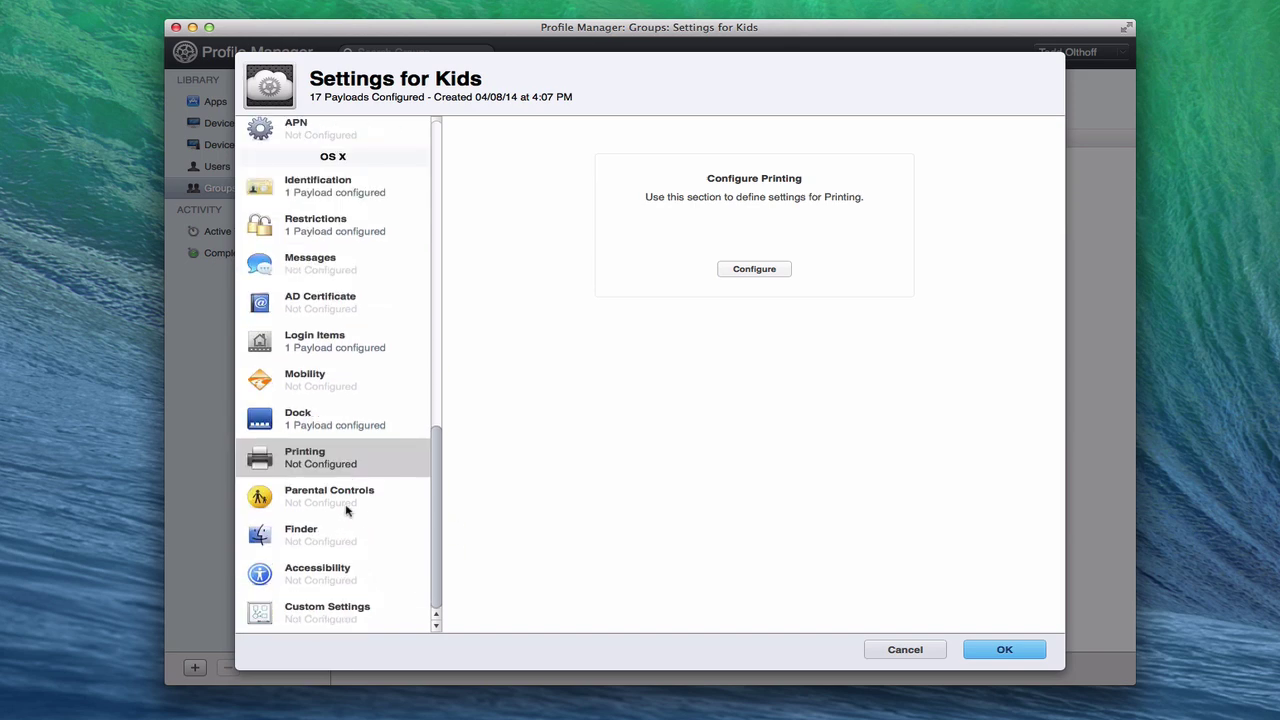
- Add Parental Controls hiding profanity and limiting websites, then review Time Limits and Curfews
{"action": "left_click", "coordinate": [318, 498]}
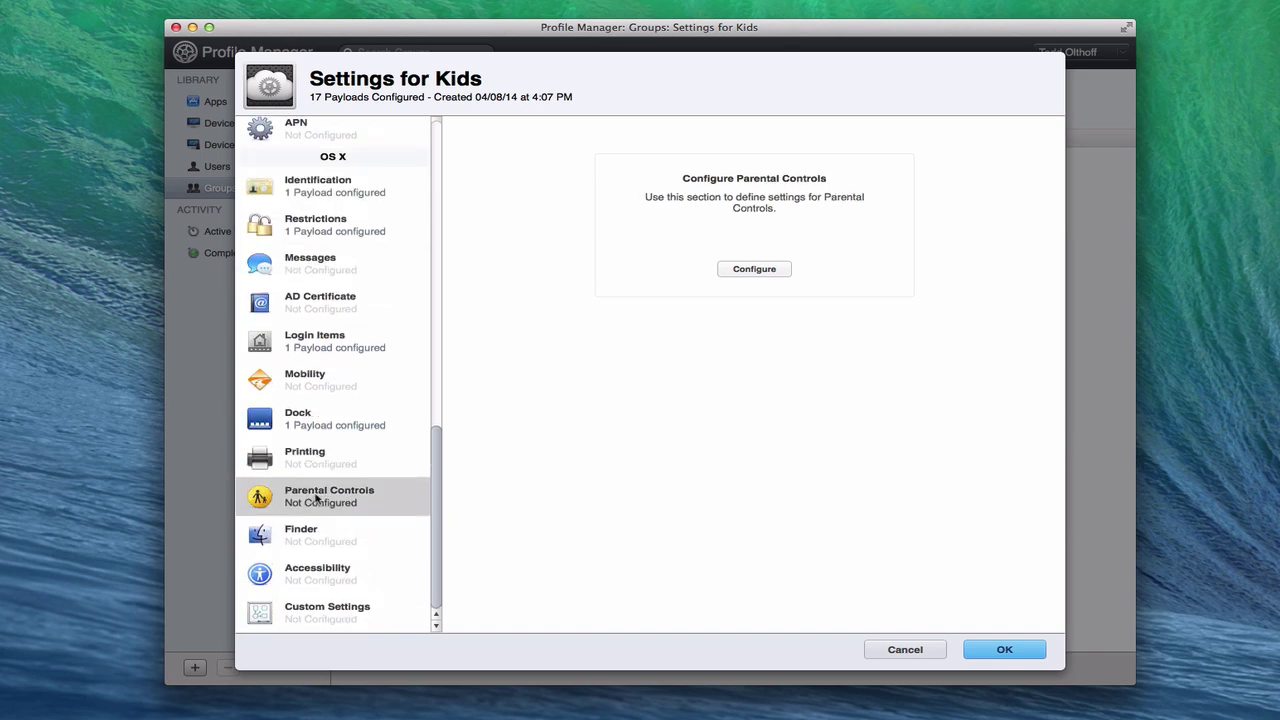
{"action": "left_click", "coordinate": [757, 274]}
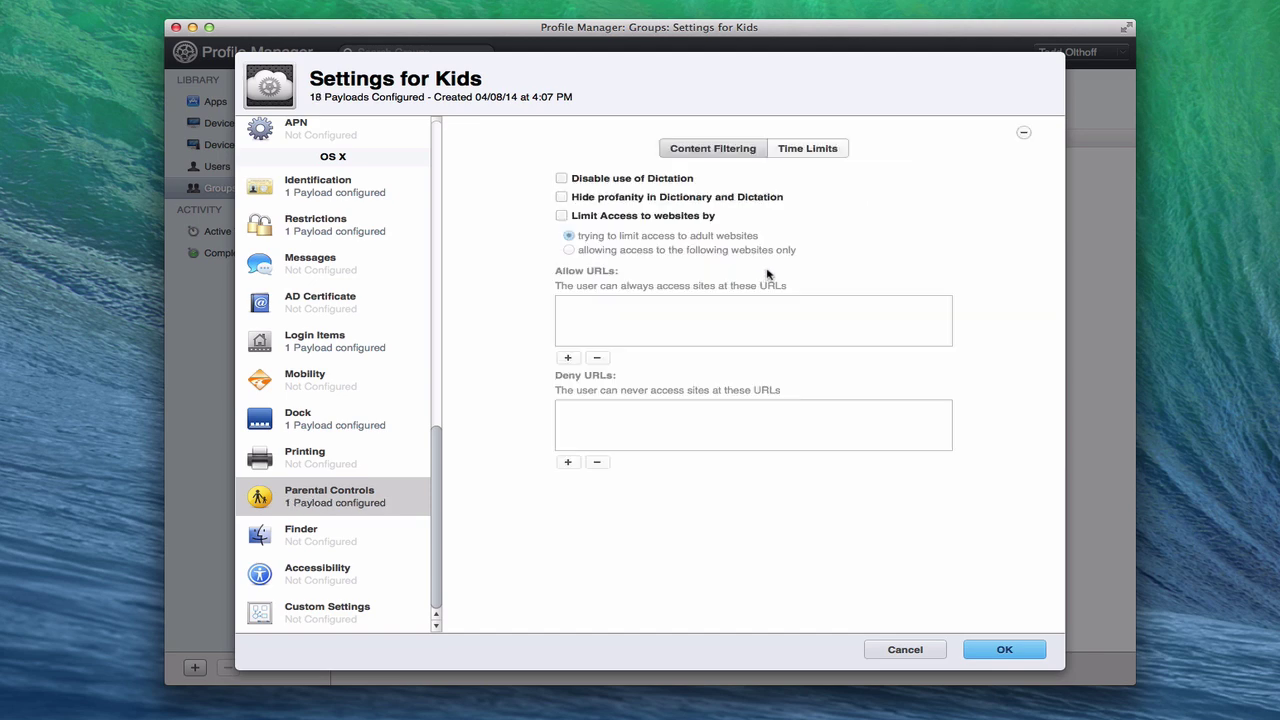
{"action": "left_click", "coordinate": [561, 197]}
{"action": "left_click", "coordinate": [562, 216]}
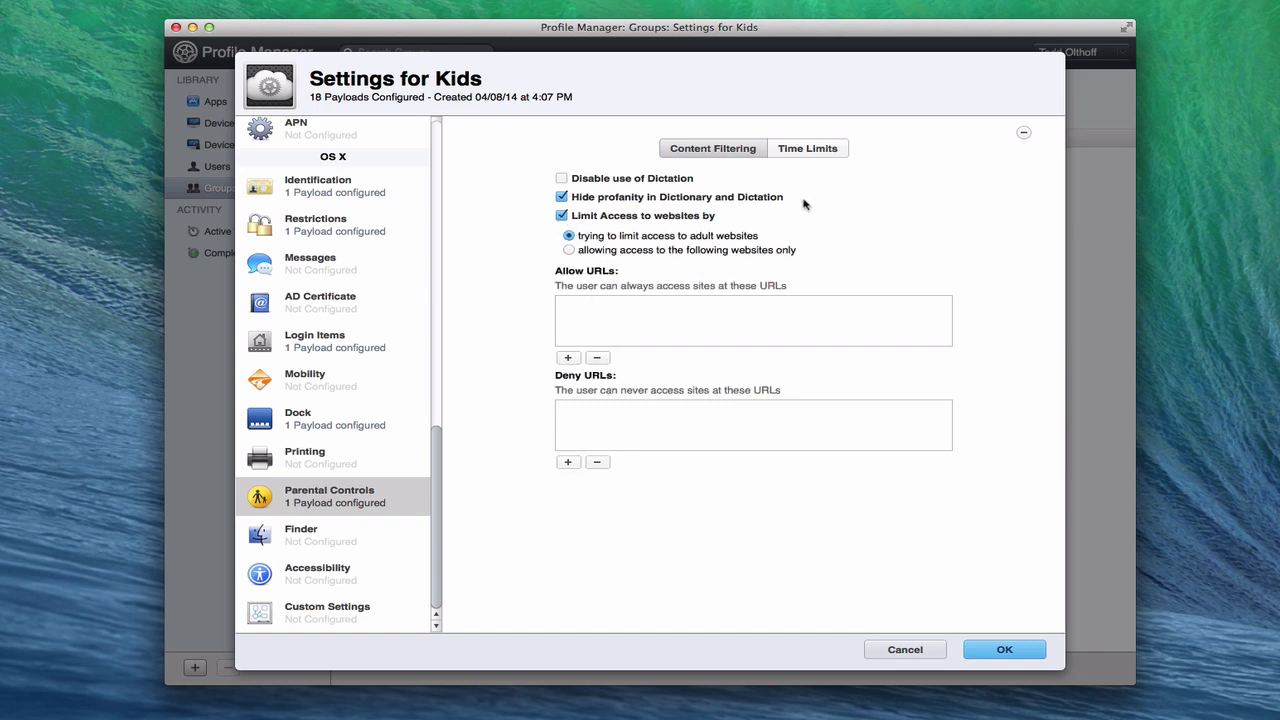
{"action": "left_click", "coordinate": [809, 155]}
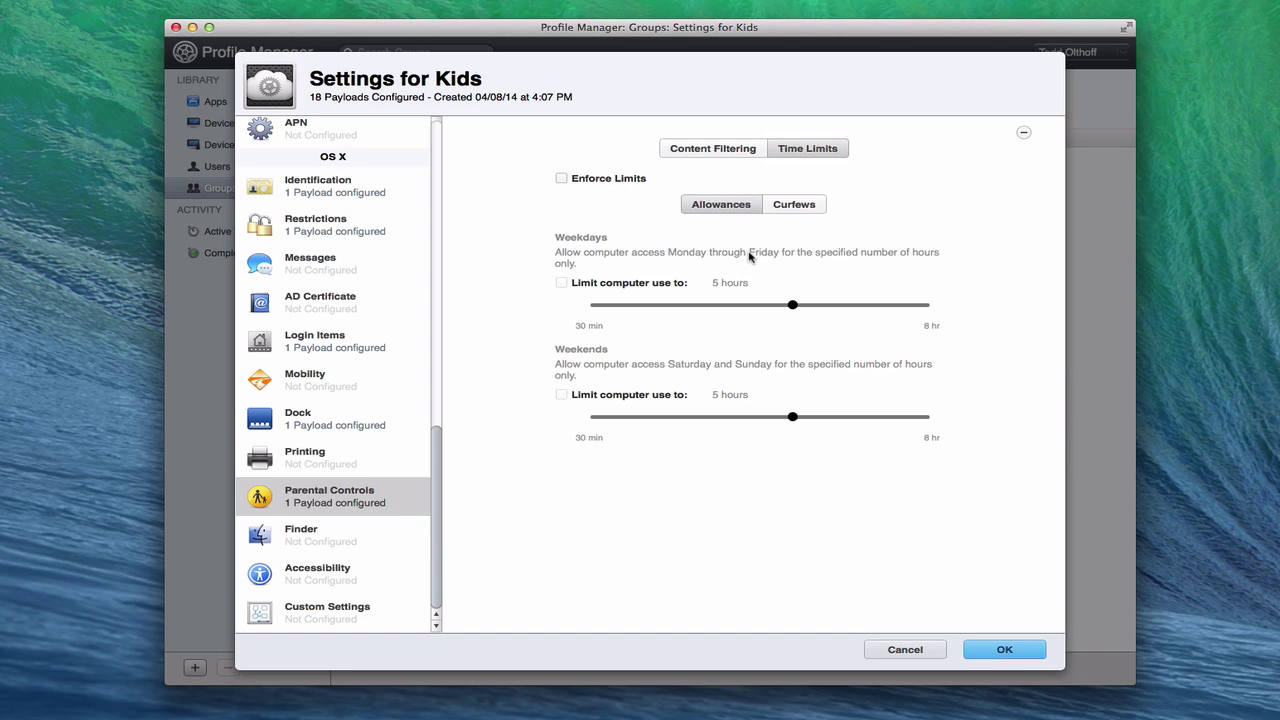
{"action": "left_click", "coordinate": [795, 206]}
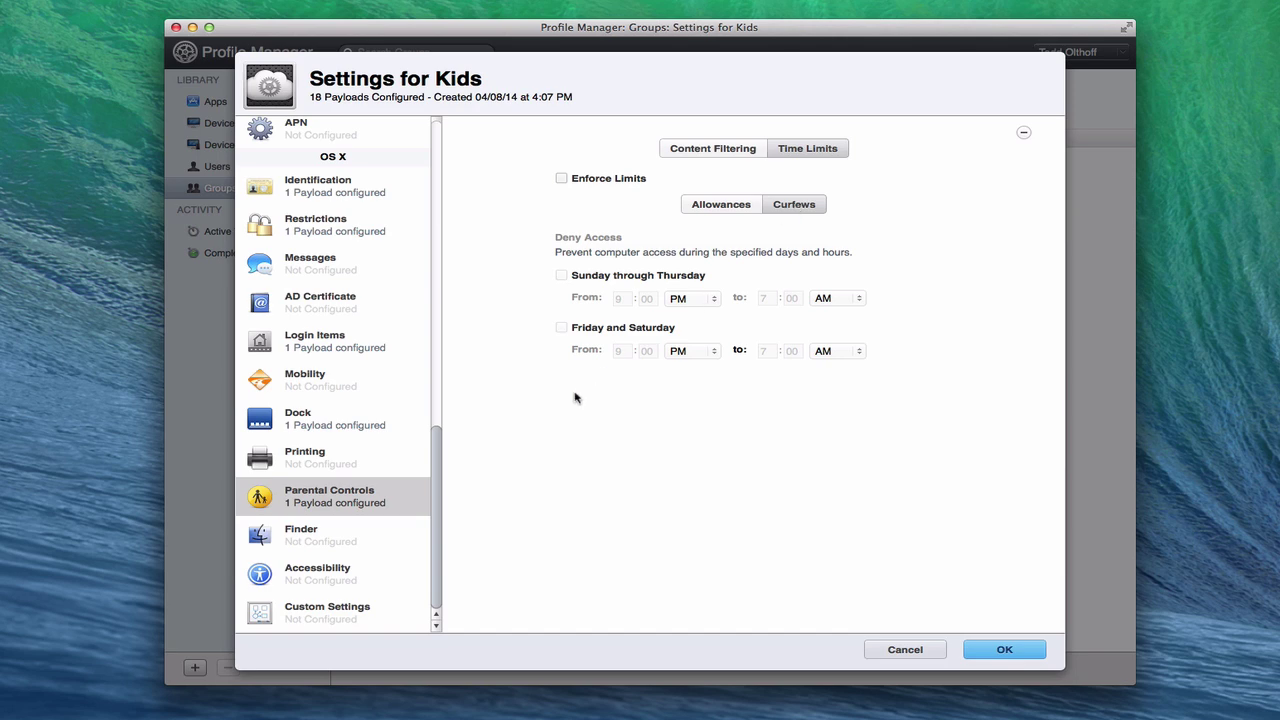
- Add a Finder payload with the Shut Down command removed for users
{"action": "left_click", "coordinate": [302, 540]}
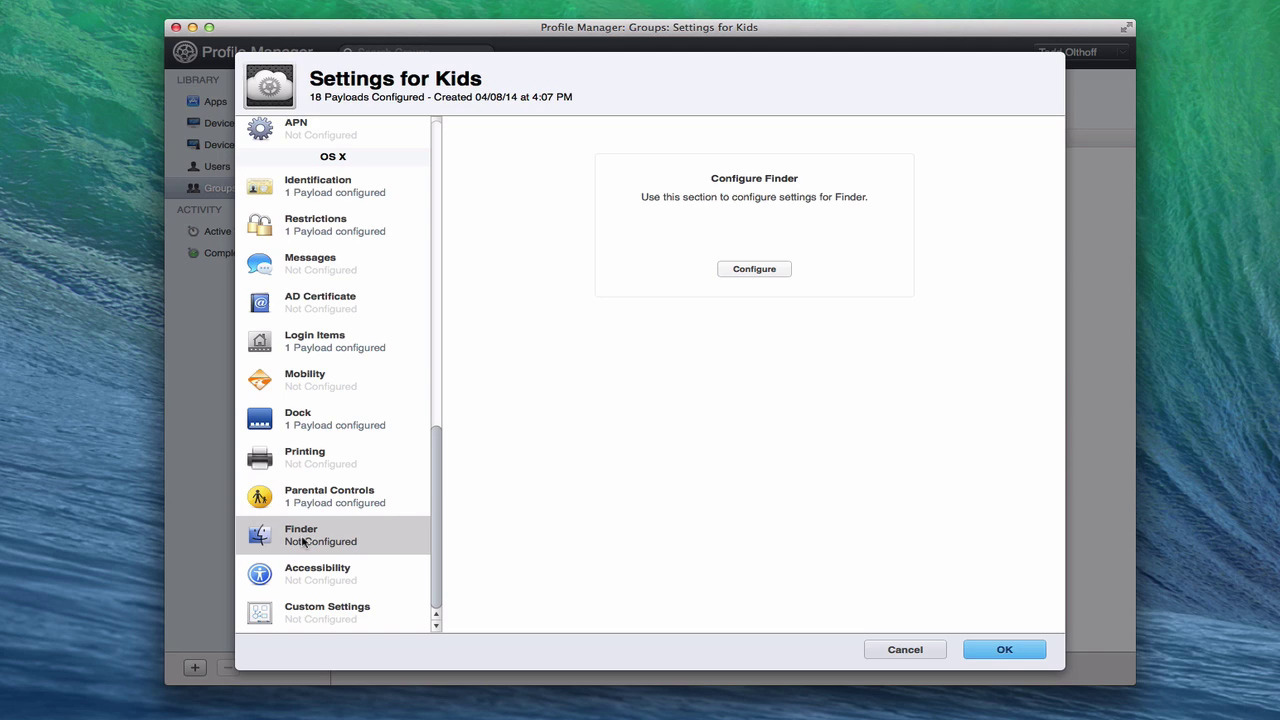
{"action": "left_click", "coordinate": [757, 269]}
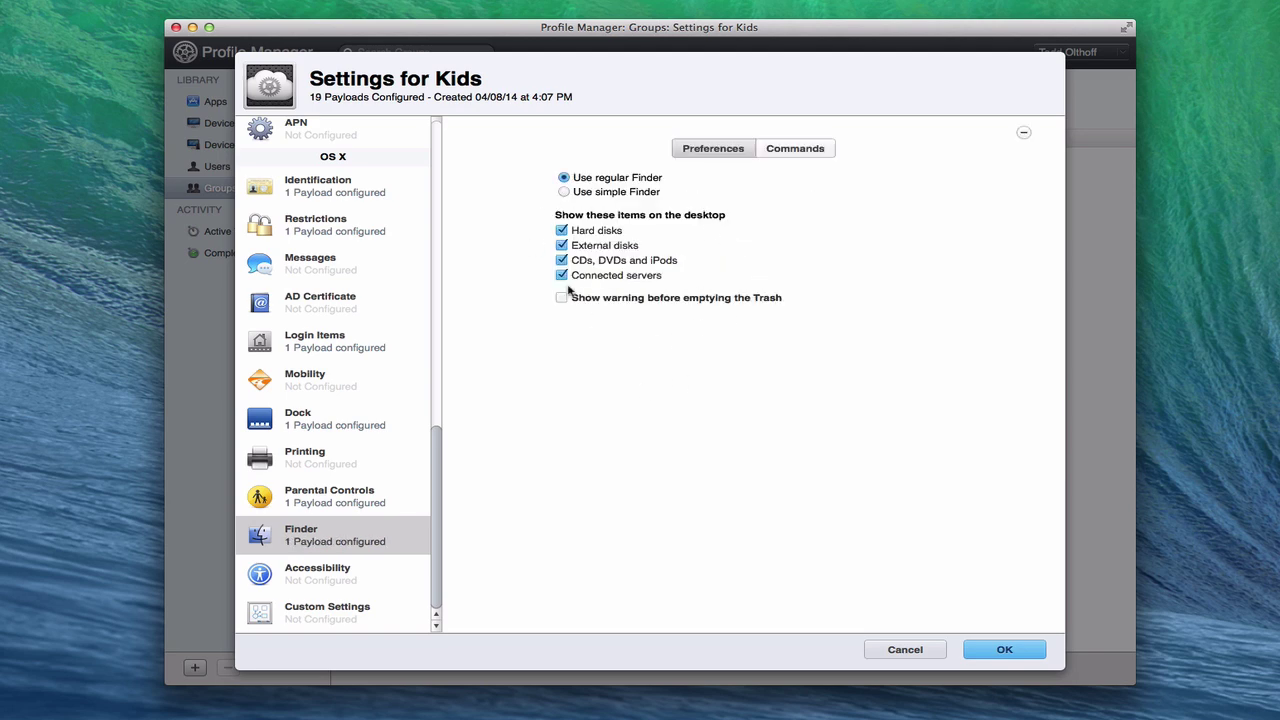
{"action": "left_click", "coordinate": [805, 152]}
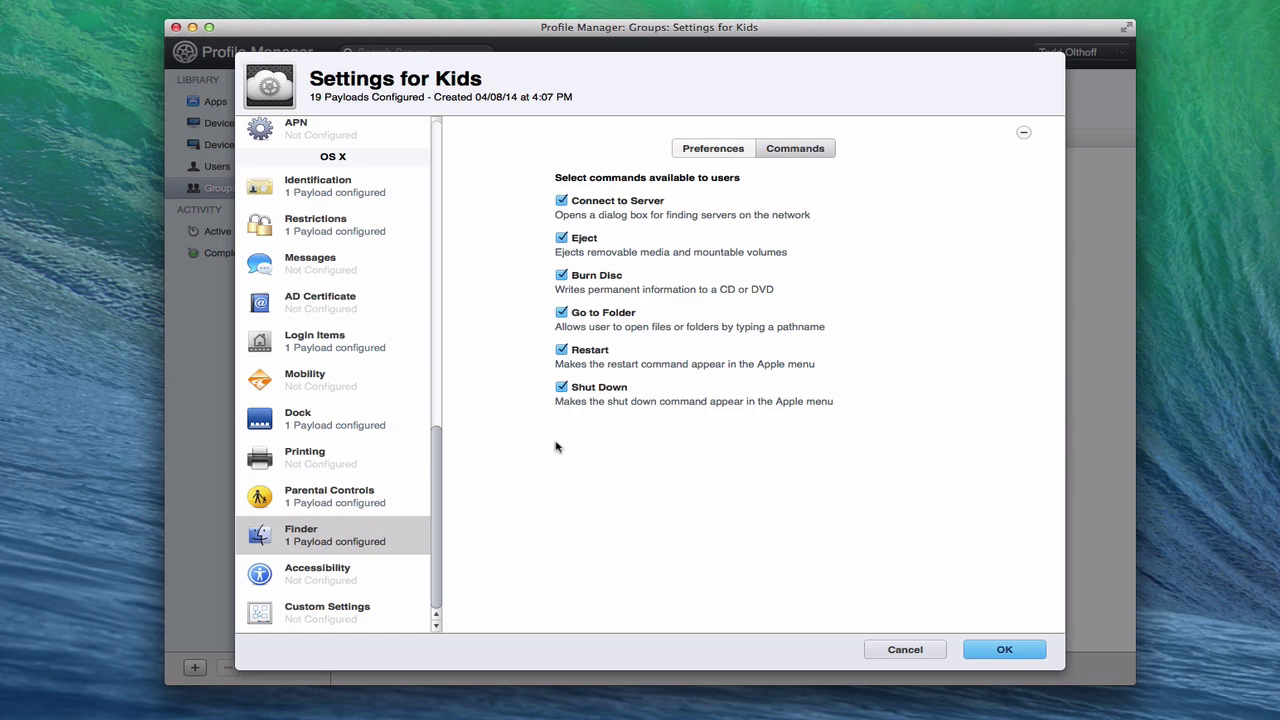
{"action": "left_click", "coordinate": [562, 388]}
- Add a default Accessibility payload and review its Hearing and Interacting options
{"action": "left_click", "coordinate": [304, 575]}
{"action": "left_click", "coordinate": [752, 268]}
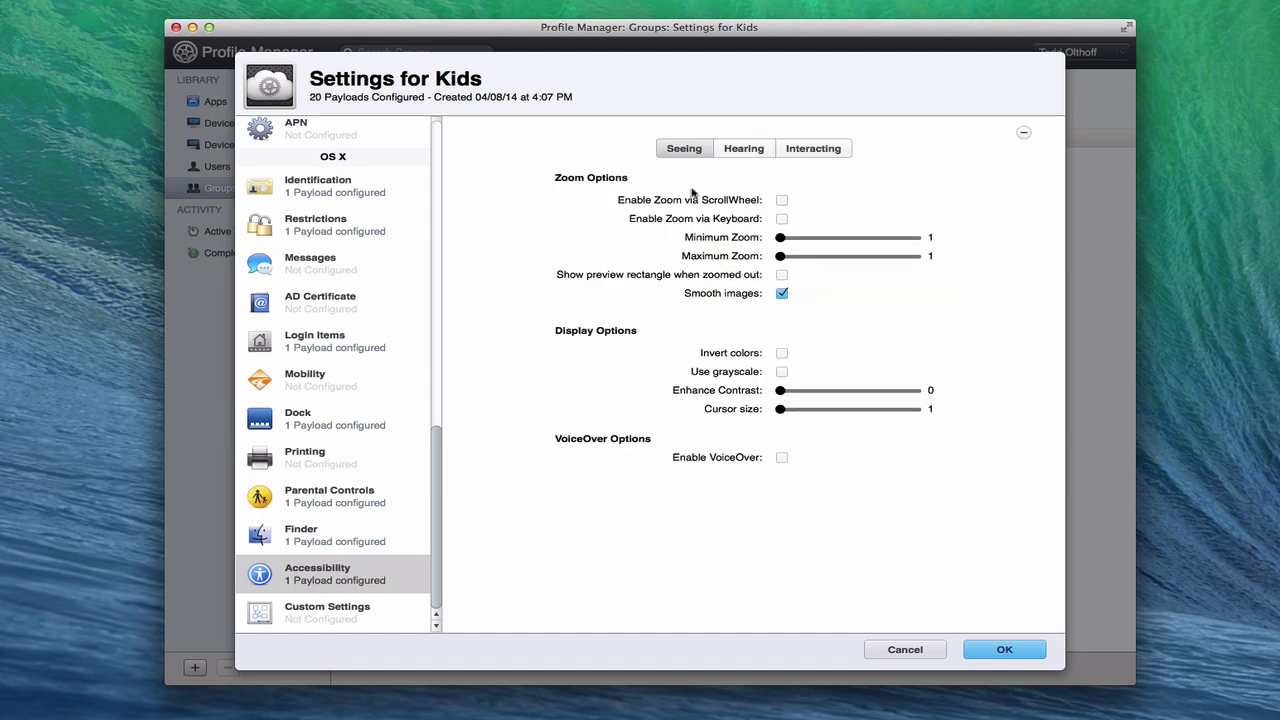
{"action": "left_click", "coordinate": [748, 150]}
{"action": "left_click", "coordinate": [830, 159]}
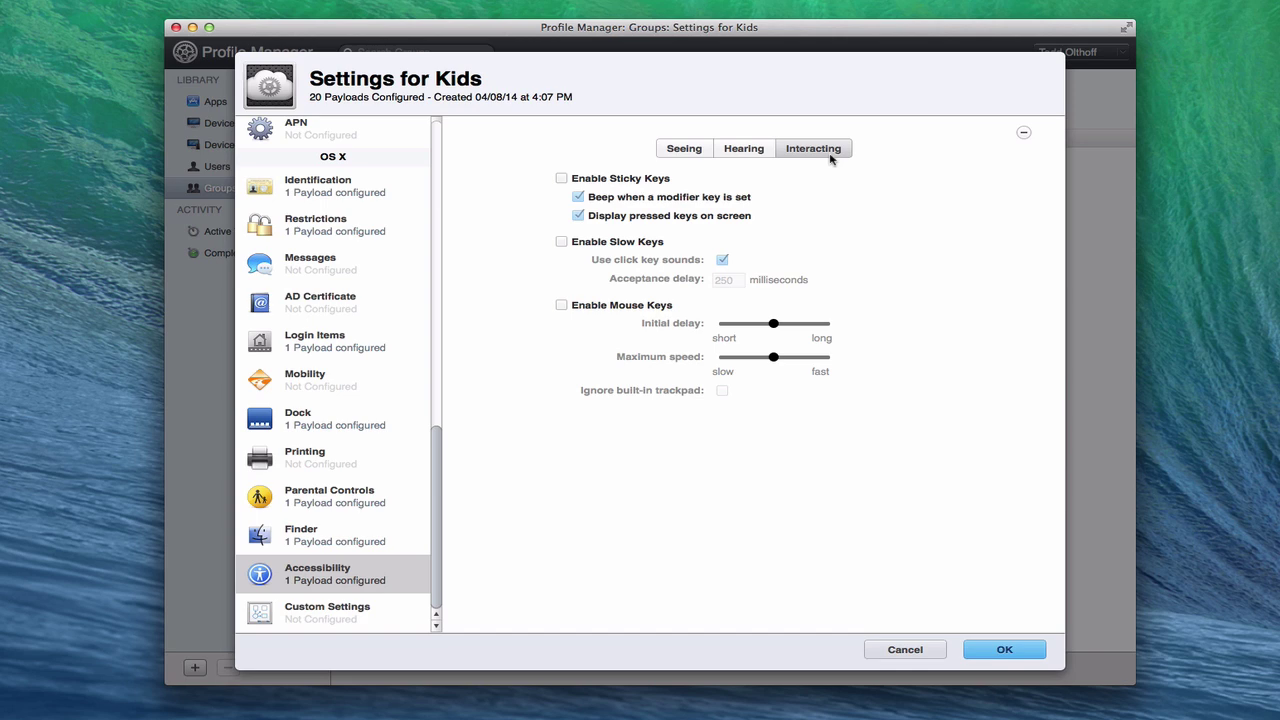
{"action": "left_click", "coordinate": [290, 617]}
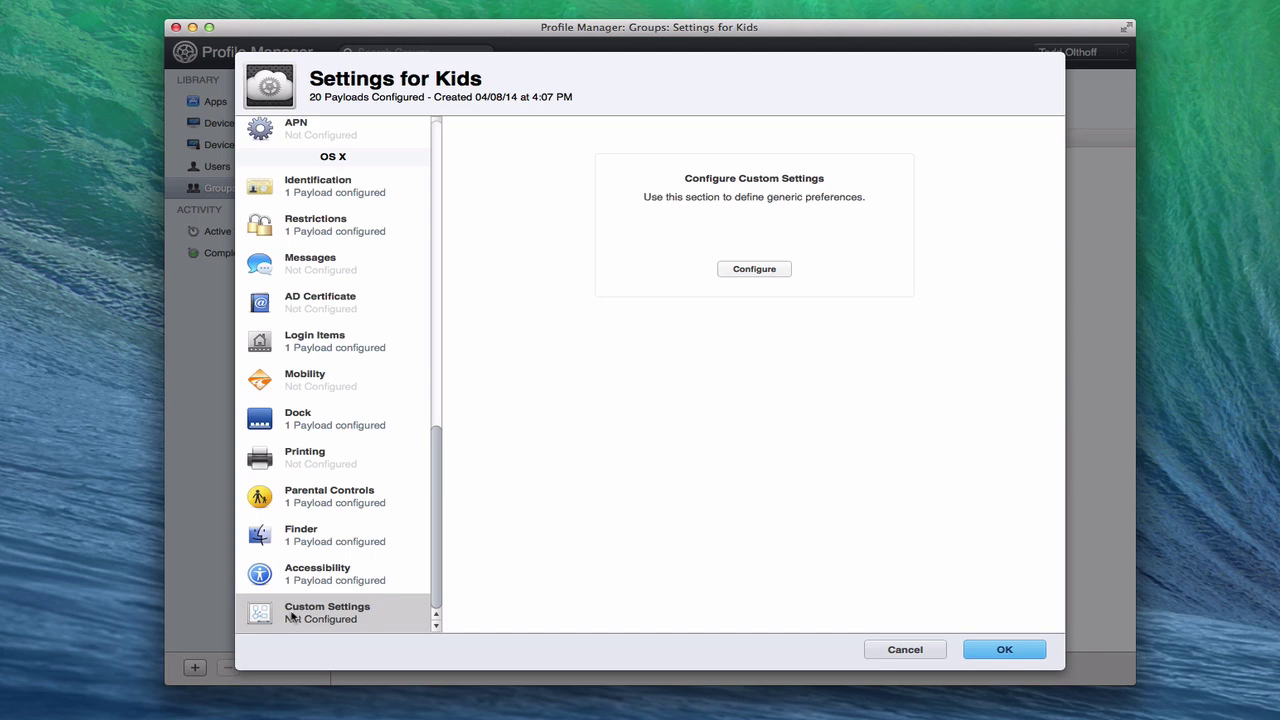
- Add an empty Custom Settings payload and scroll the payload list back to the top
{"action": "left_click", "coordinate": [754, 269]}
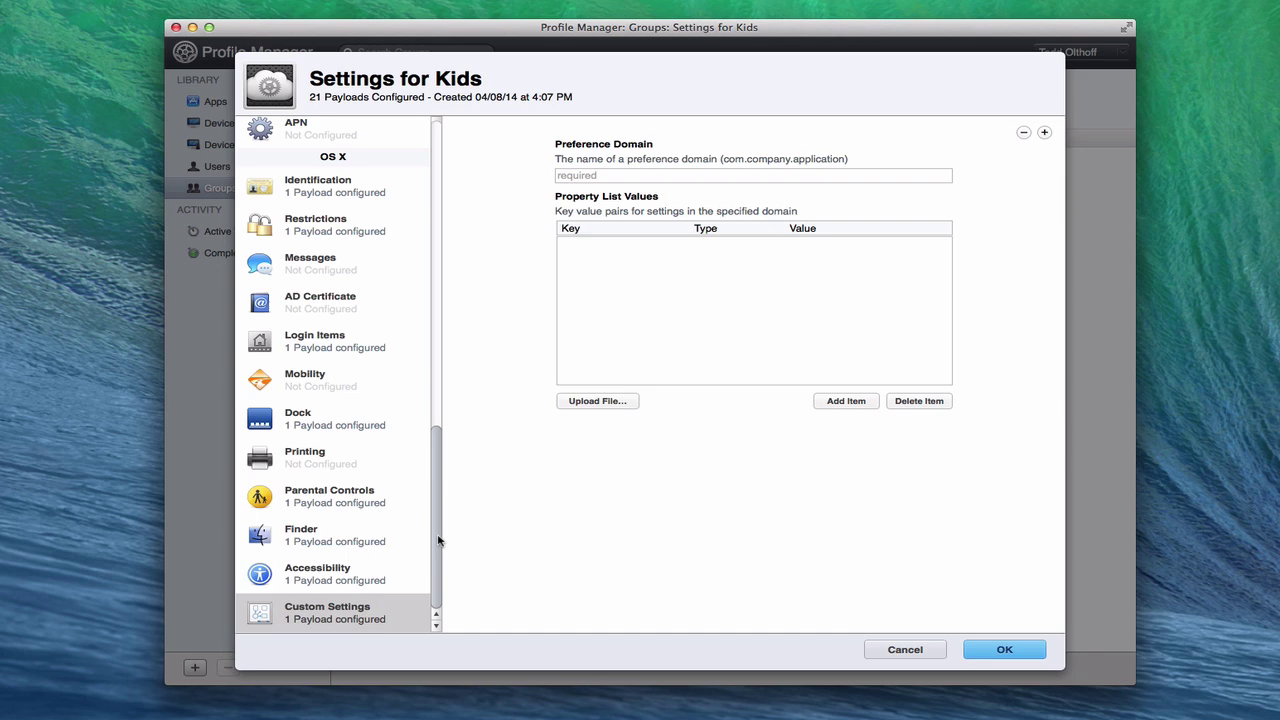
{"action": "left_click_drag", "start_coordinate": [437, 540], "coordinate": [450, 209]}
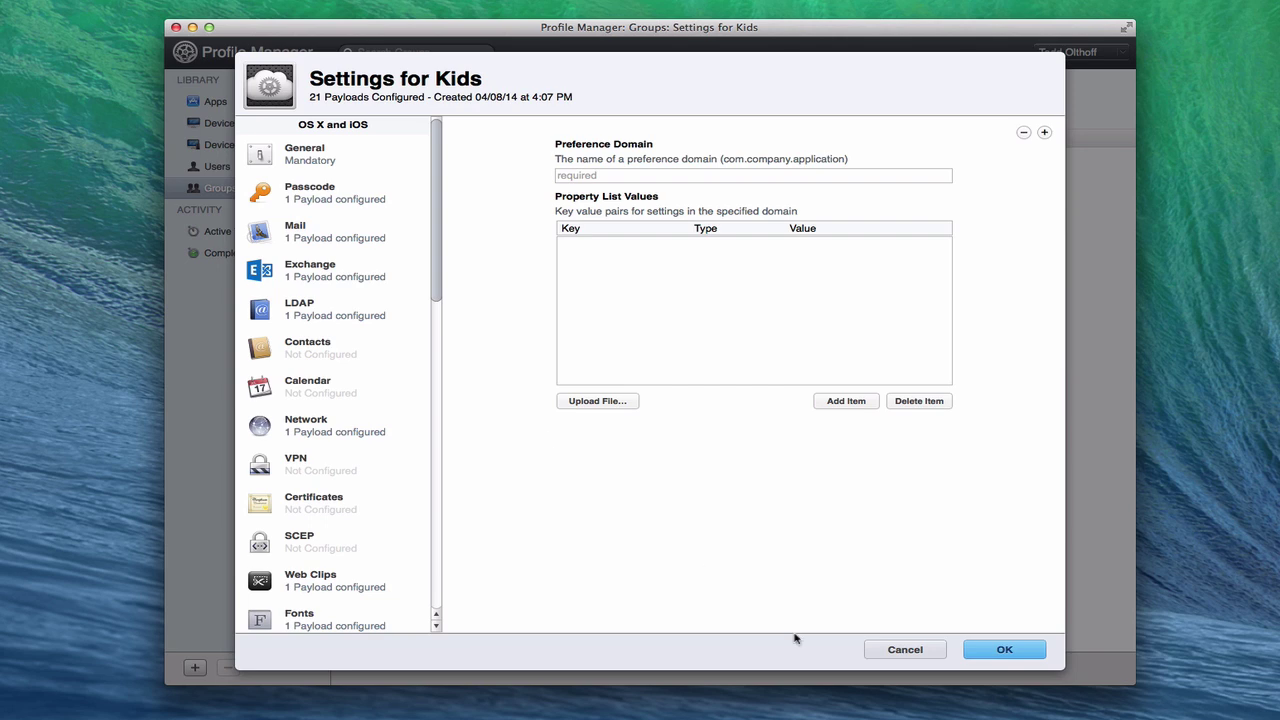
- Cancel all changes, reopen the Kids profile to confirm only General remains, and close it
{"action": "left_click", "coordinate": [896, 654]}
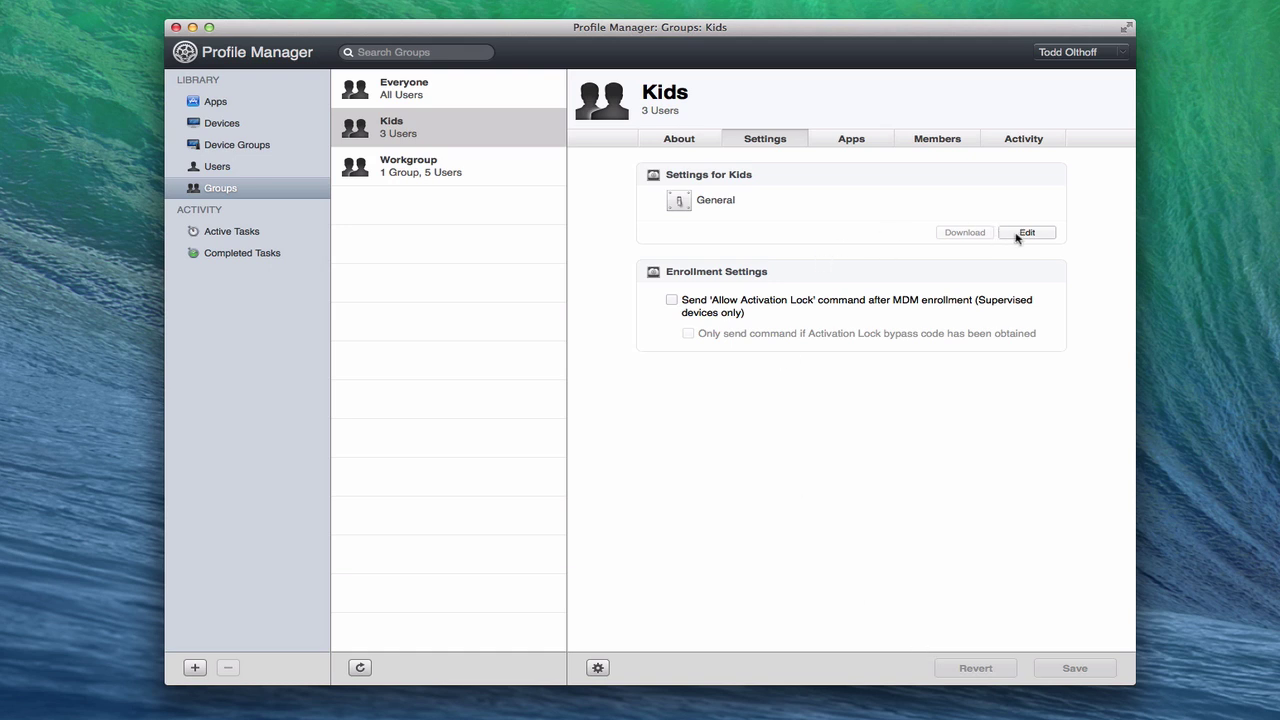
{"action": "left_click", "coordinate": [1018, 235]}
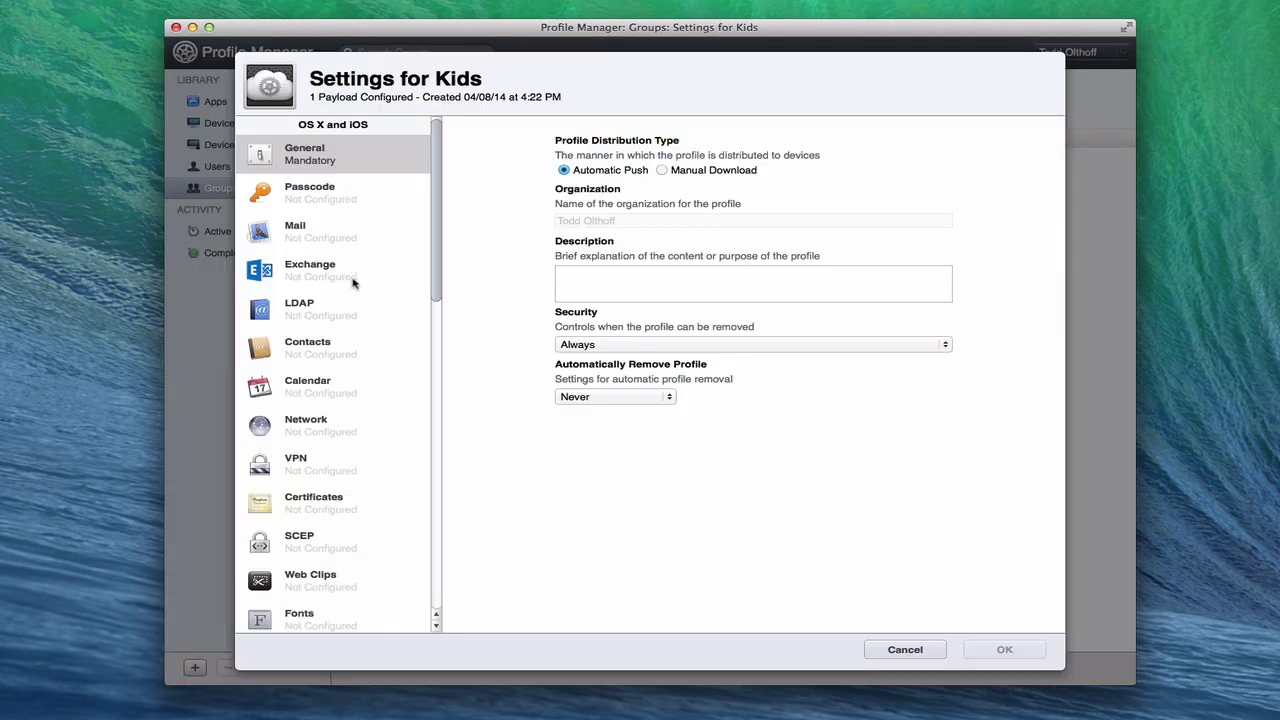
{"action": "left_click", "coordinate": [905, 649]}
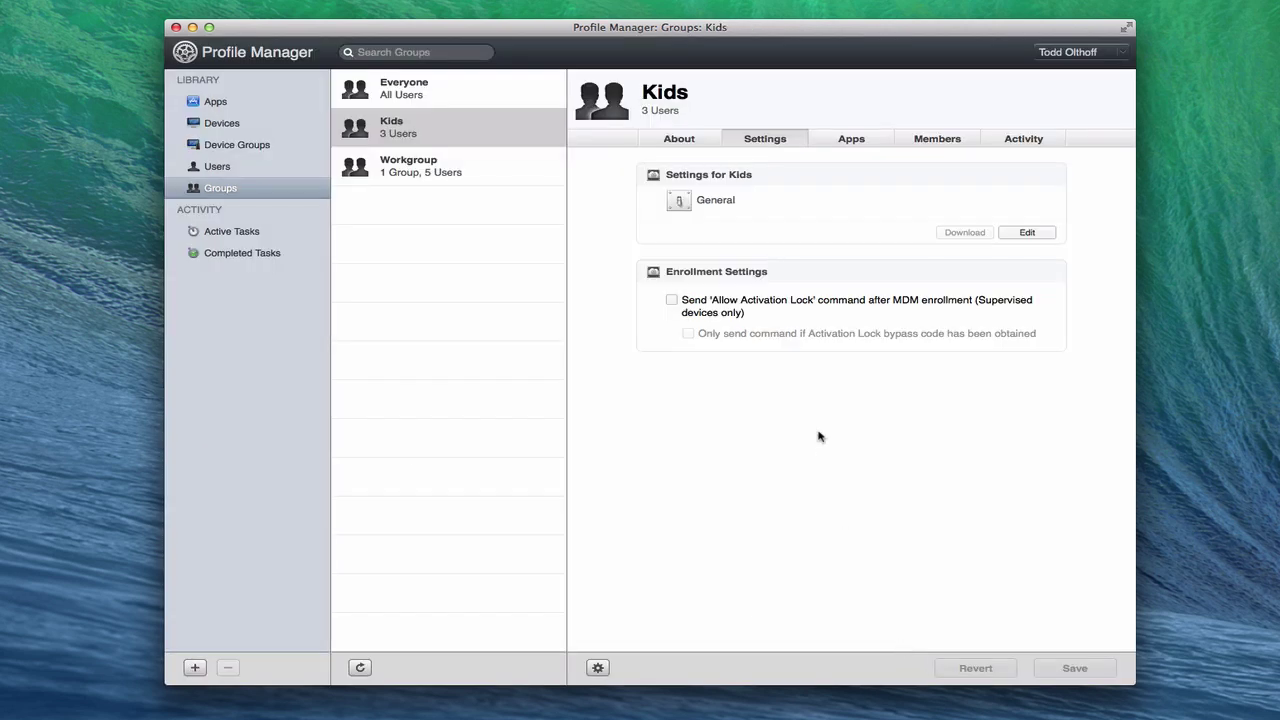